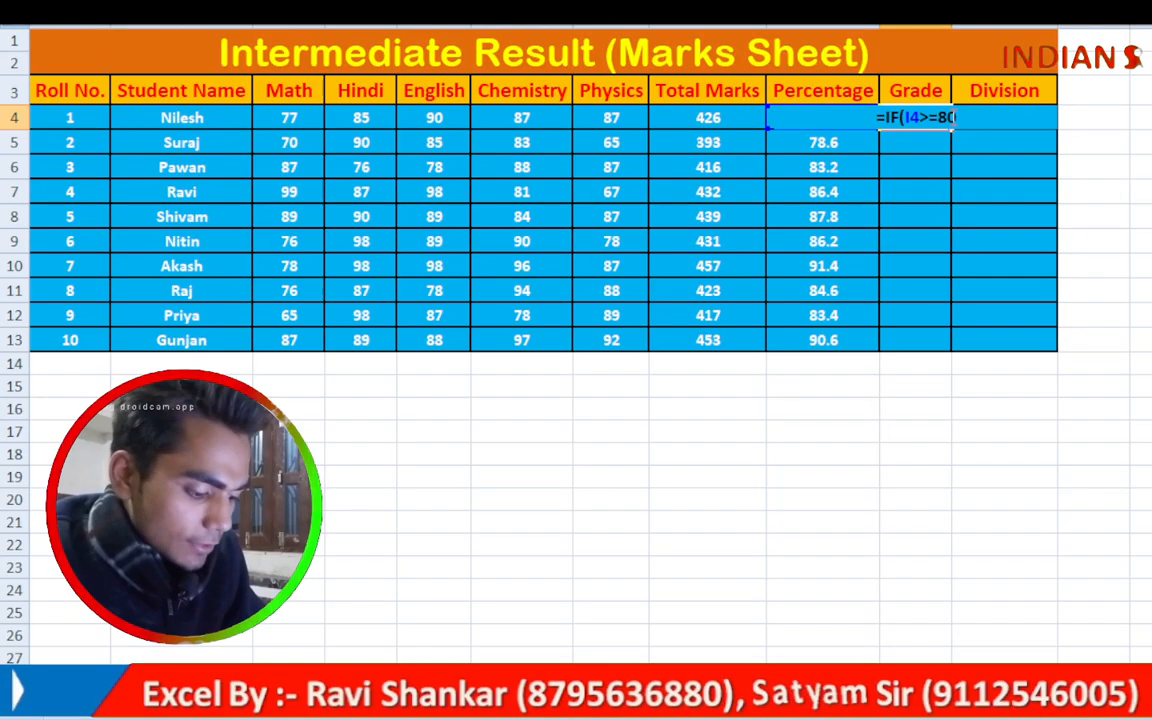
- Complete the grade formula in J4 as =IF(I4>=80,"A","B") and enter it
{"action": "type", "text": ","}
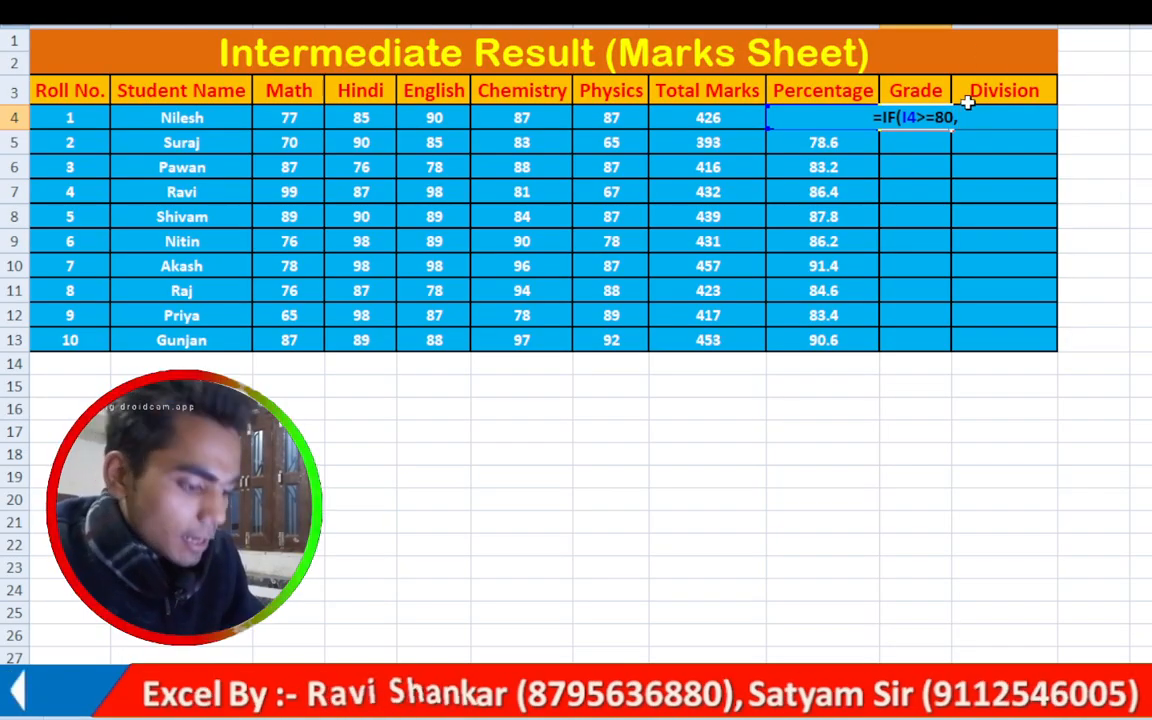
{"action": "type", "text": "\""}
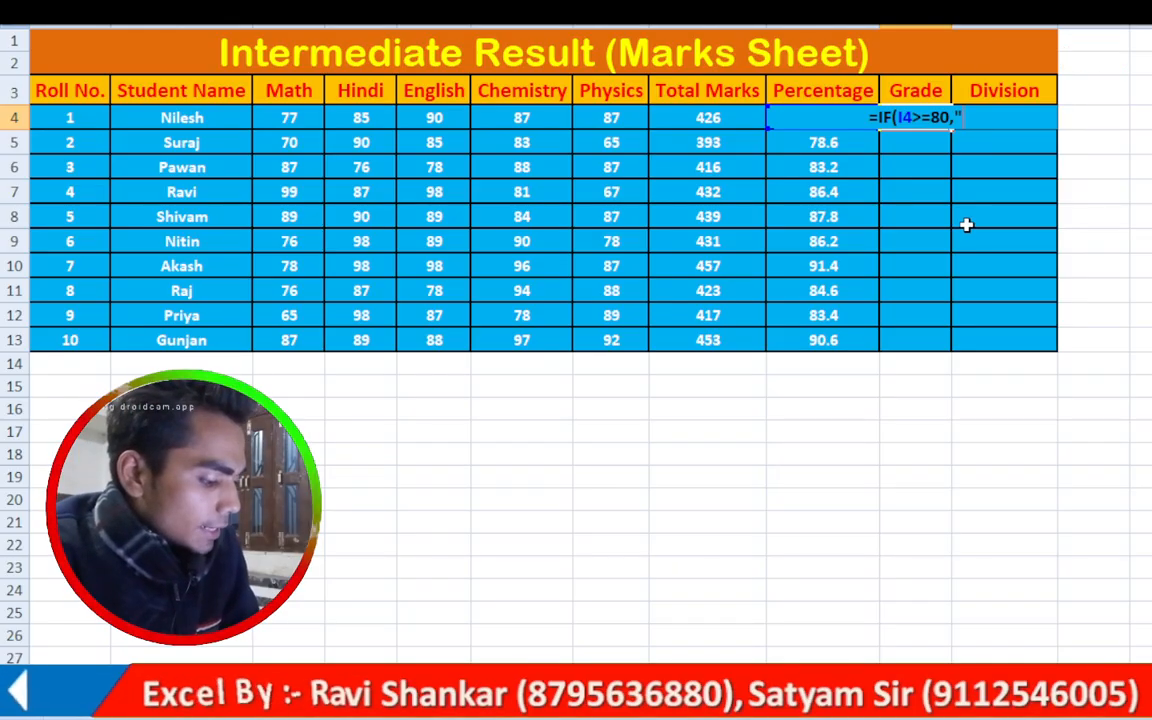
{"action": "type", "text": "A\""}
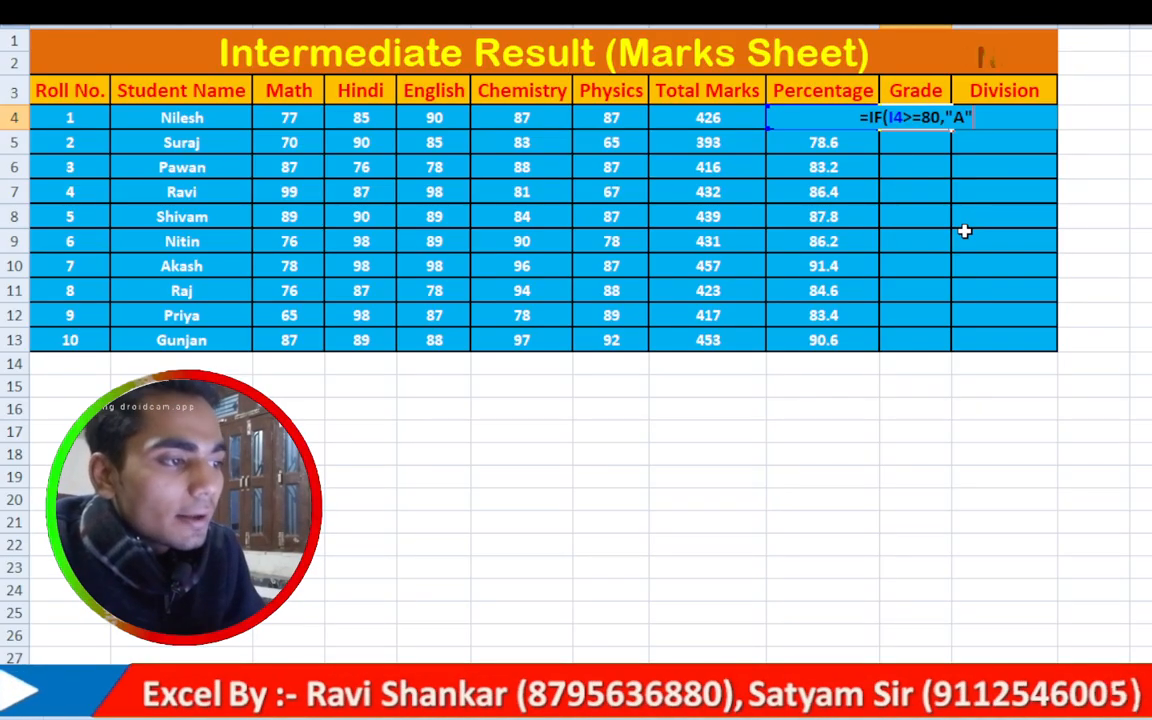
{"action": "type", "text": ","}
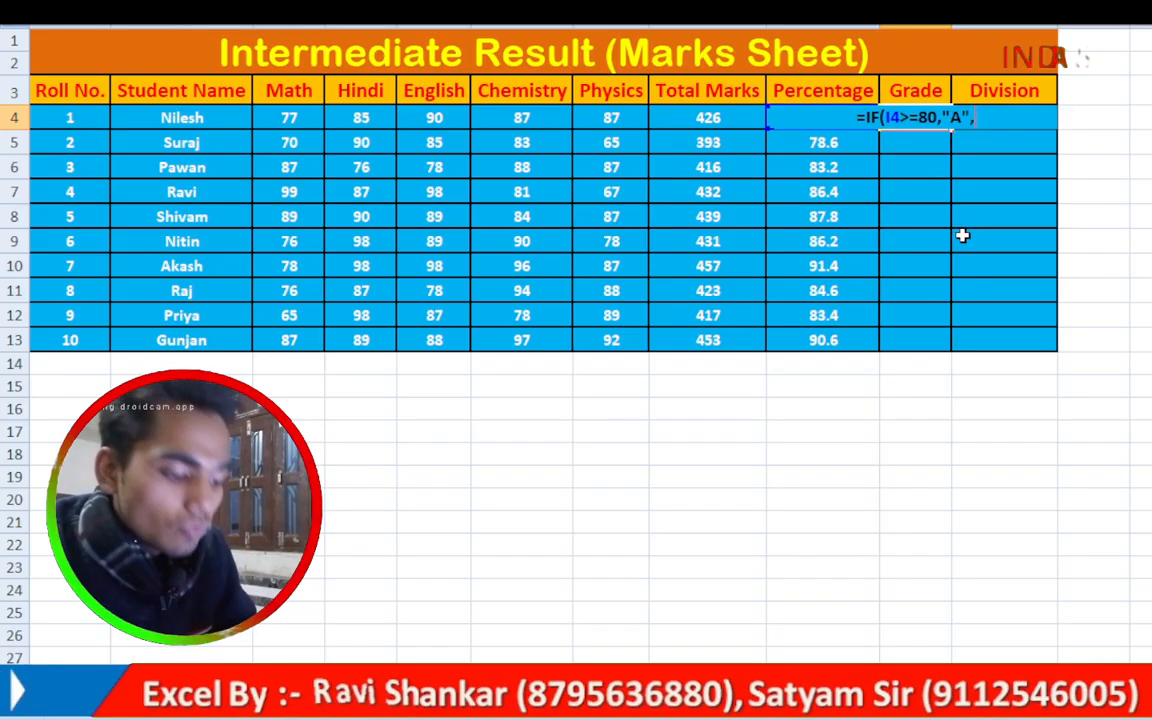
{"action": "type", "text": "\""}
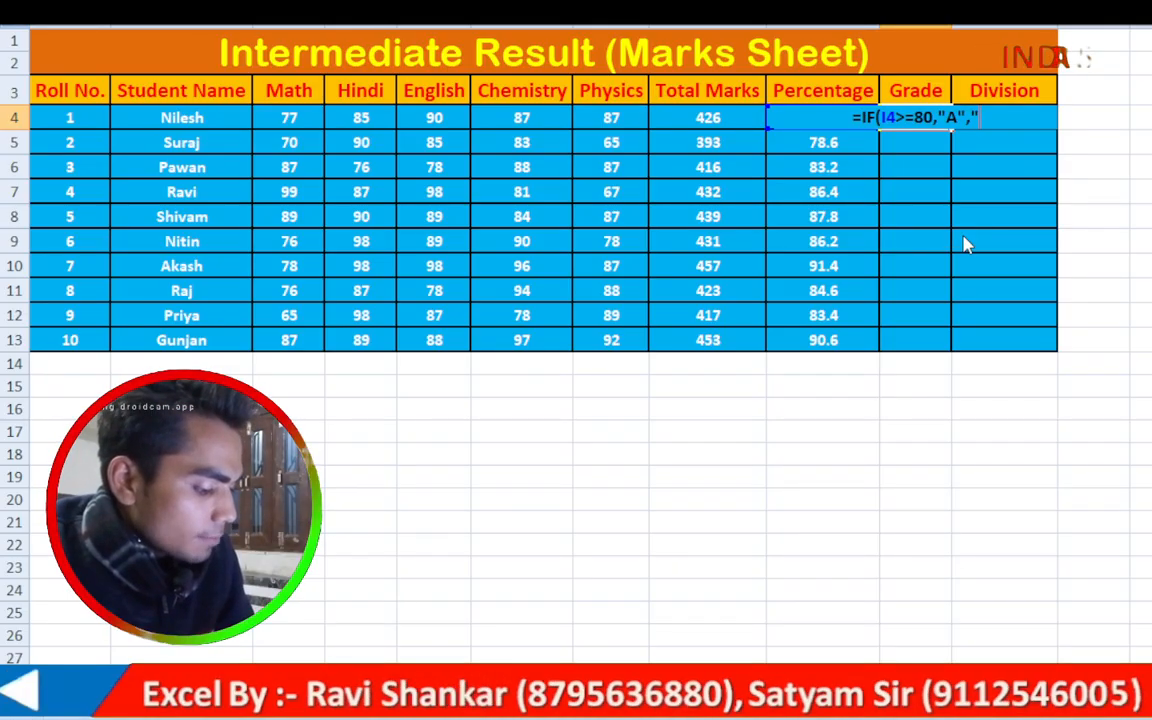
{"action": "type", "text": "B"}
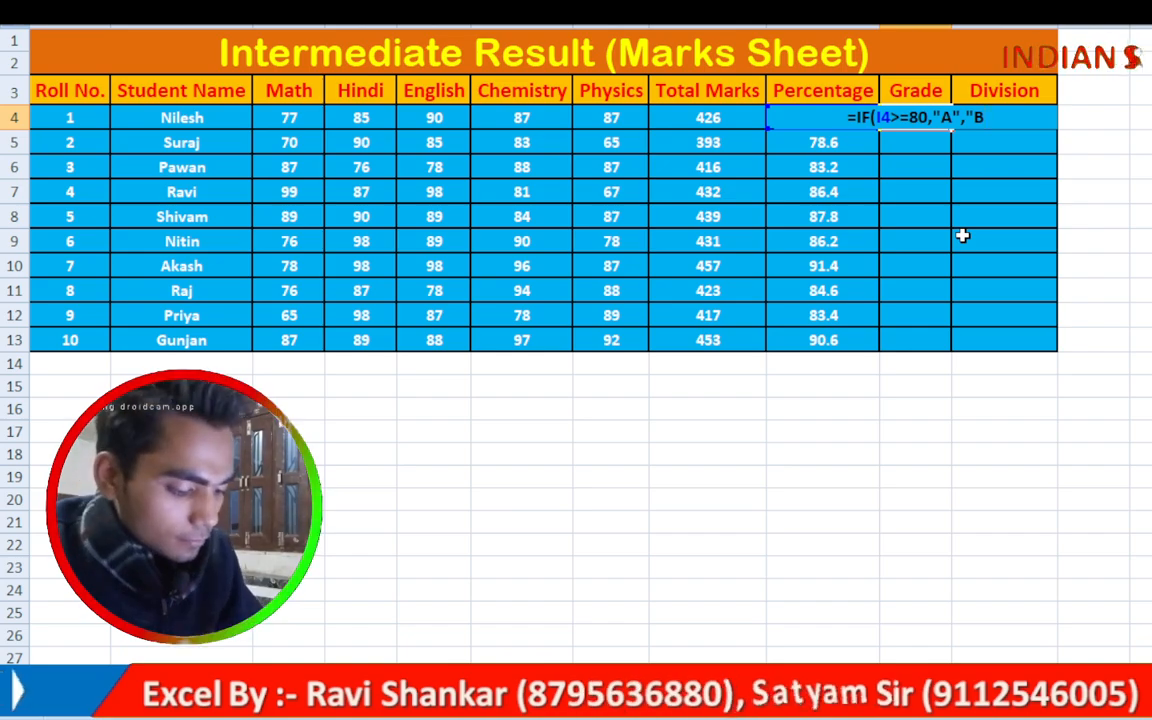
{"action": "type", "text": "\""}
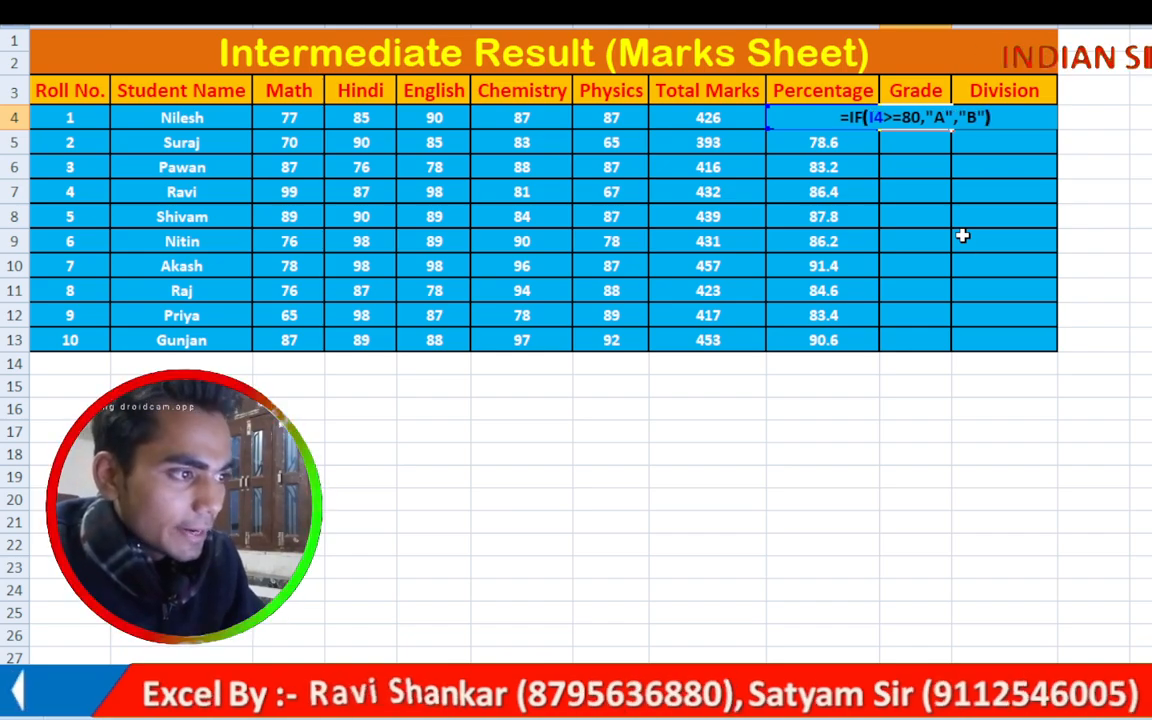
{"action": "type", "text": ")"}
{"action": "key", "text": "Return"}
{"action": "left_click", "coordinate": [917, 118]}
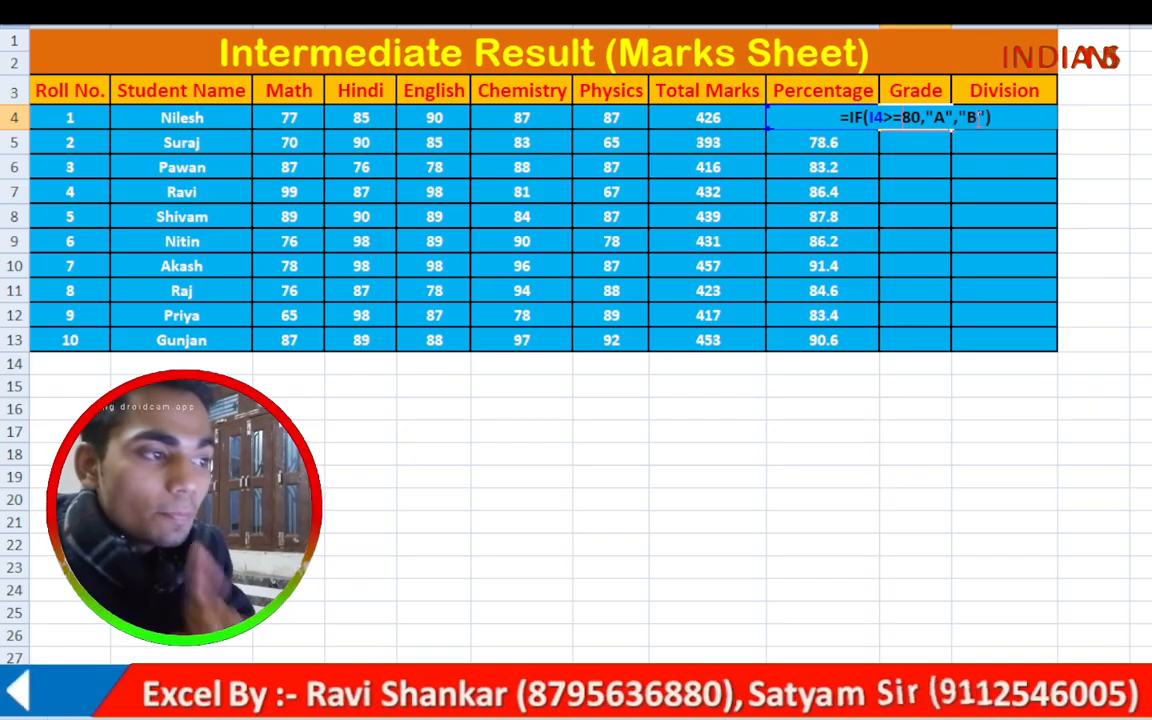
{"action": "key", "text": "Return"}
- Fill the grade formula from J4 down through J13 for all ten students
{"action": "left_click", "coordinate": [947, 118]}
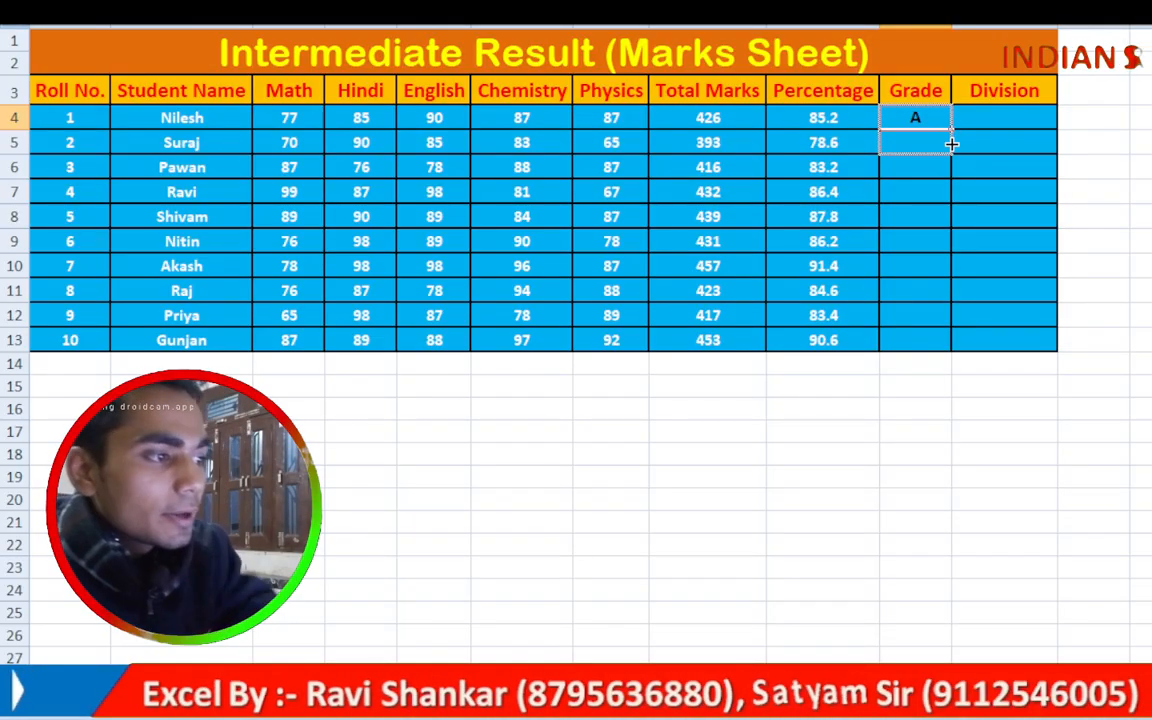
{"action": "left_click", "coordinate": [843, 134]}
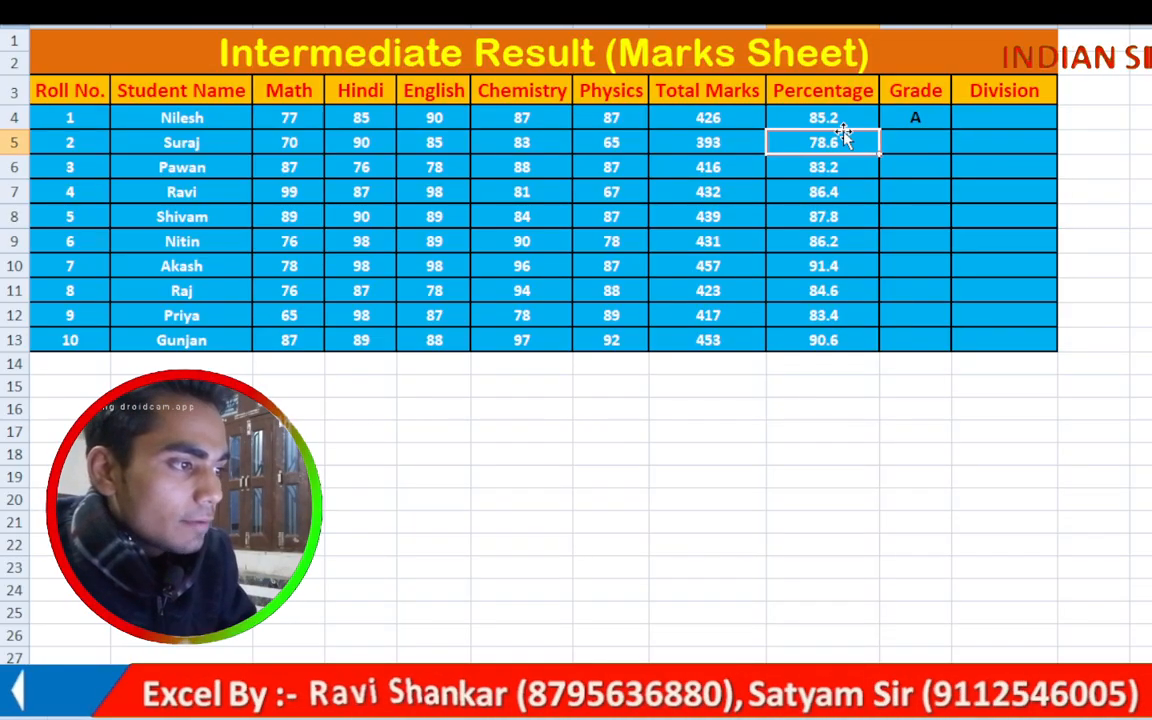
{"action": "left_click", "coordinate": [918, 117]}
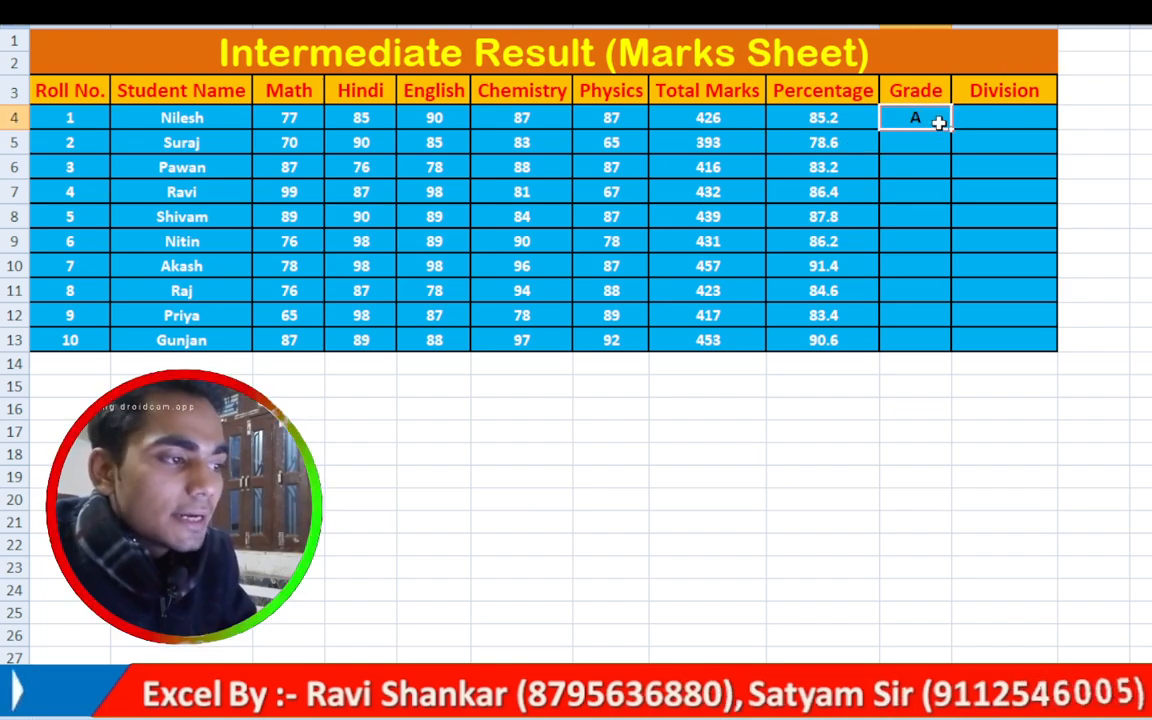
{"action": "left_click_drag", "start_coordinate": [950, 129], "coordinate": [950, 162]}
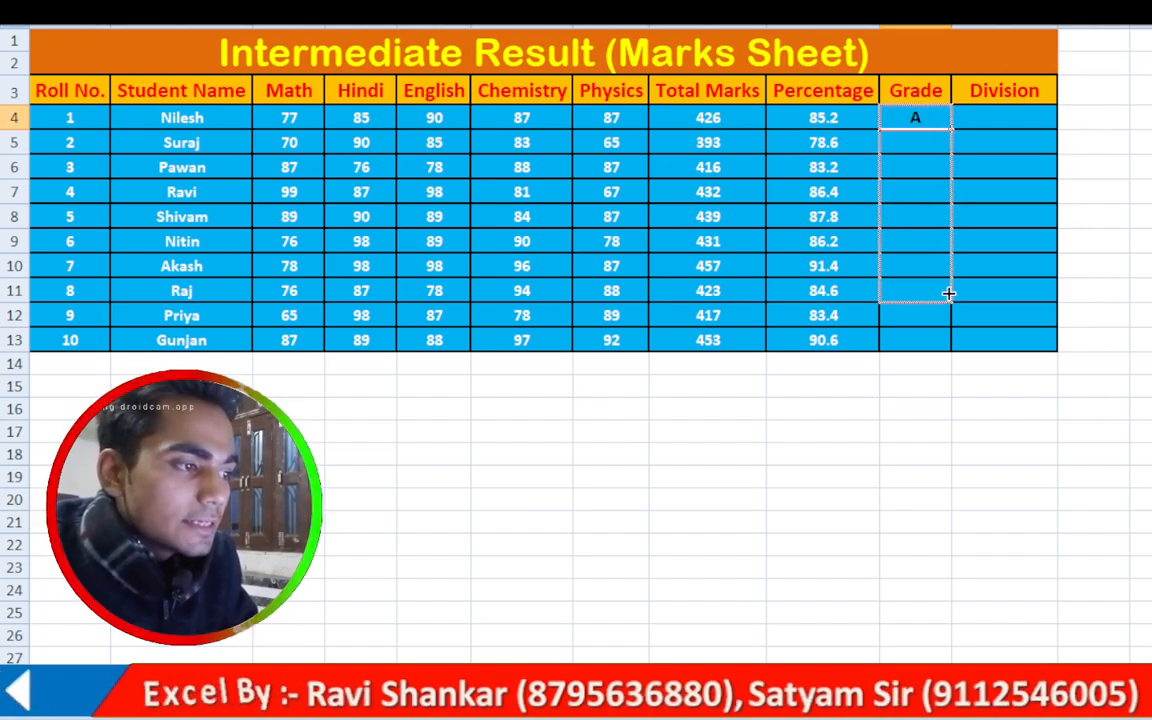
{"action": "left_click_drag", "start_coordinate": [941, 335], "coordinate": [941, 345]}
{"action": "left_click", "coordinate": [912, 386]}
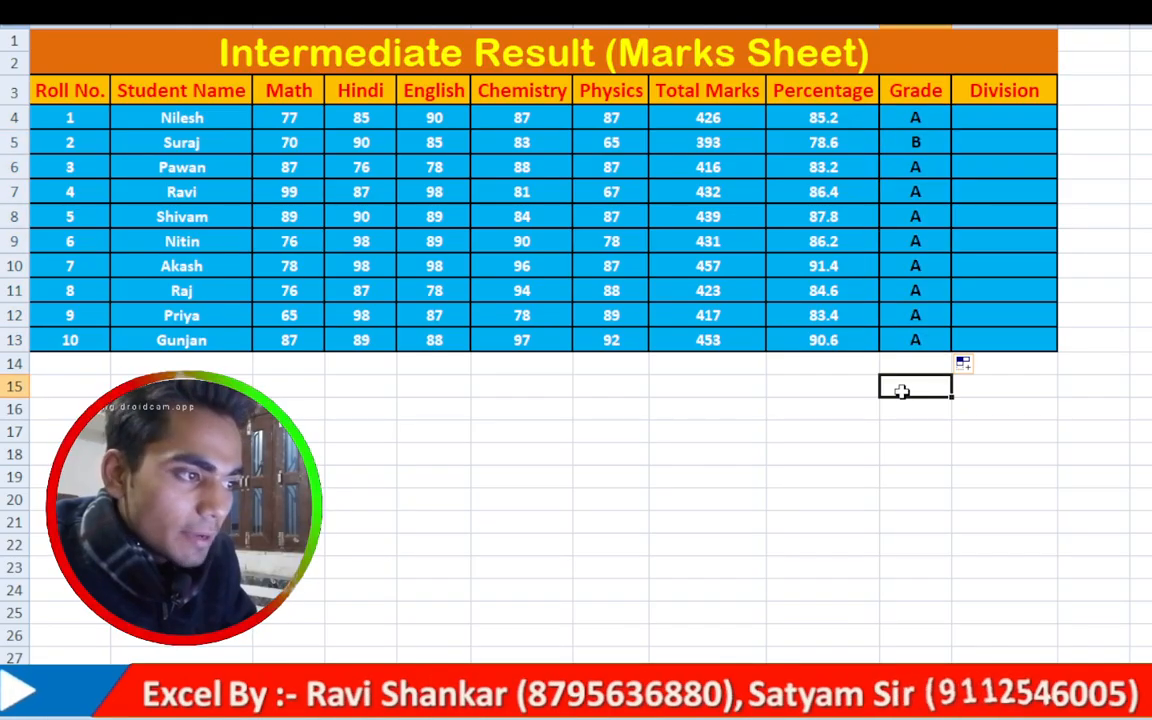
- Examine the condition and both outcomes of the IF formula in J4, and compare row 5's percentage with its grade
{"action": "left_click", "coordinate": [848, 142]}
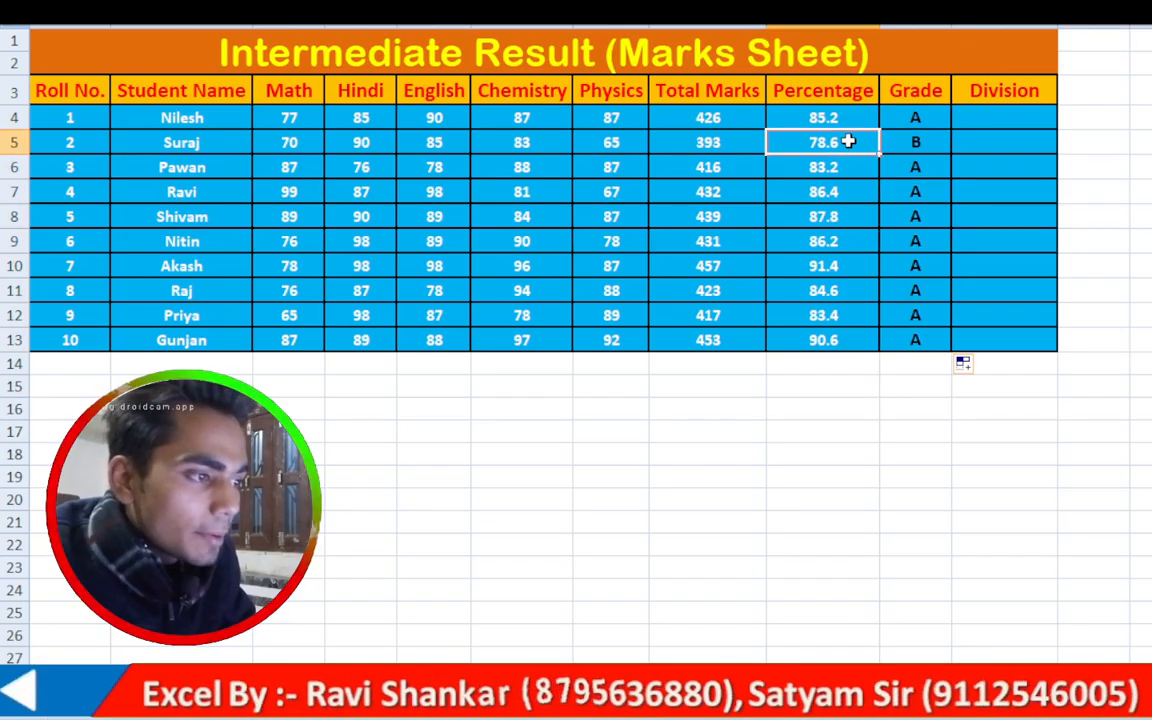
{"action": "left_click", "coordinate": [899, 147]}
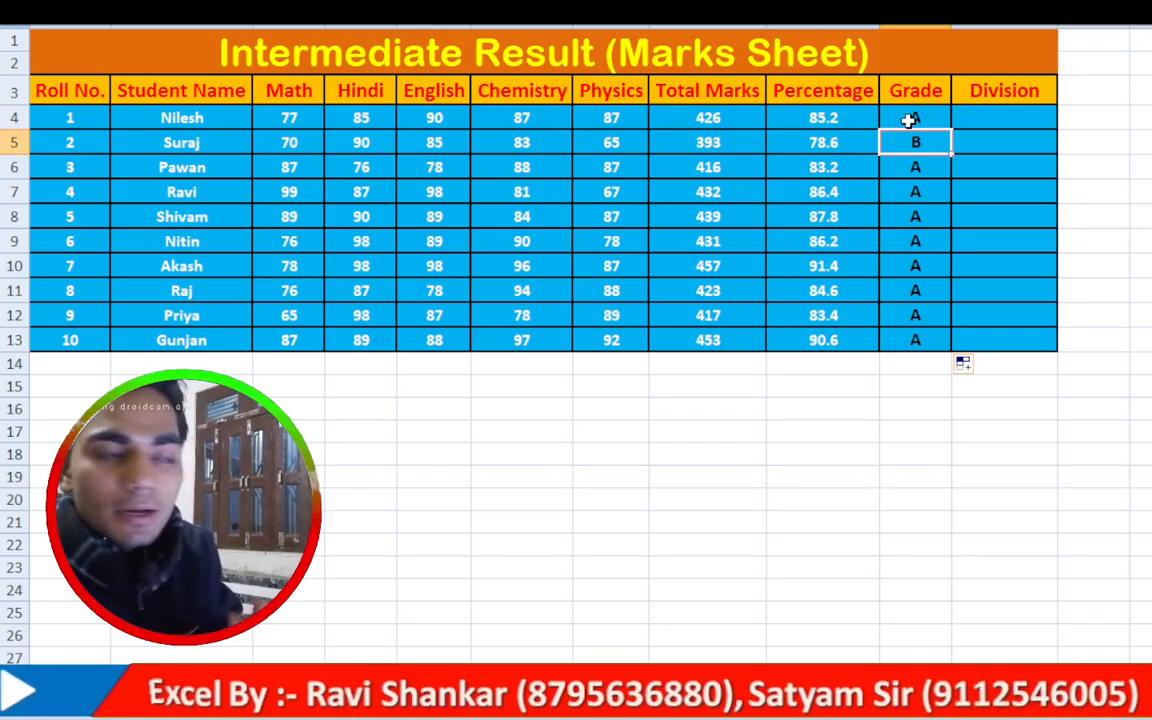
{"action": "double_click", "coordinate": [908, 120]}
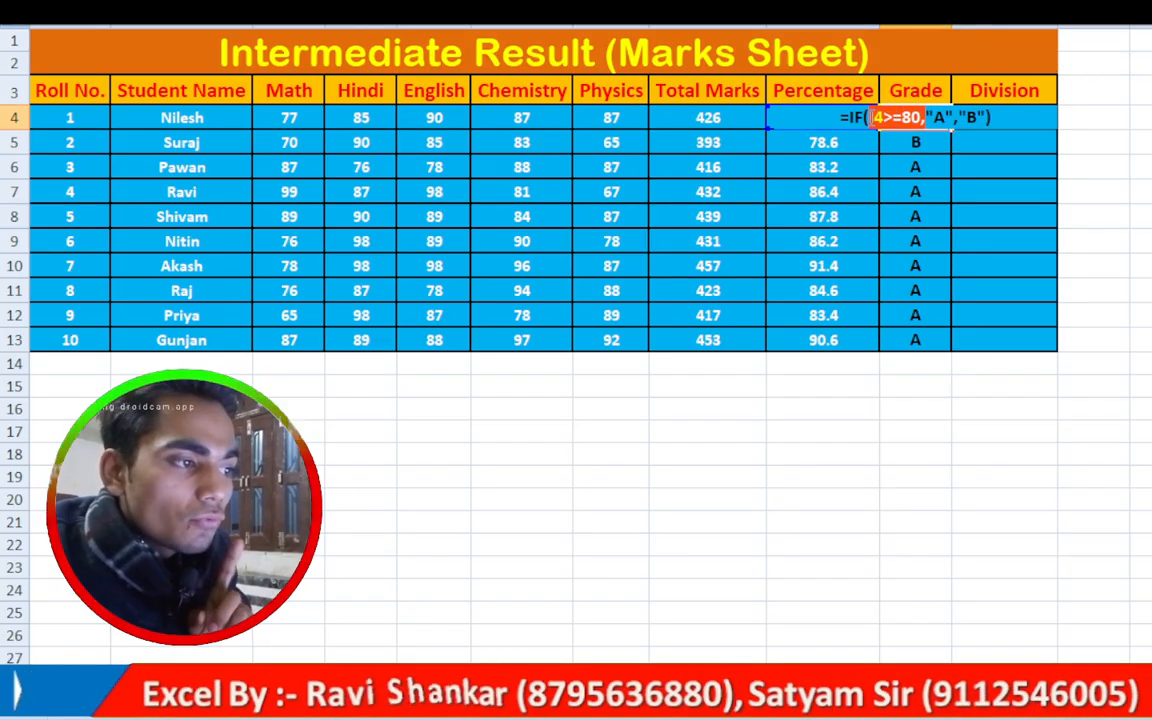
{"action": "left_click_drag", "start_coordinate": [873, 118], "coordinate": [865, 118]}
{"action": "left_click_drag", "start_coordinate": [953, 118], "coordinate": [913, 118]}
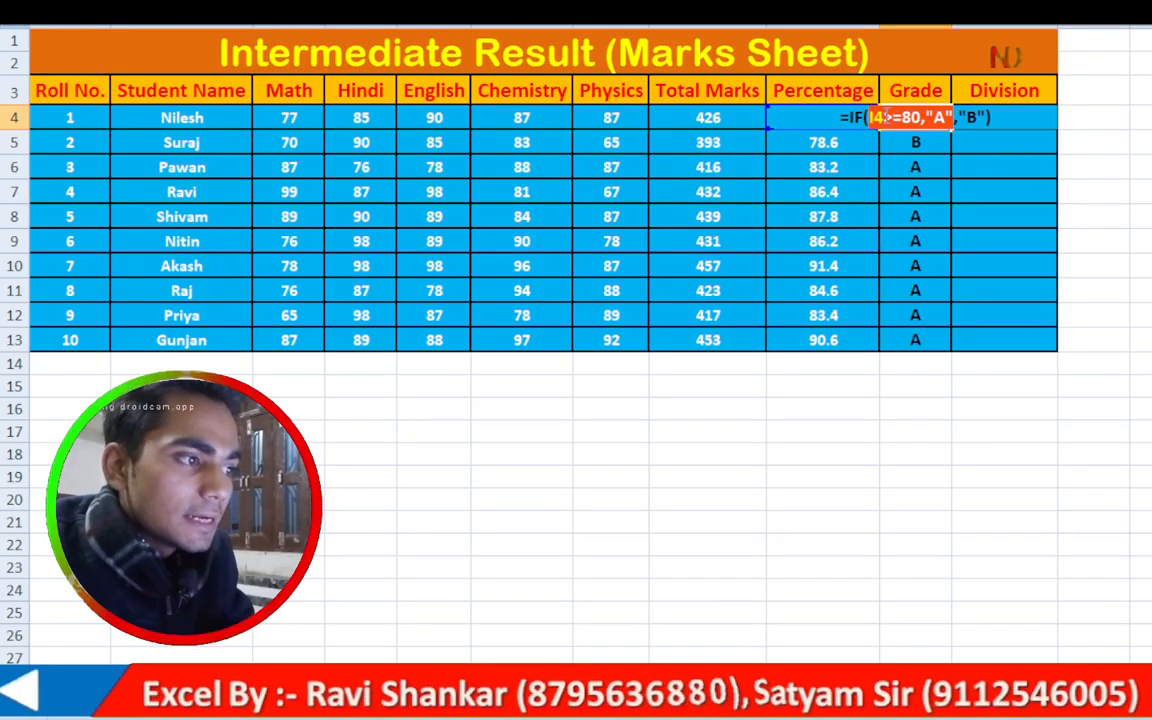
{"action": "left_click", "coordinate": [913, 118]}
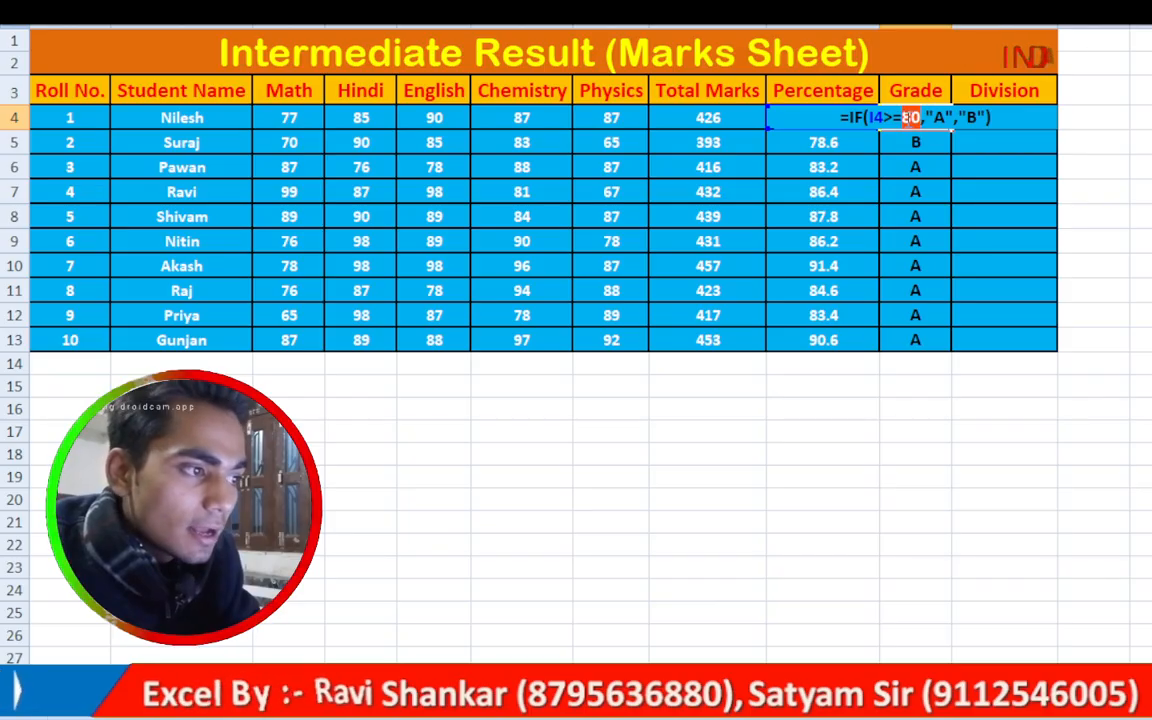
{"action": "left_click_drag", "start_coordinate": [884, 118], "coordinate": [872, 118]}
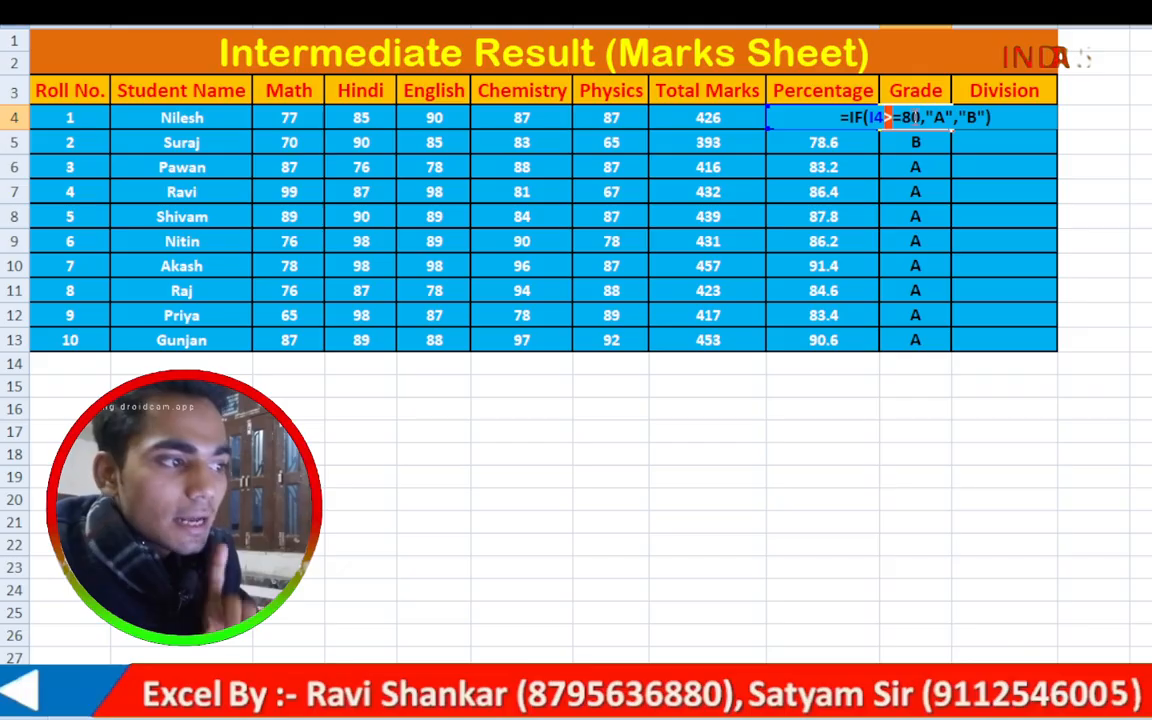
{"action": "left_click", "coordinate": [912, 118]}
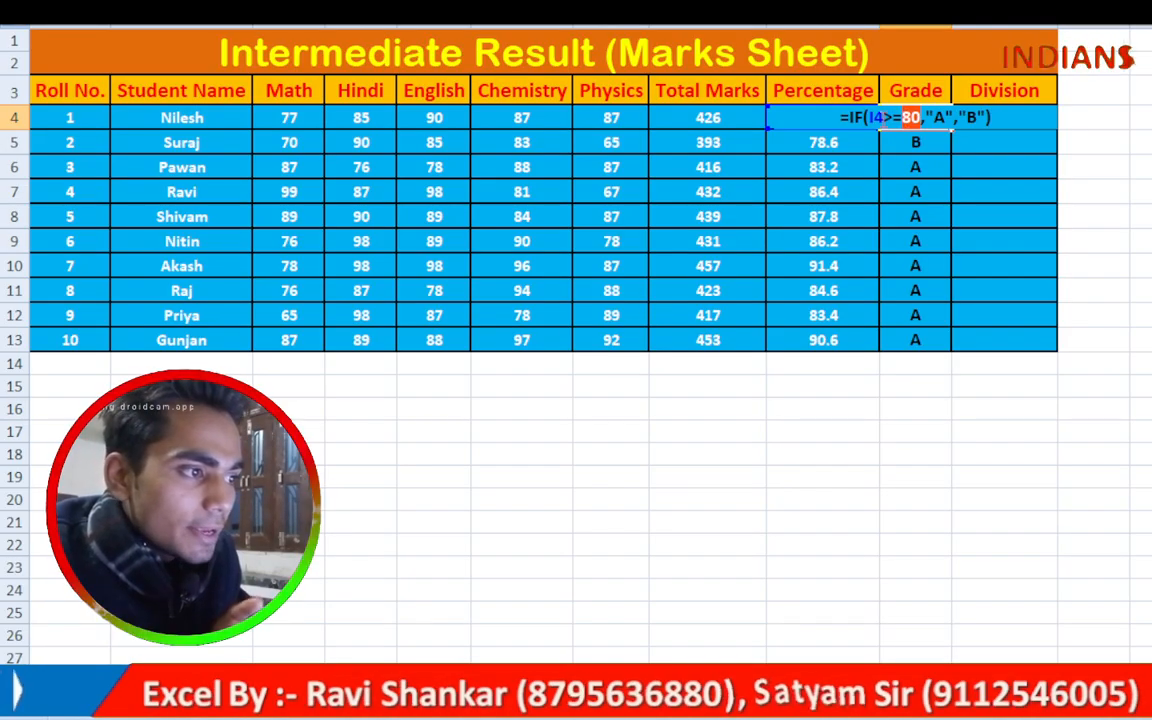
{"action": "left_click_drag", "start_coordinate": [884, 118], "coordinate": [867, 118]}
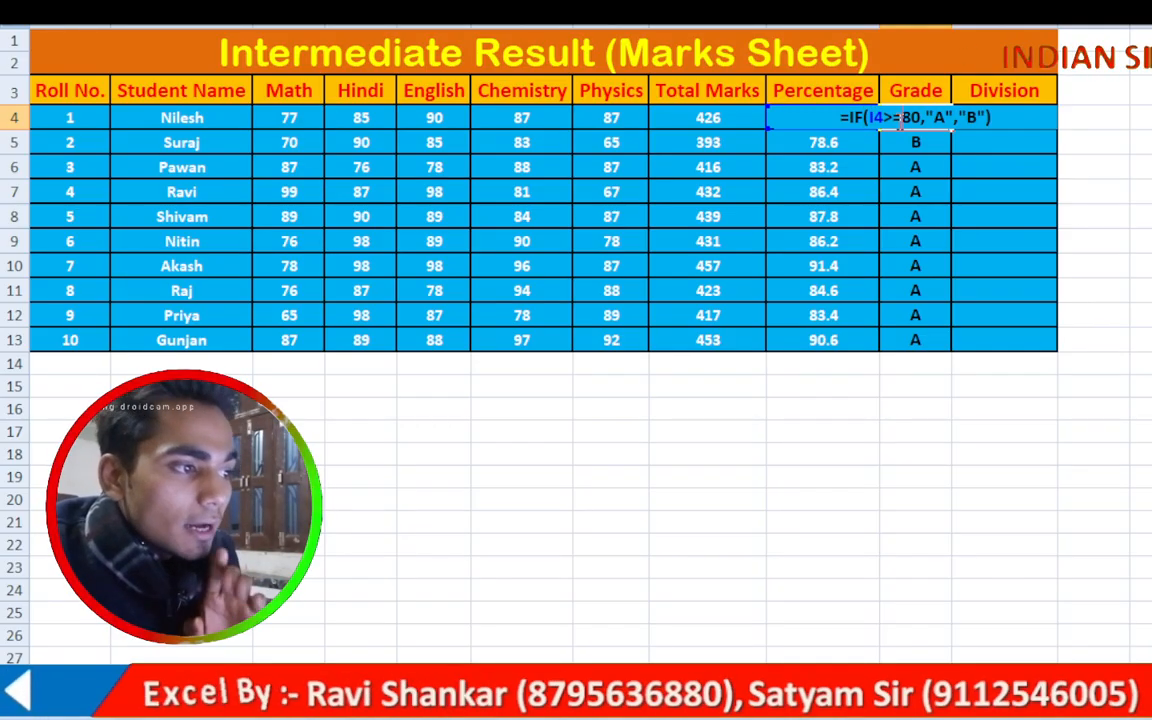
{"action": "left_click_drag", "start_coordinate": [909, 118], "coordinate": [952, 118]}
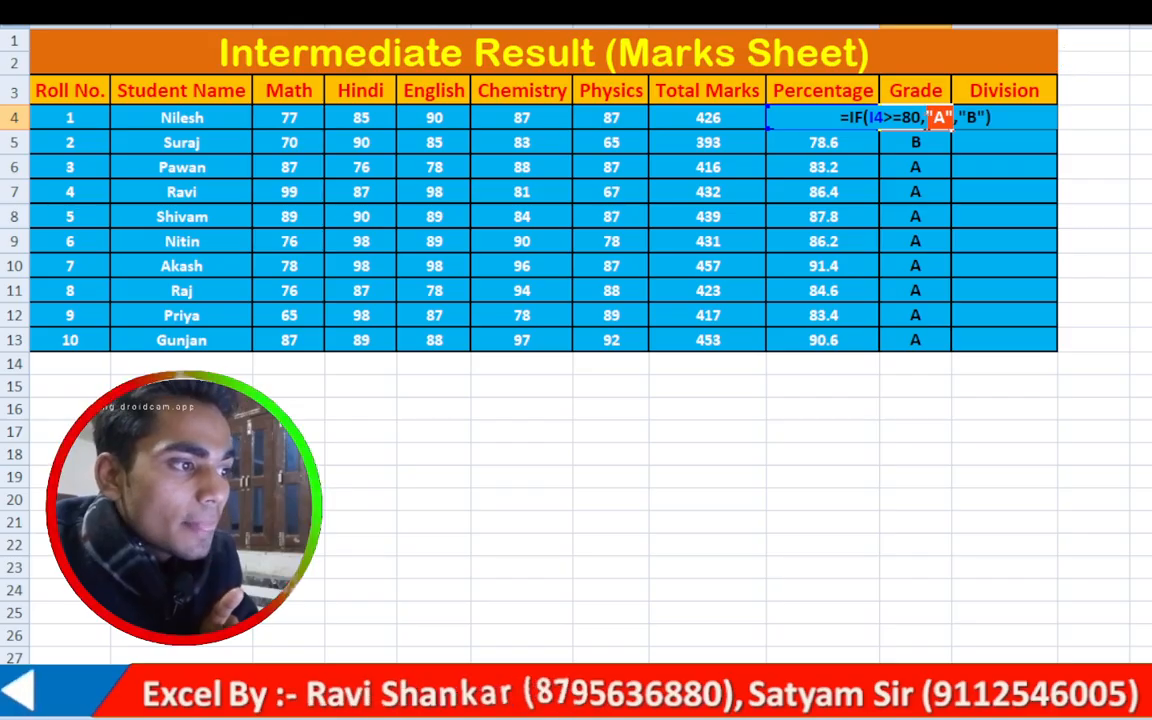
{"action": "left_click", "coordinate": [955, 118]}
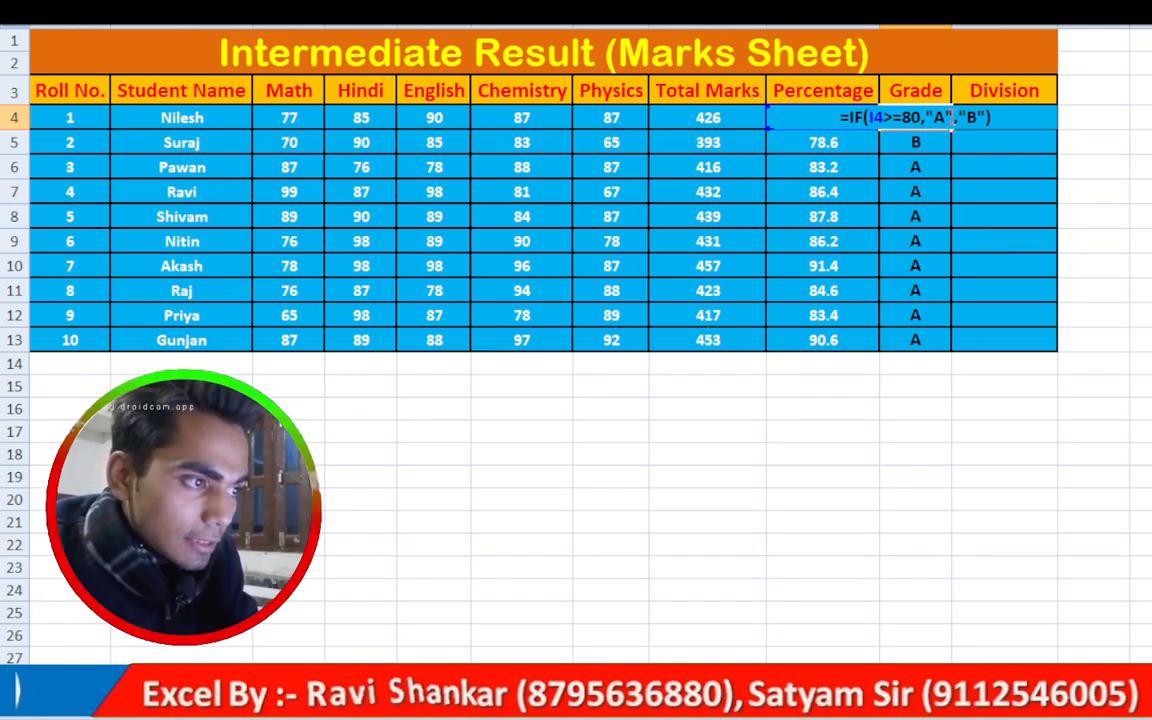
{"action": "left_click_drag", "start_coordinate": [946, 118], "coordinate": [869, 118]}
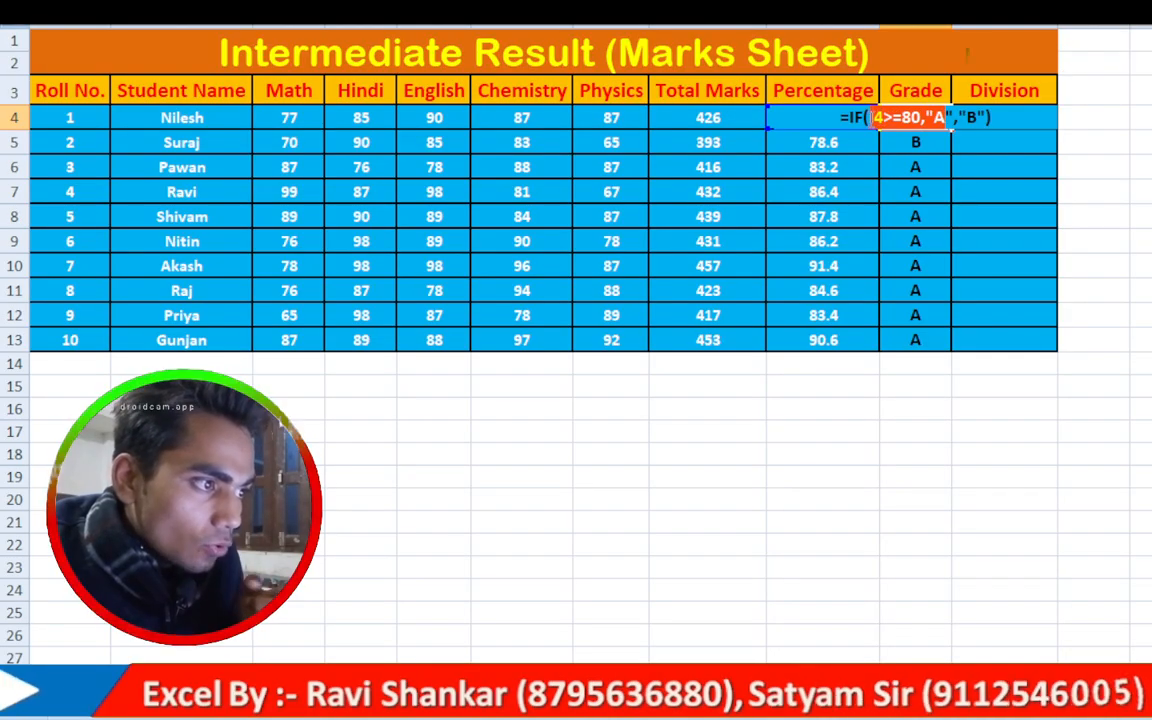
{"action": "left_click_drag", "start_coordinate": [958, 118], "coordinate": [987, 118]}
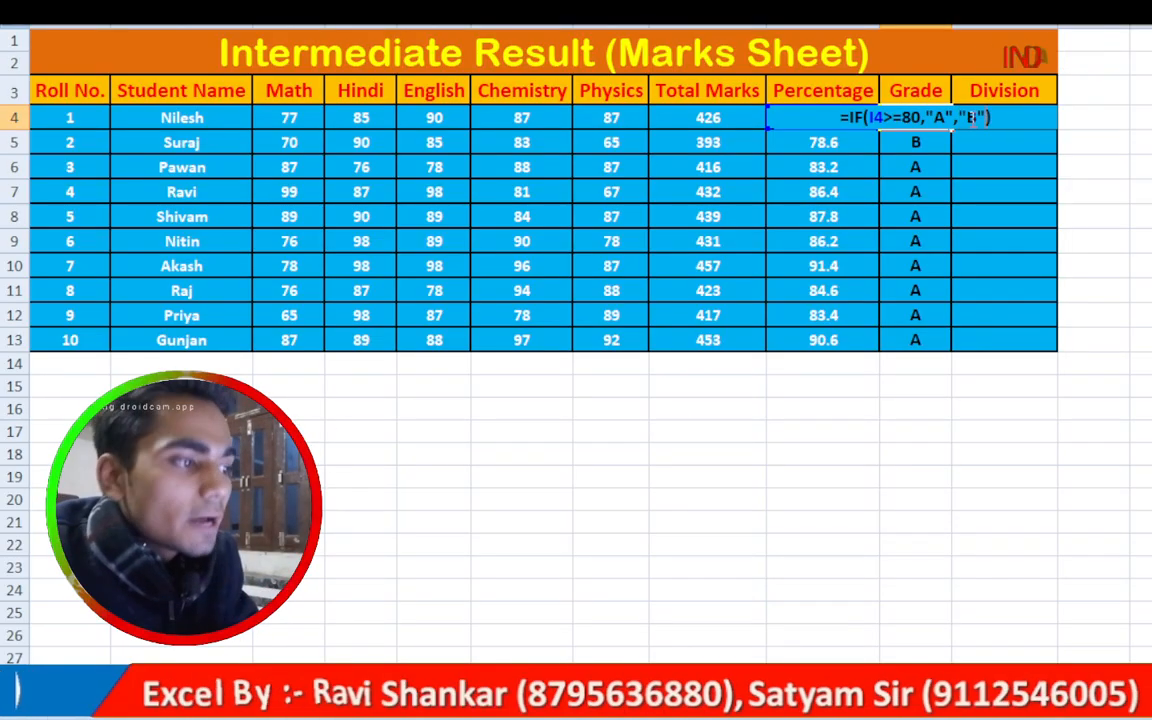
{"action": "left_click", "coordinate": [870, 188]}
{"action": "left_click", "coordinate": [836, 143]}
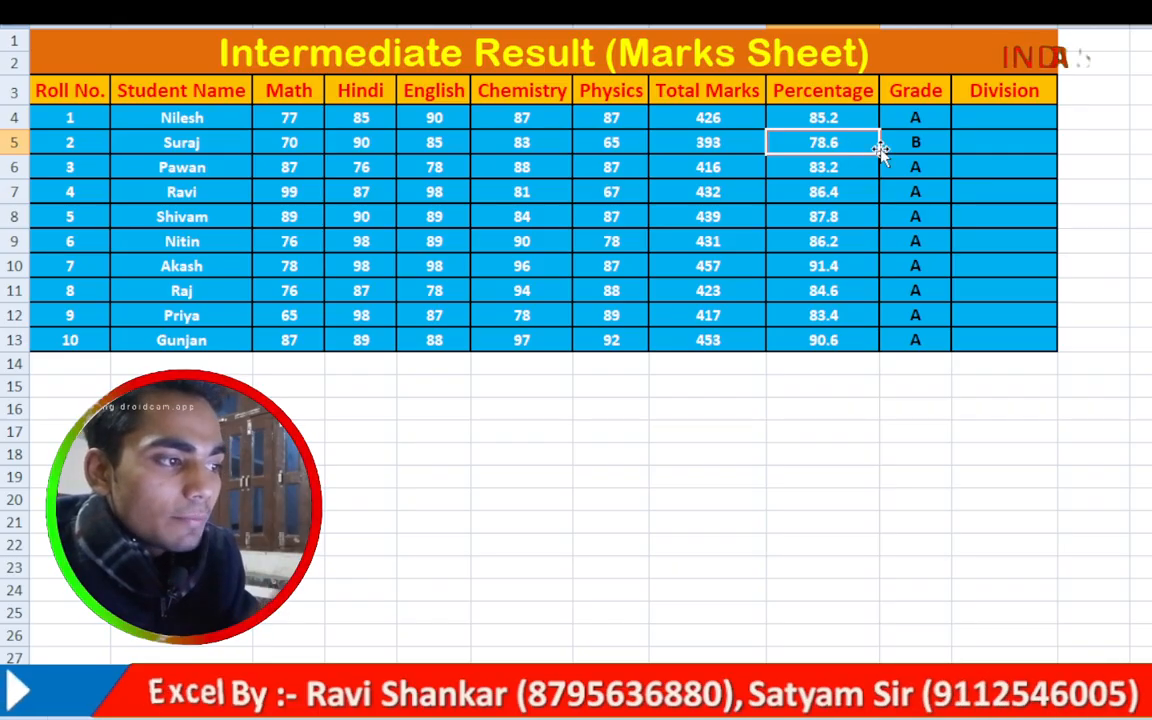
{"action": "left_click", "coordinate": [908, 148]}
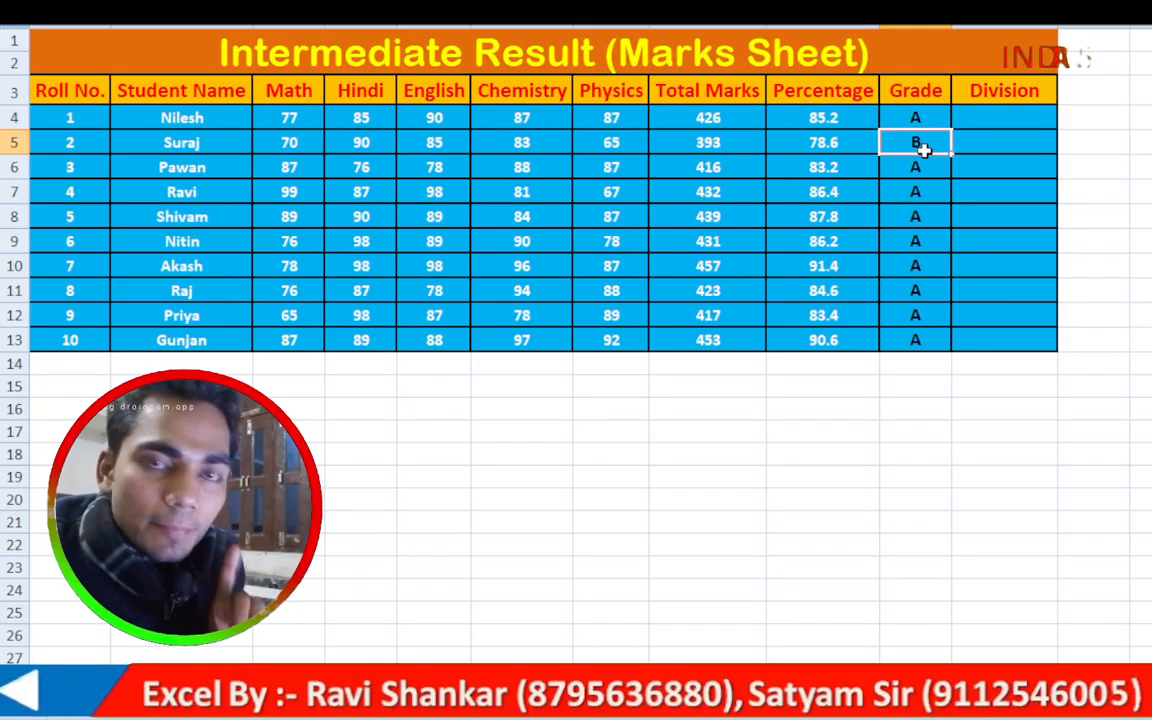
{"action": "left_click", "coordinate": [919, 191]}
{"action": "left_click", "coordinate": [920, 140]}
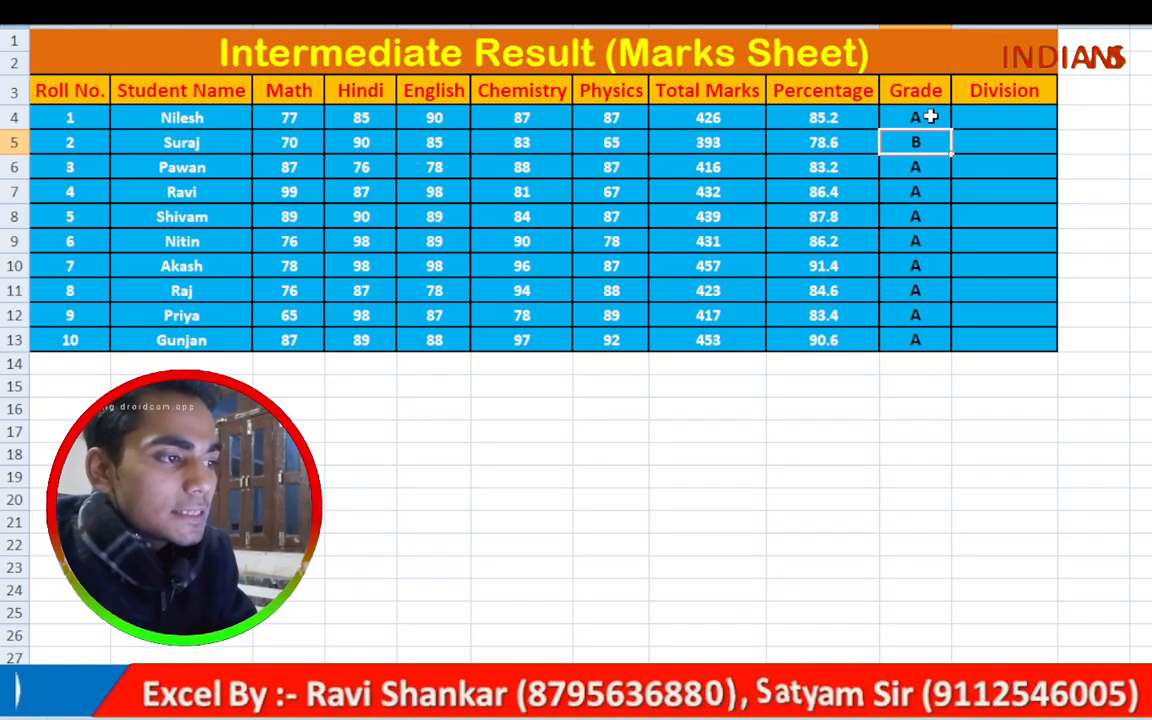
- Rewrite the grade formula in J4 to begin =IF(I4>=90,"A", with a second IF started as the false outcome
{"action": "double_click", "coordinate": [932, 118]}
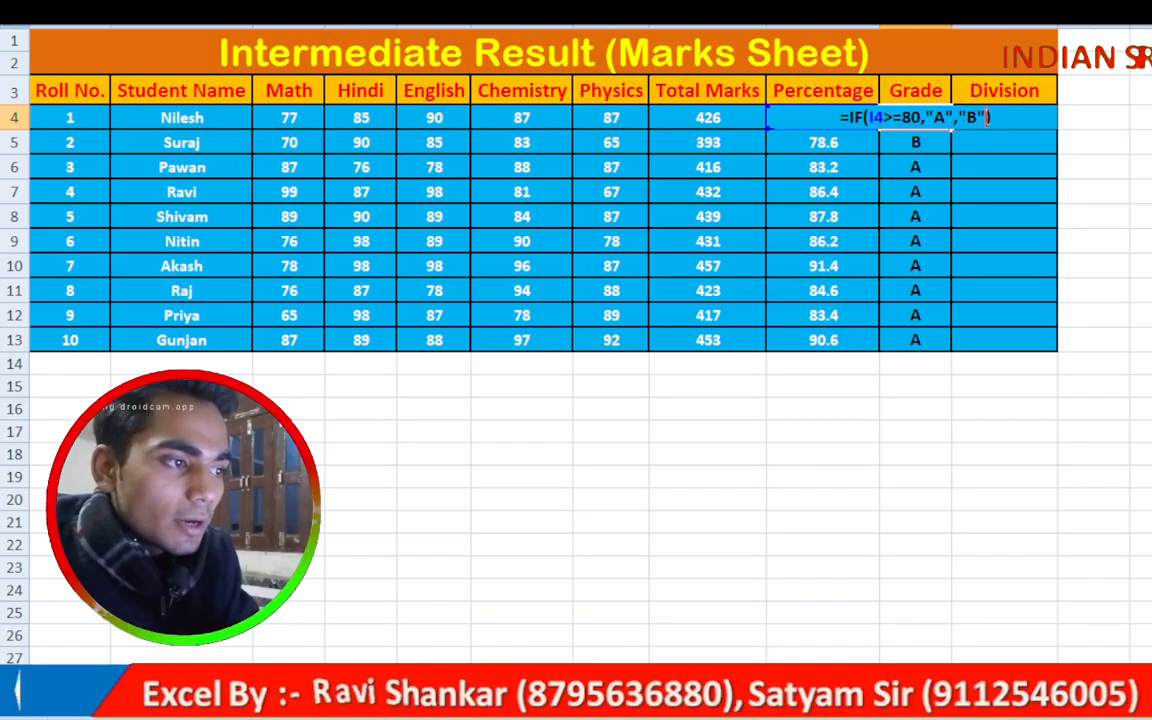
{"action": "key", "text": "BackSpace"}
{"action": "key", "text": "BackSpace"}
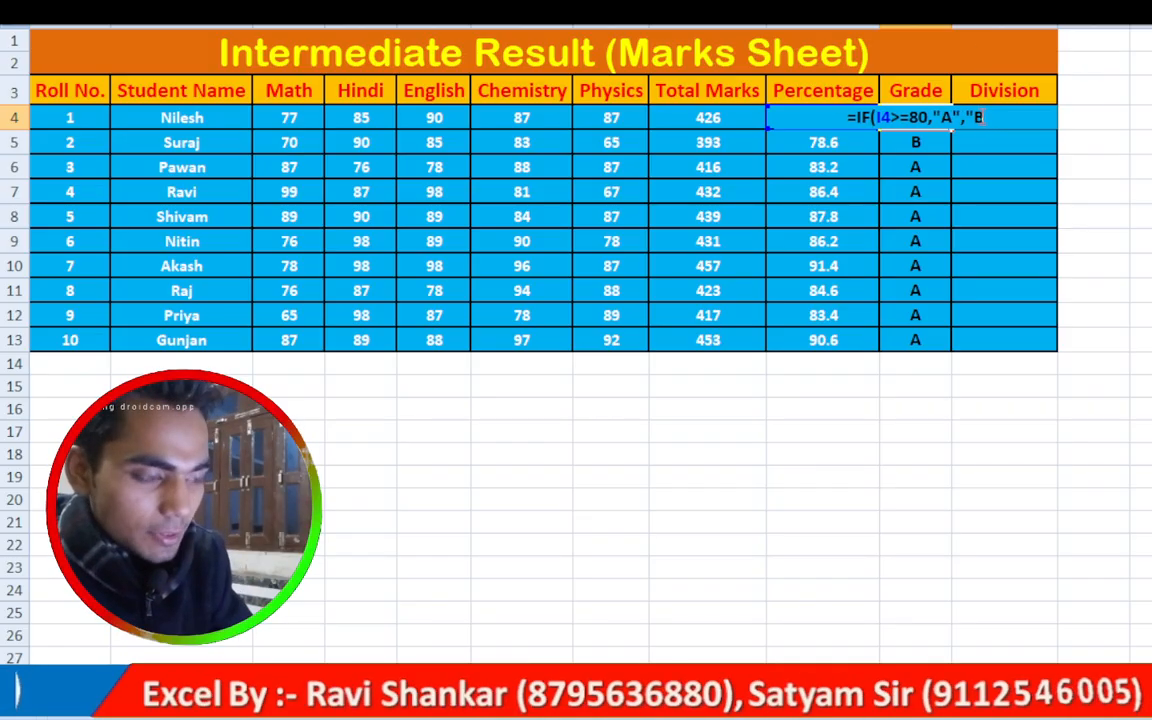
{"action": "key", "text": "BackSpace"}
{"action": "key", "text": "BackSpace"}
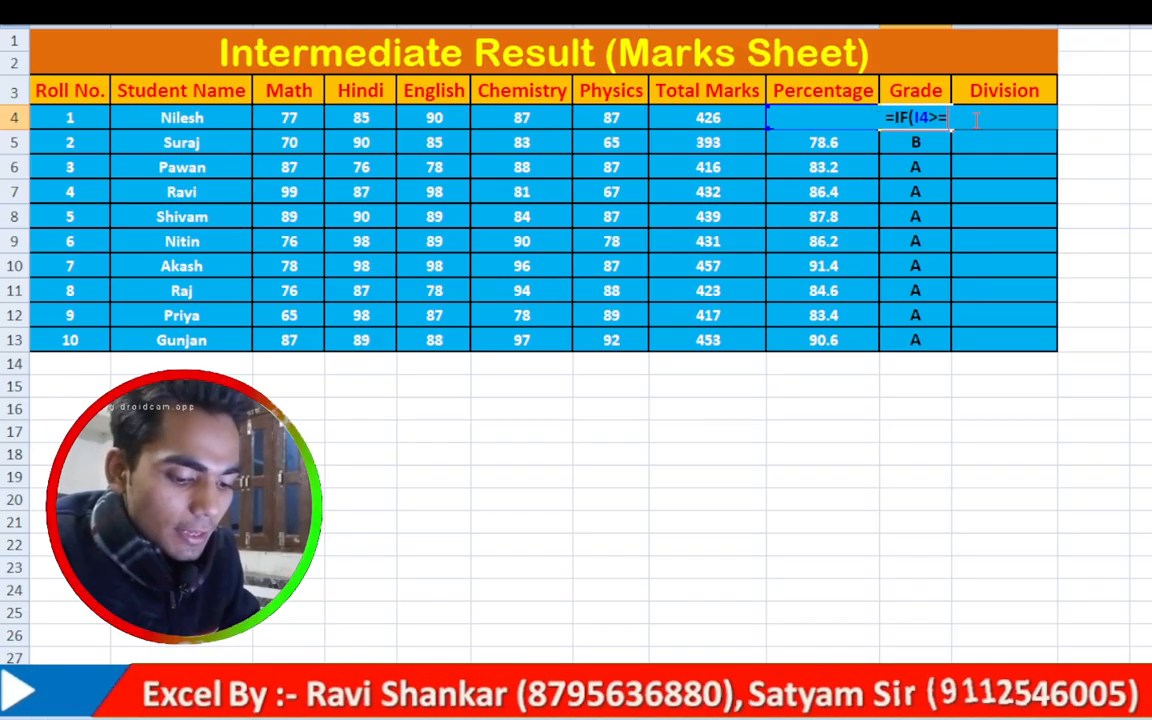
{"action": "type", "text": "90,"}
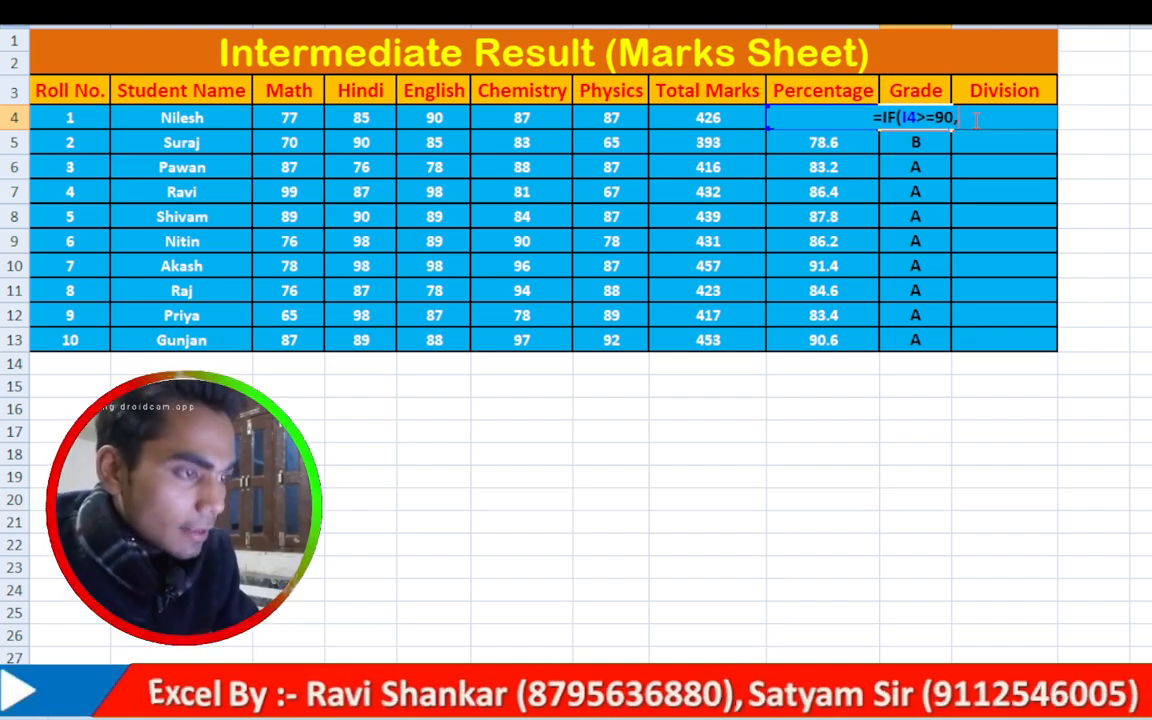
{"action": "type", "text": "\"A\",I"}
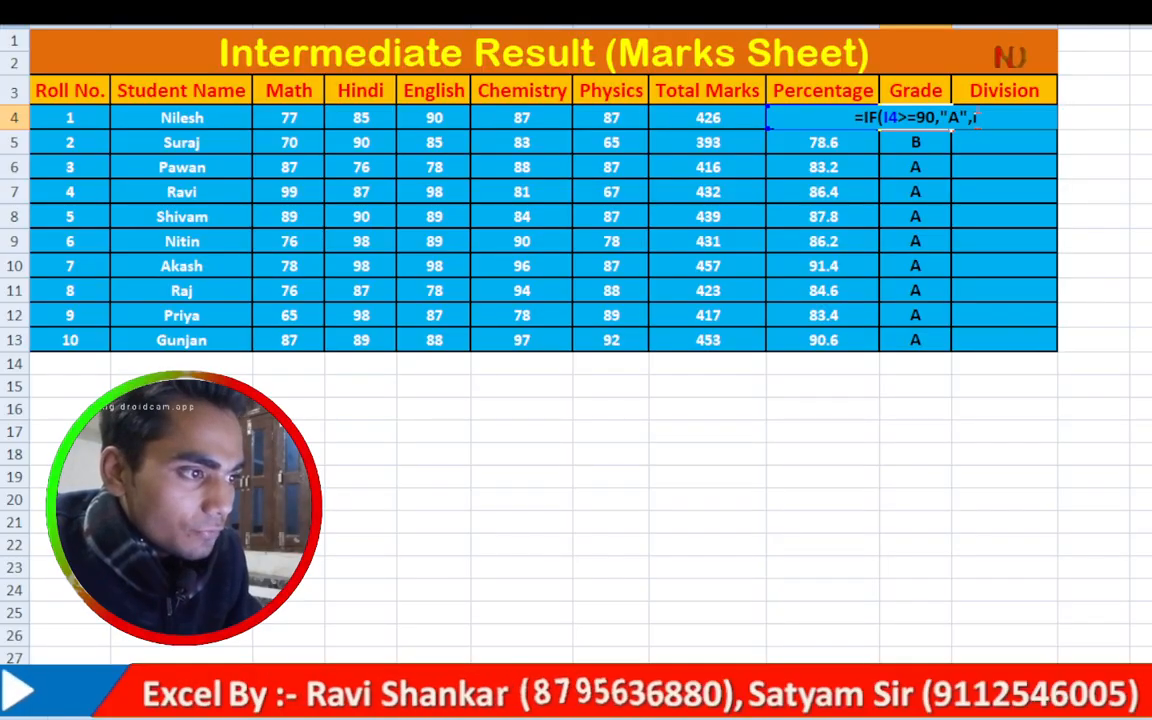
- Nest the second IF in the J4 formula, testing I4>=80 and returning "B" when true
{"action": "type", "text": "if"}
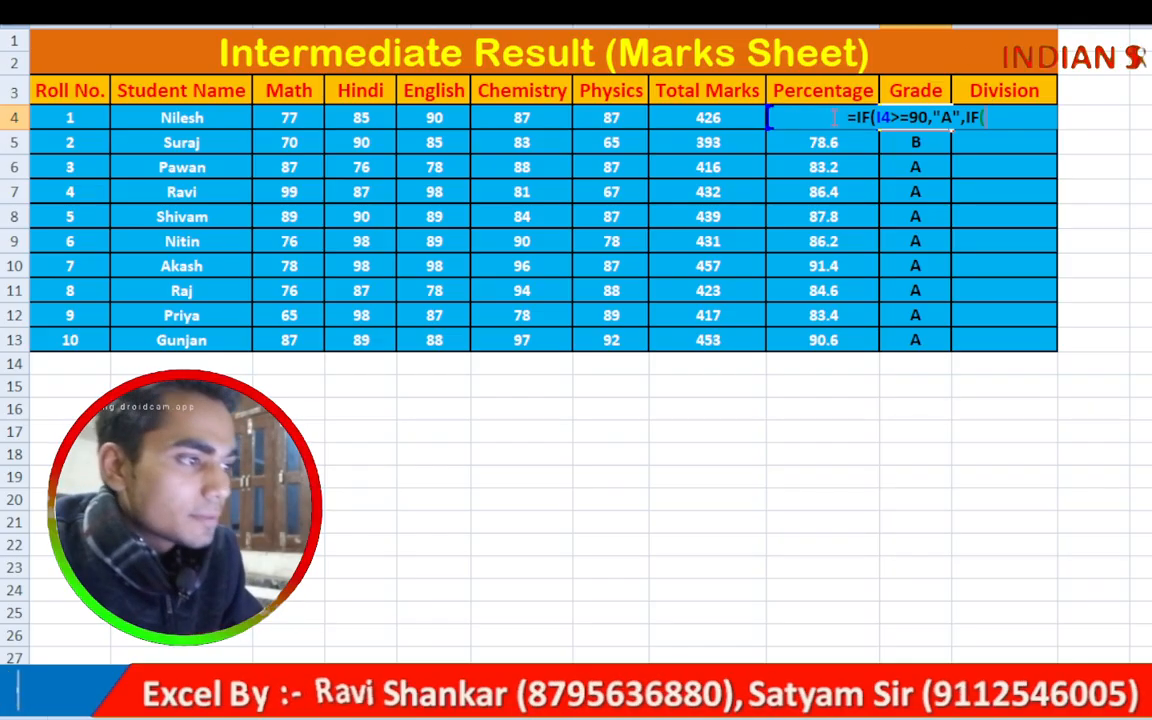
{"action": "left_click", "coordinate": [772, 121]}
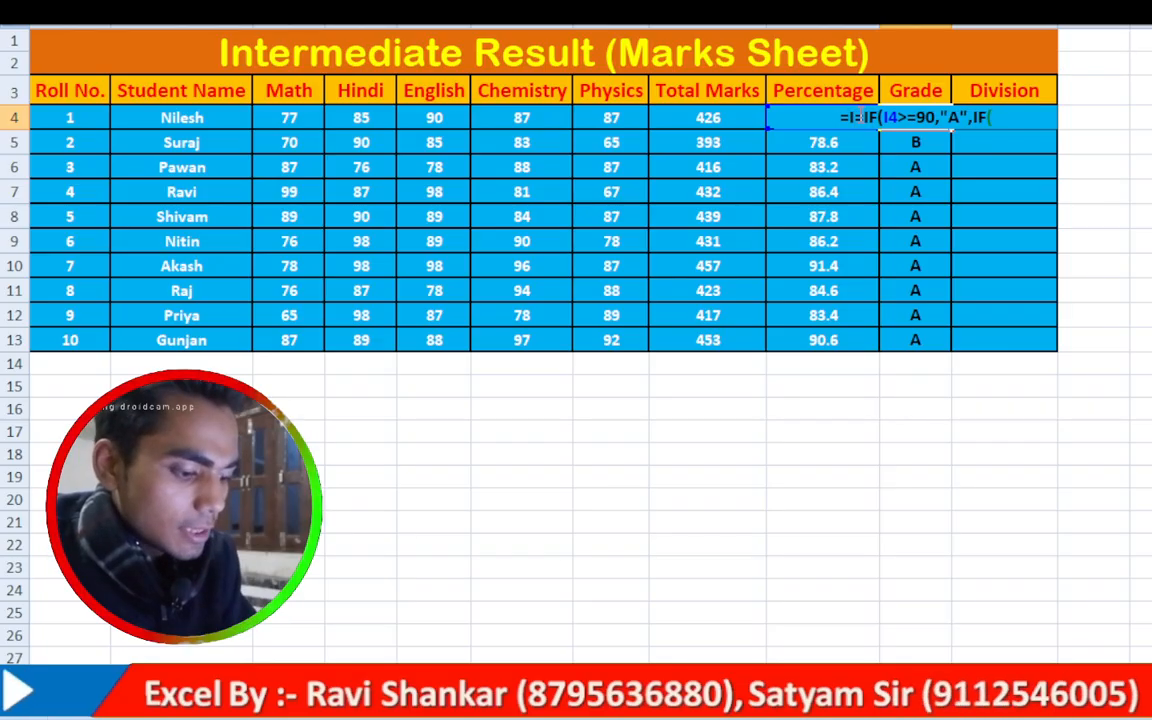
{"action": "key", "text": "BackSpace"}
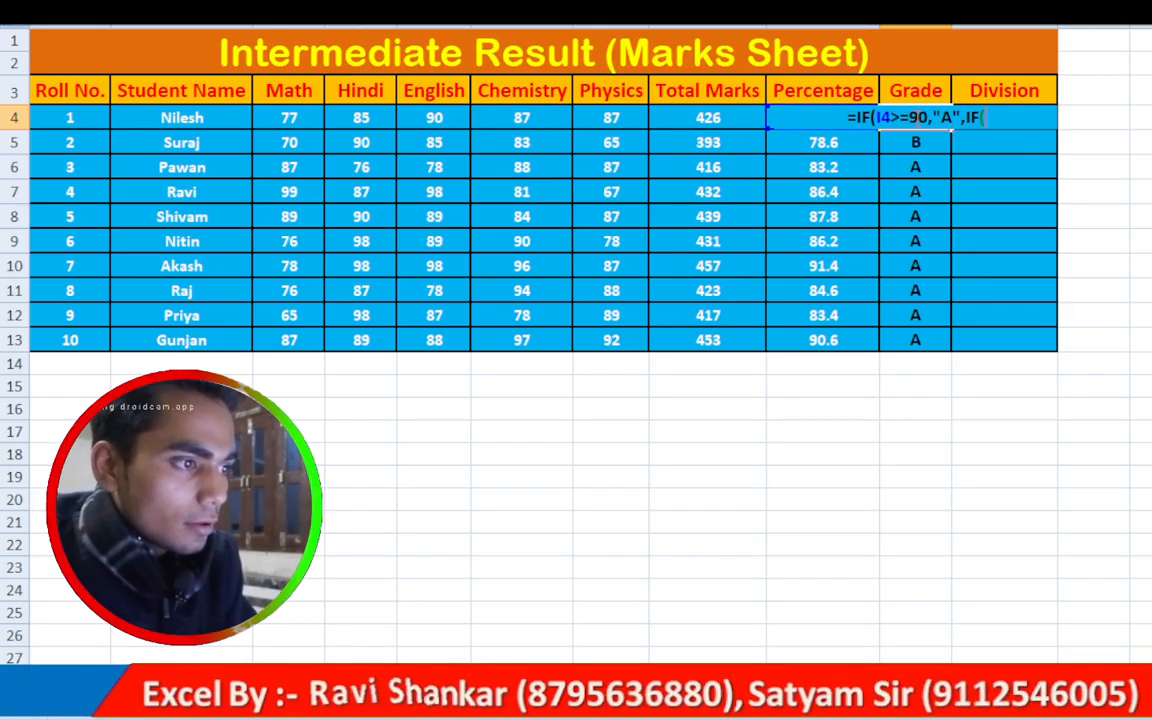
{"action": "left_click", "coordinate": [768, 120]}
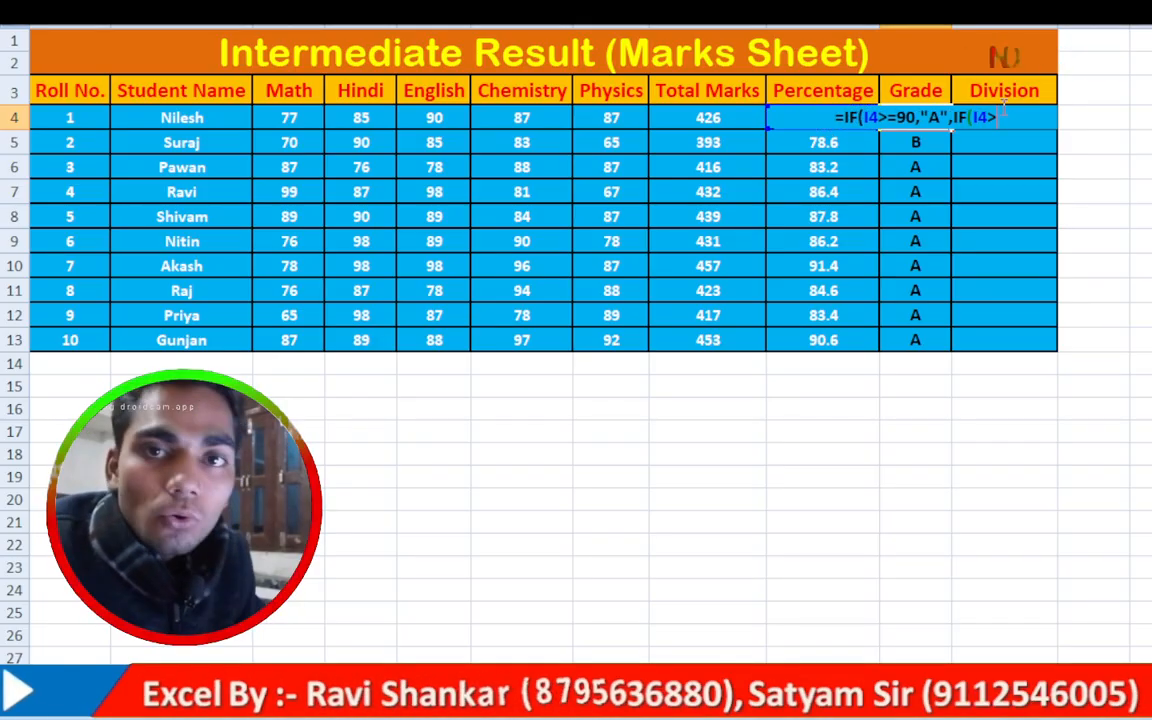
{"action": "type", "text": "="}
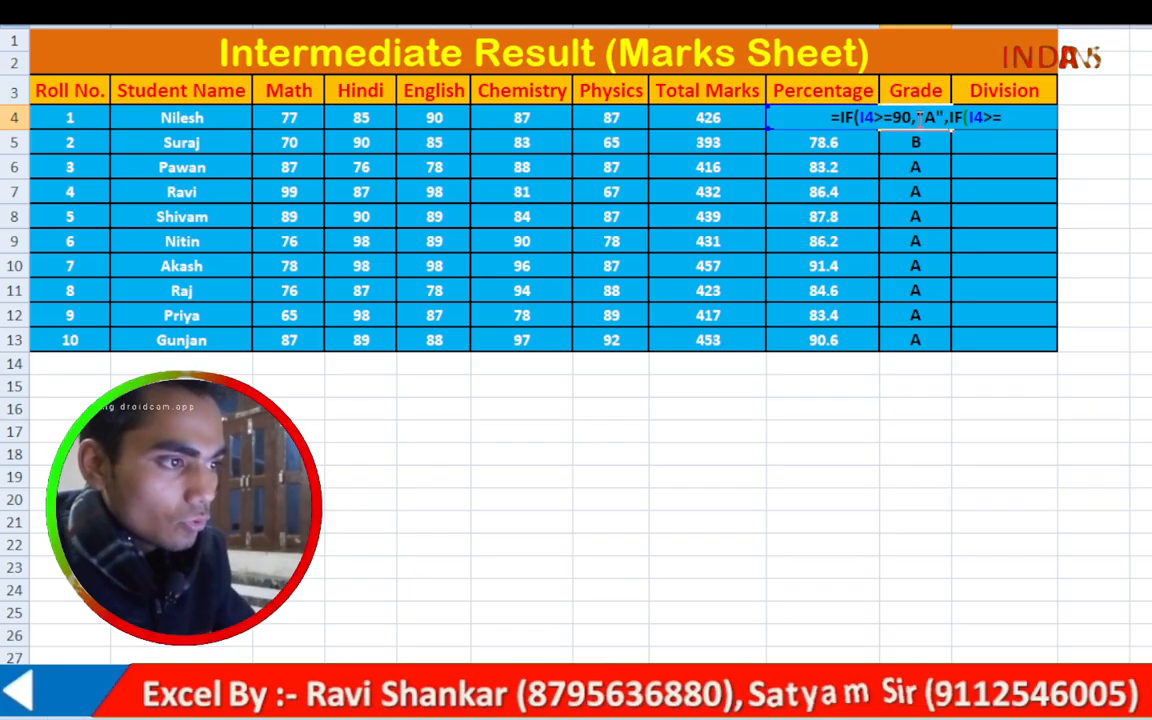
{"action": "type", "text": "8"}
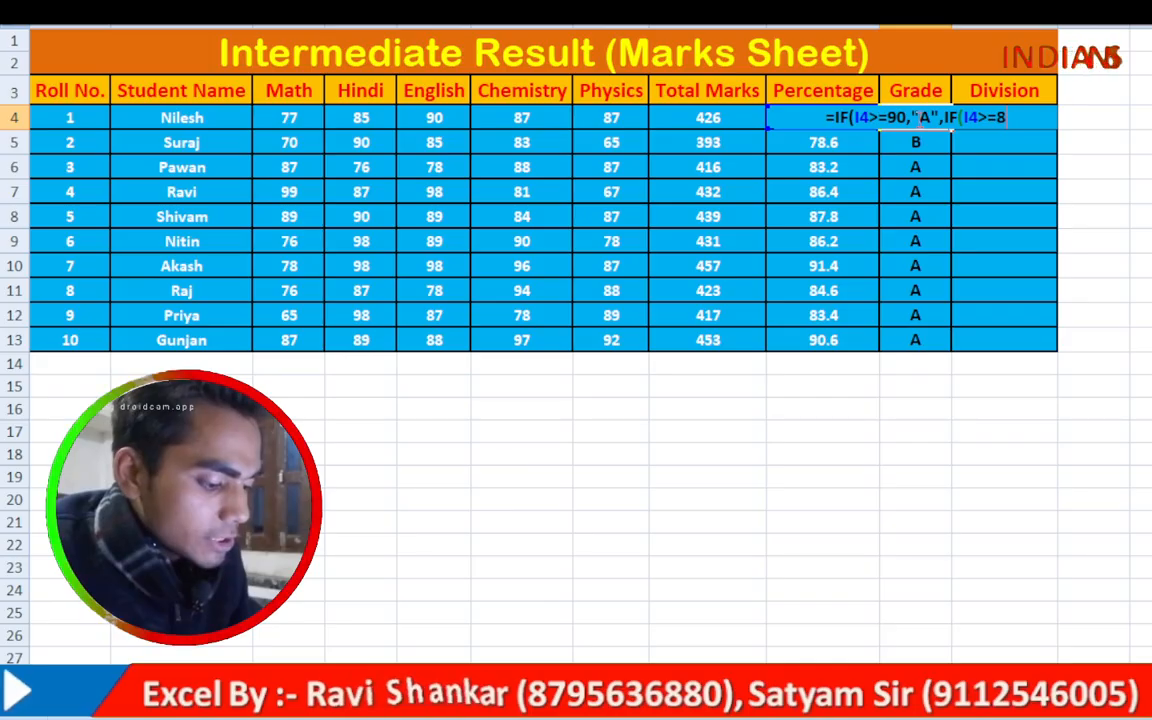
{"action": "type", "text": "0,"}
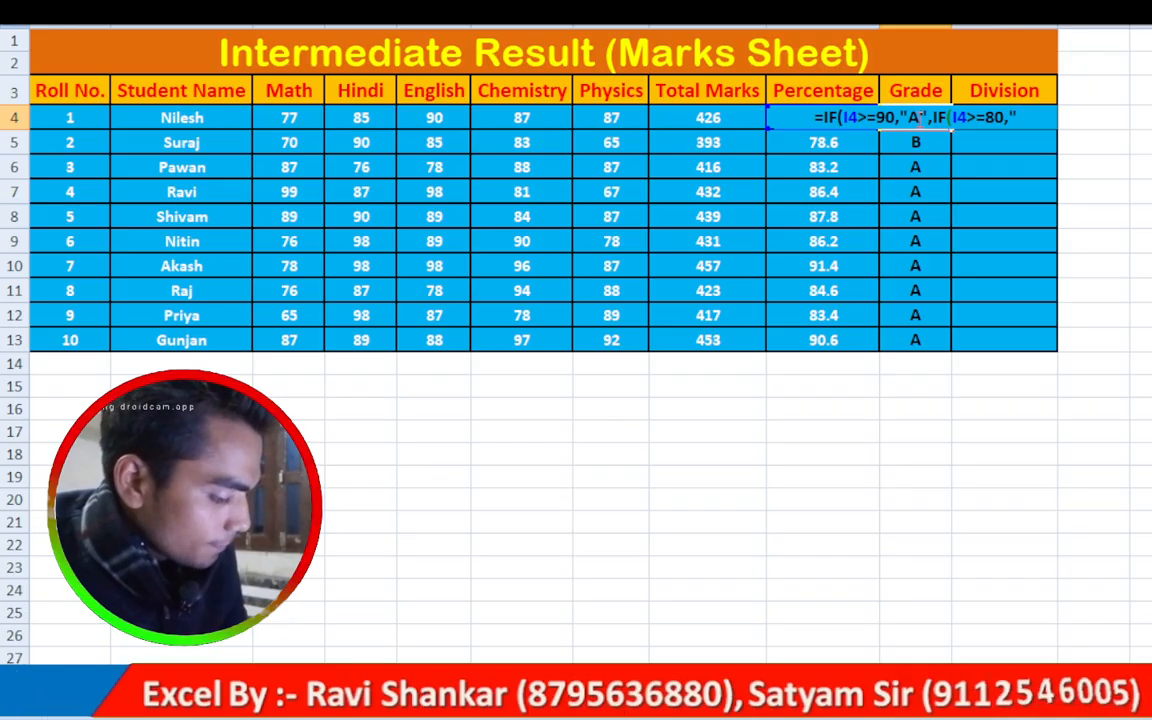
{"action": "type", "text": "B\""}
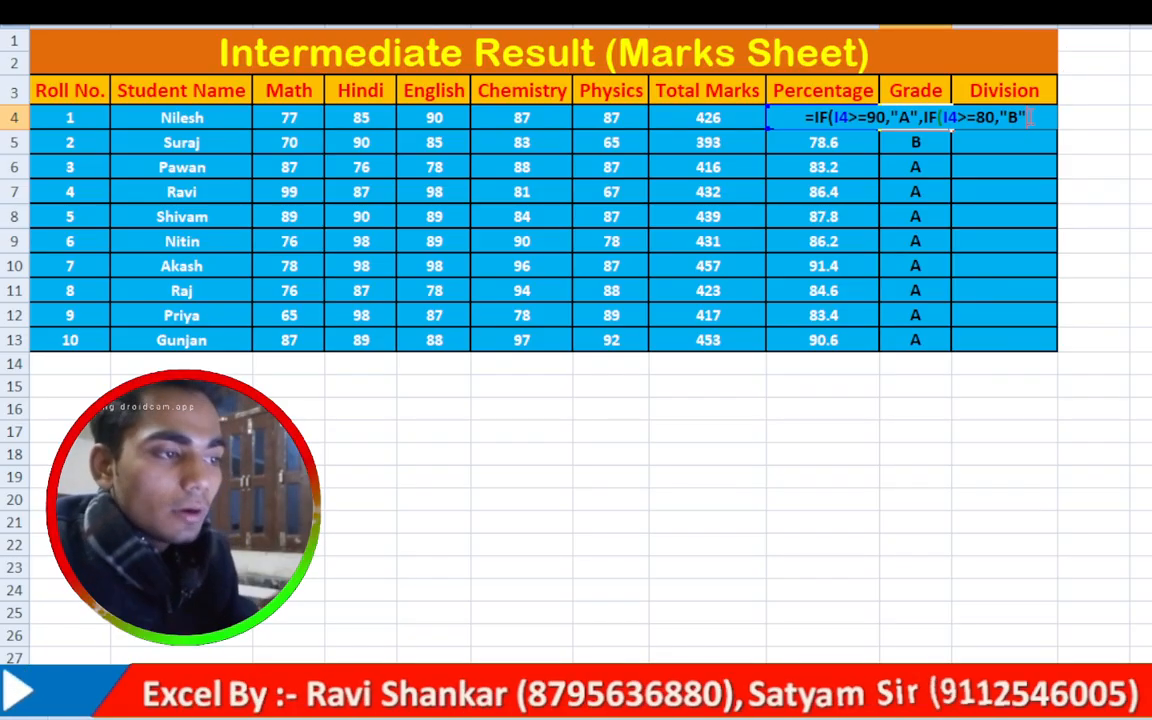
{"action": "type", "text": ","}
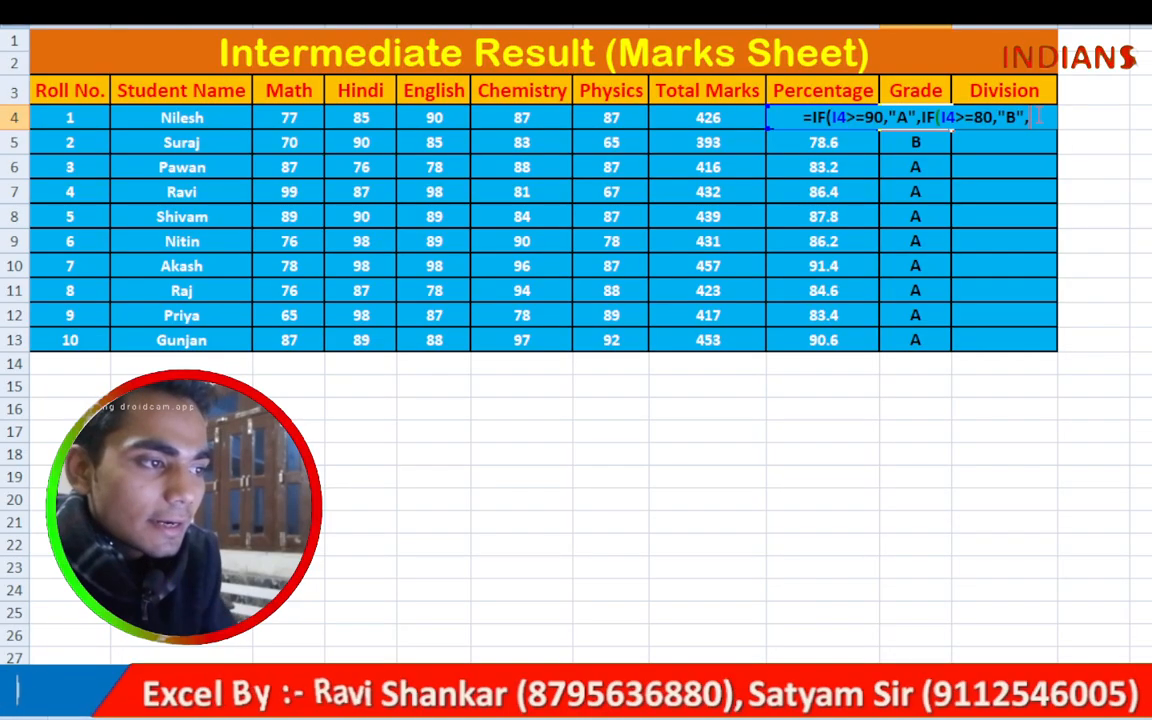
- Nest a third IF in the J4 formula, testing I4>=70 and returning "C" when true
{"action": "type", "text": "i"}
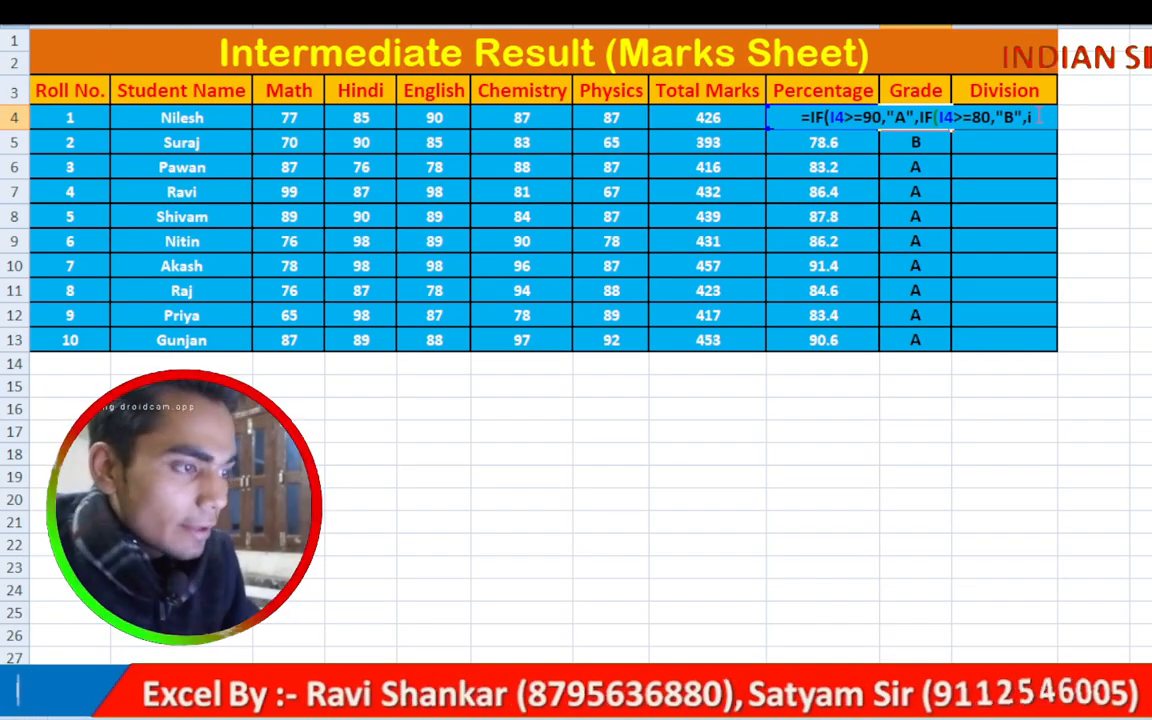
{"action": "type", "text": "f"}
{"action": "key", "text": "Tab"}
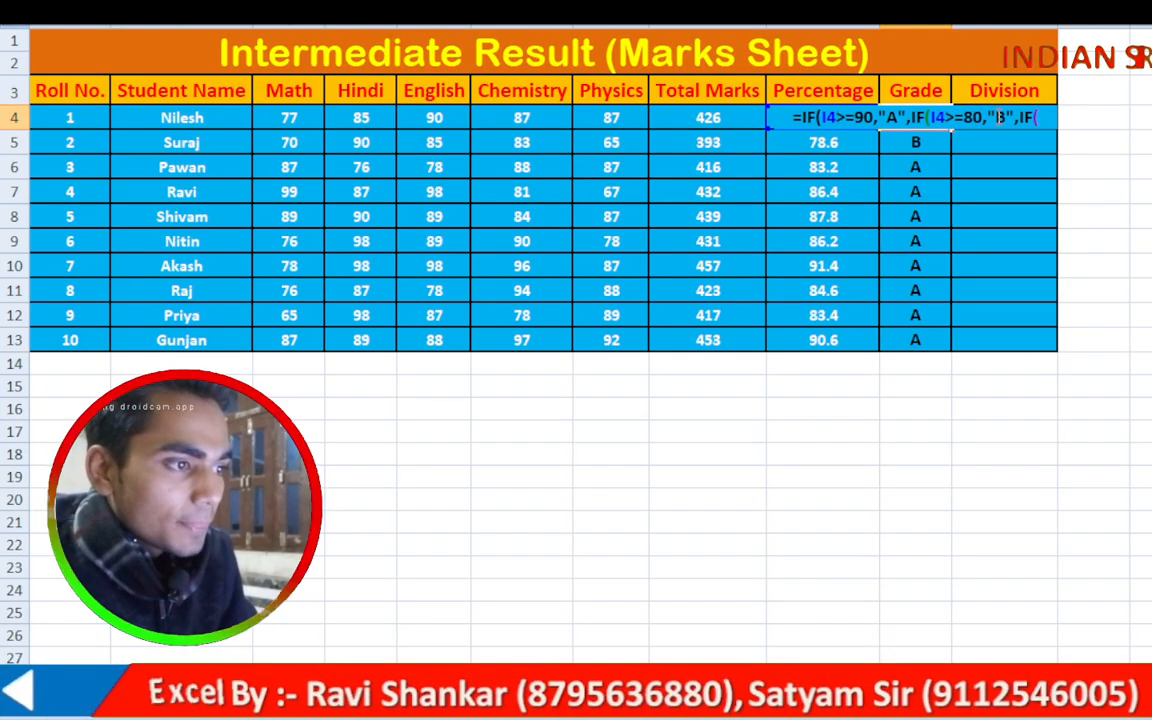
{"action": "left_click", "coordinate": [772, 121]}
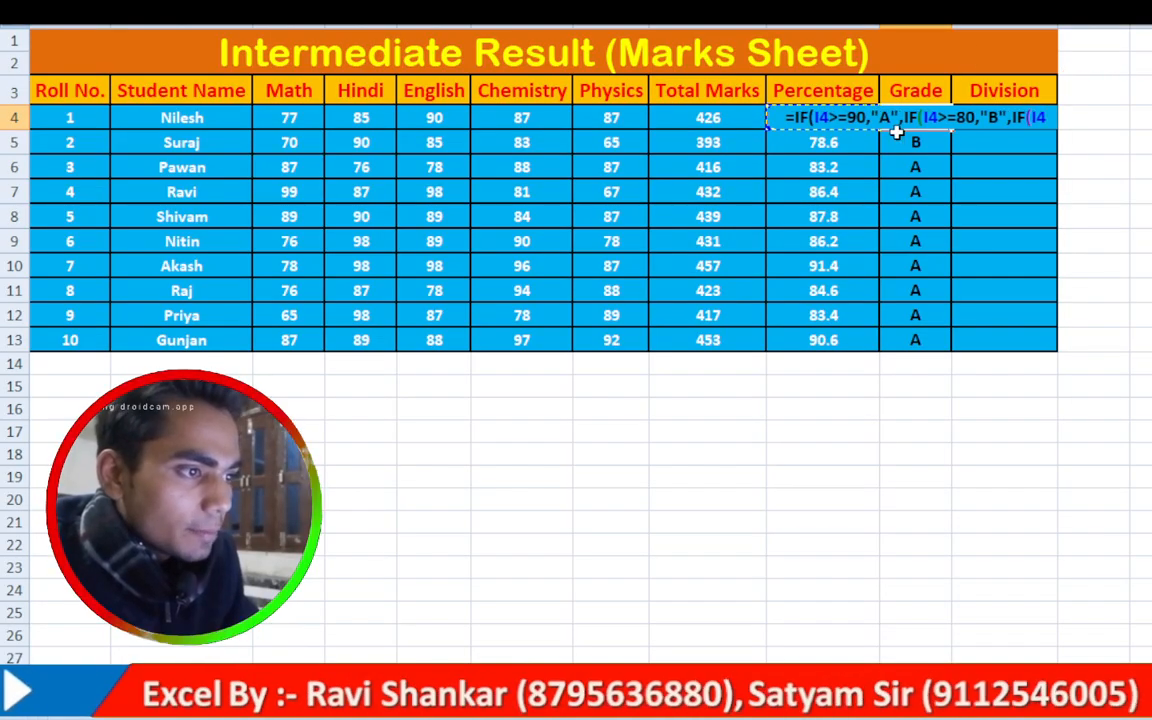
{"action": "type", "text": ">"}
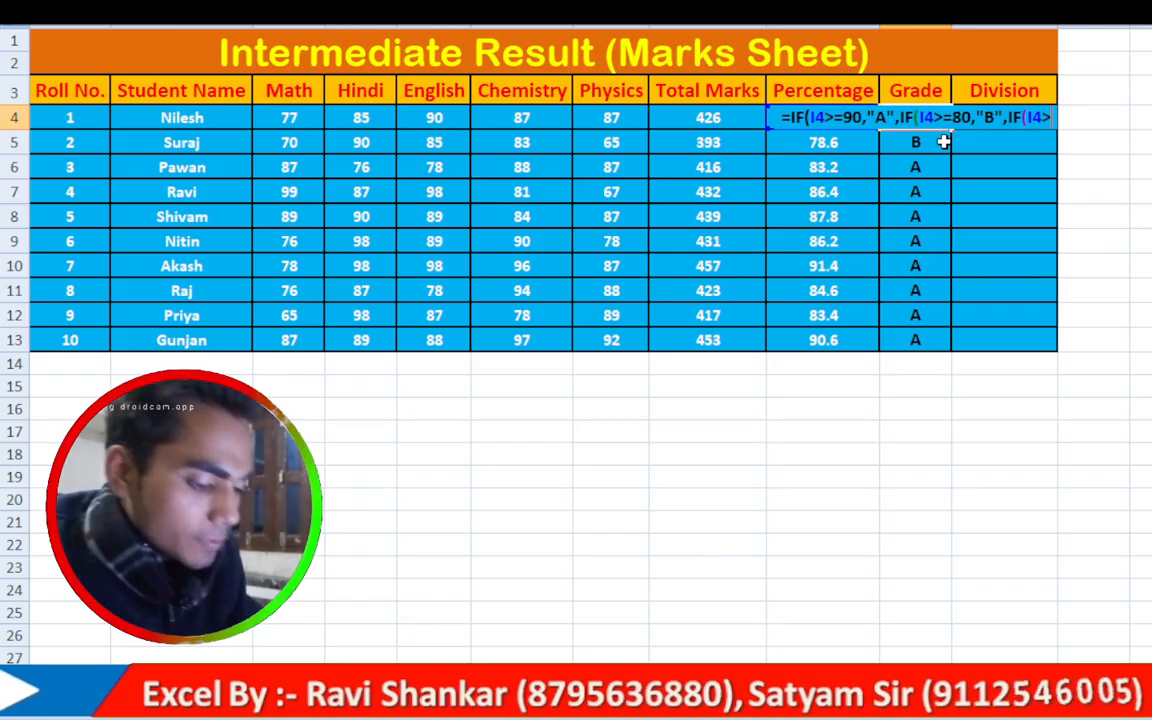
{"action": "type", "text": "="}
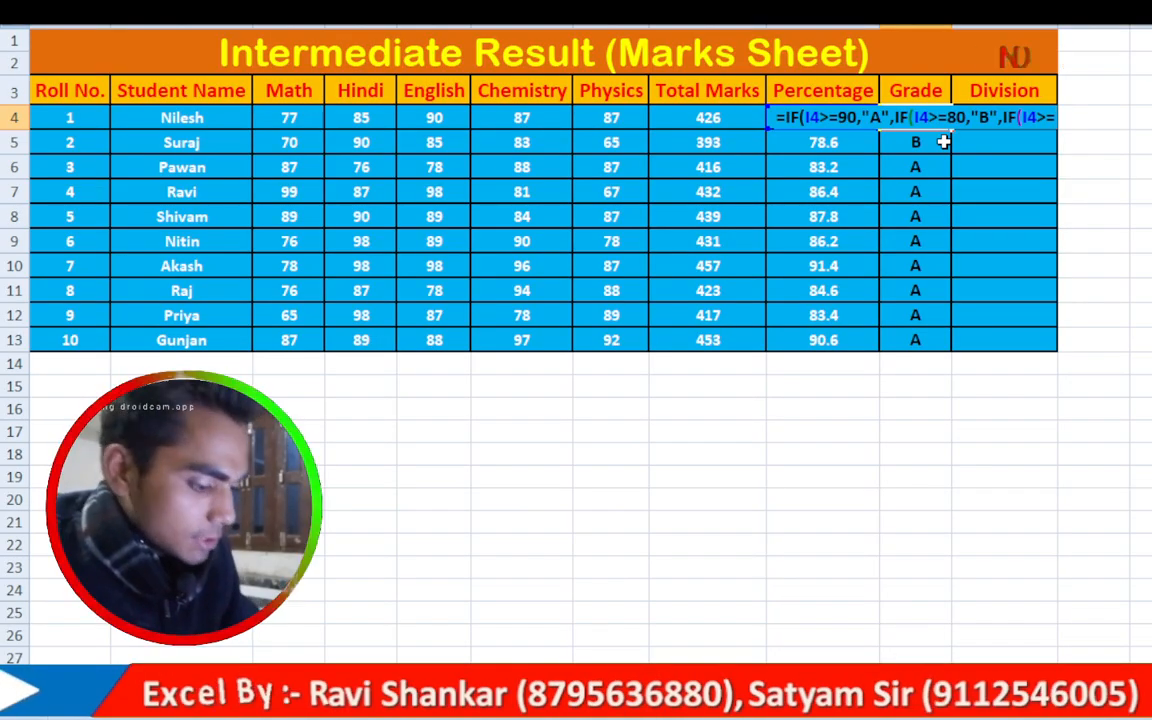
{"action": "type", "text": "70"}
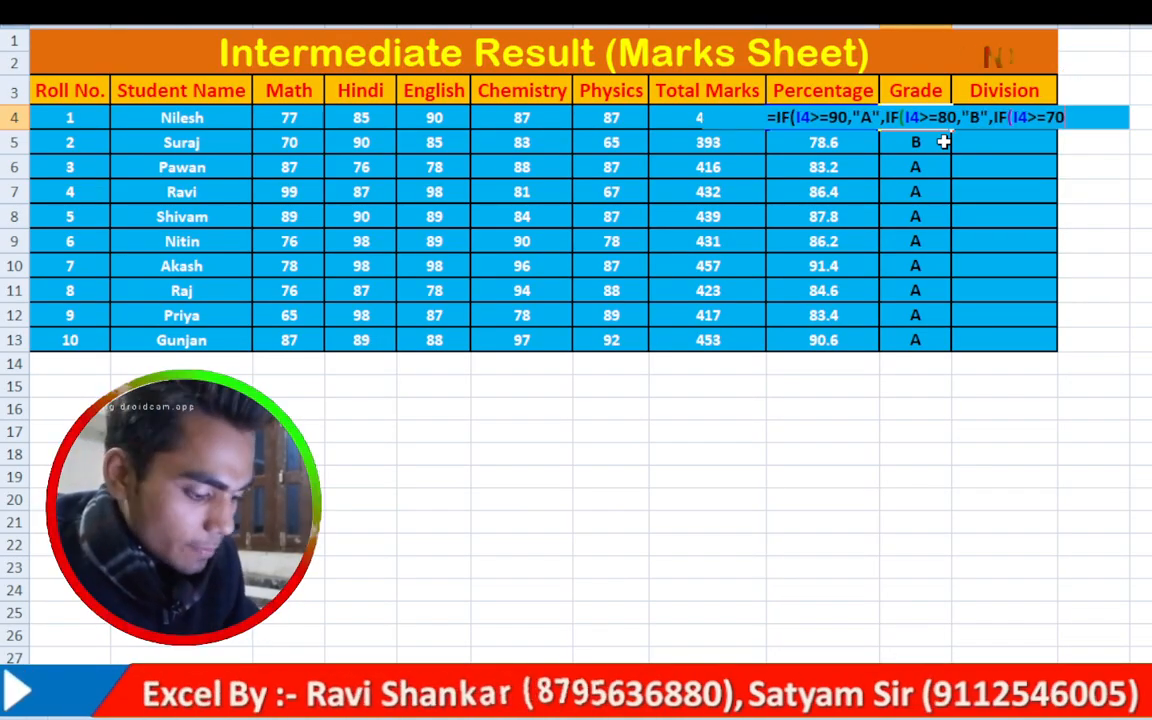
{"action": "type", "text": ","}
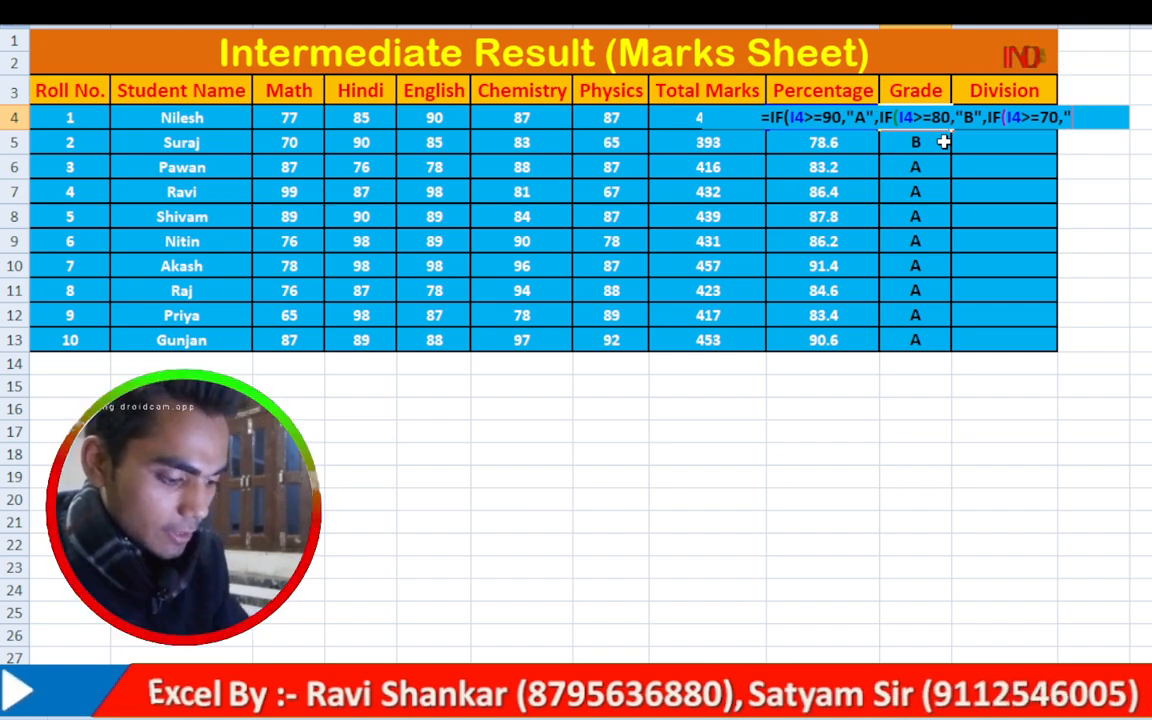
{"action": "type", "text": "\"C"}
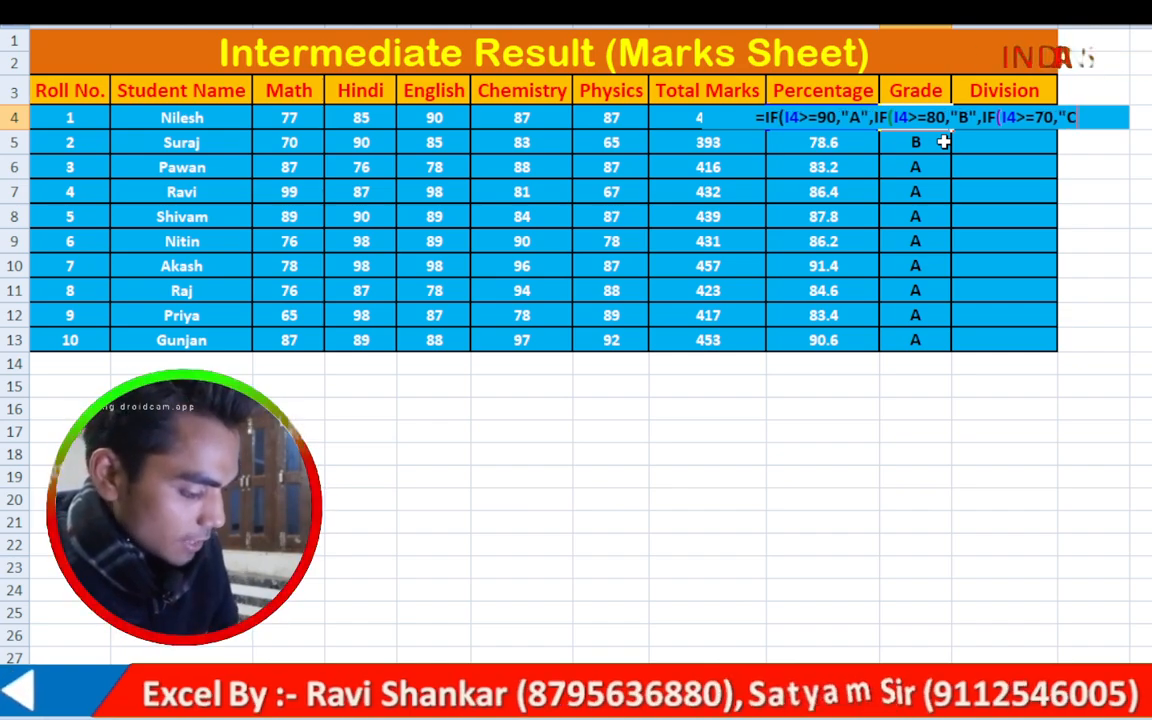
{"action": "type", "text": "\","}
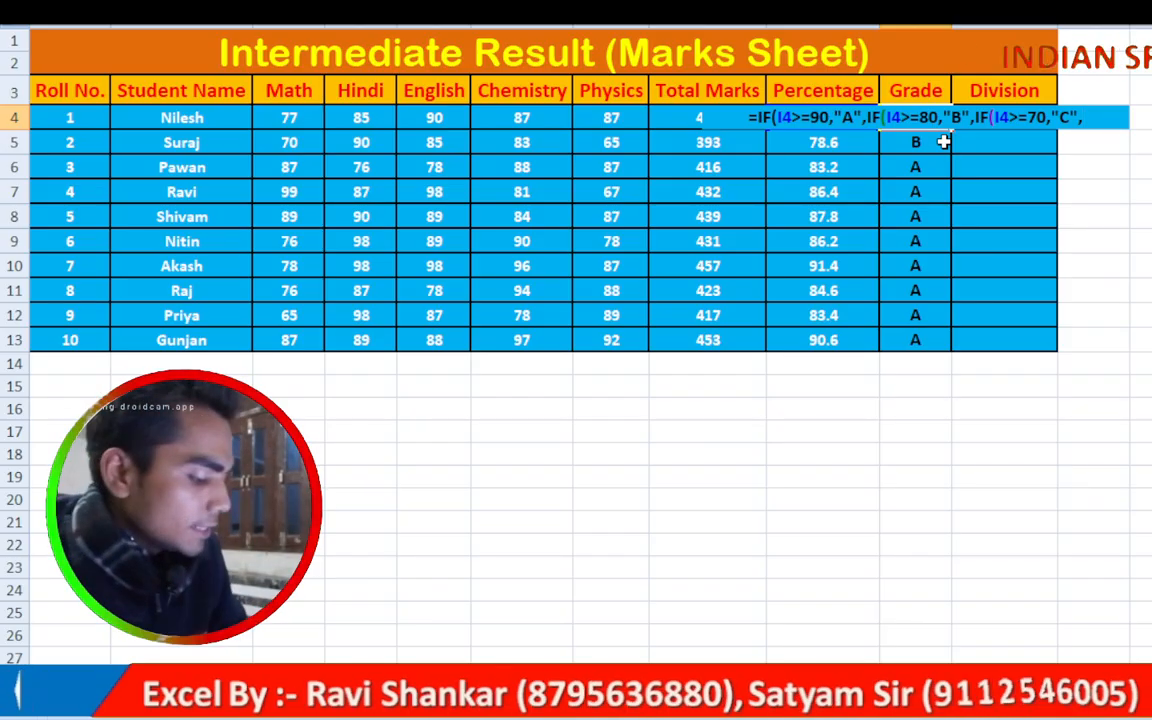
- Finish the nested IF formula in J4 with "D" as the final false outcome and enter it
{"action": "type", "text": "\""}
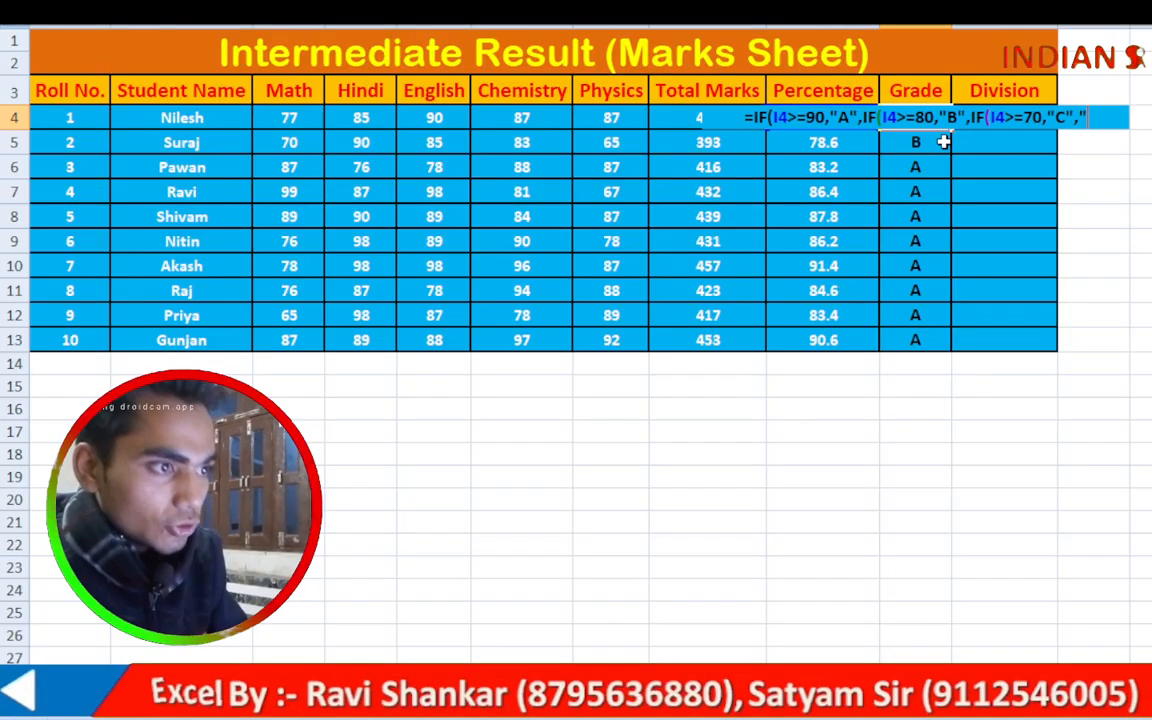
{"action": "type", "text": "D"}
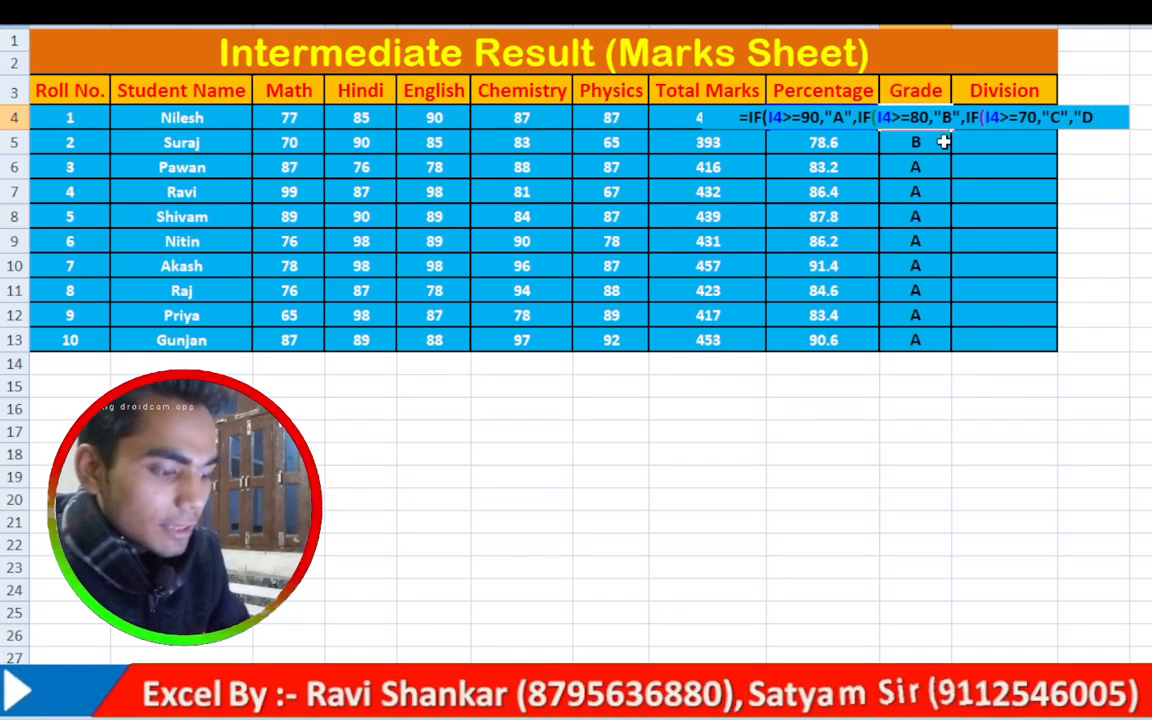
{"action": "type", "text": "\")"}
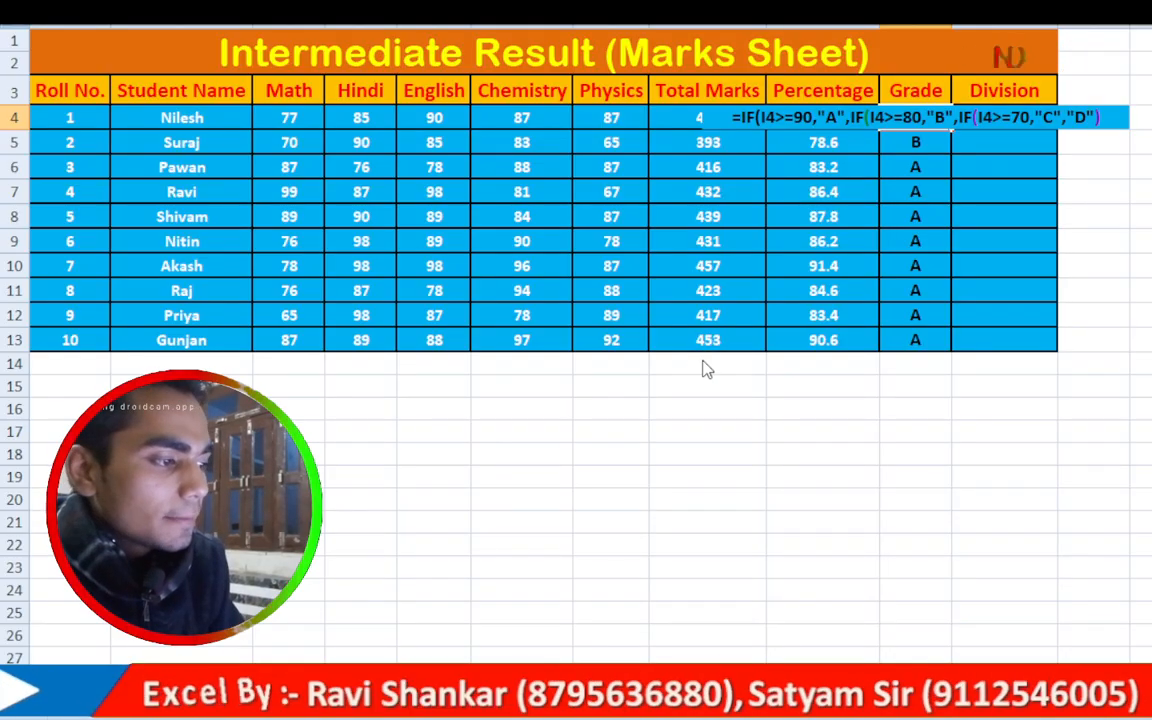
{"action": "key", "text": "Return"}
- Fill the nested grade formula from J4 down through J13 for all ten students
{"action": "left_click", "coordinate": [933, 117]}
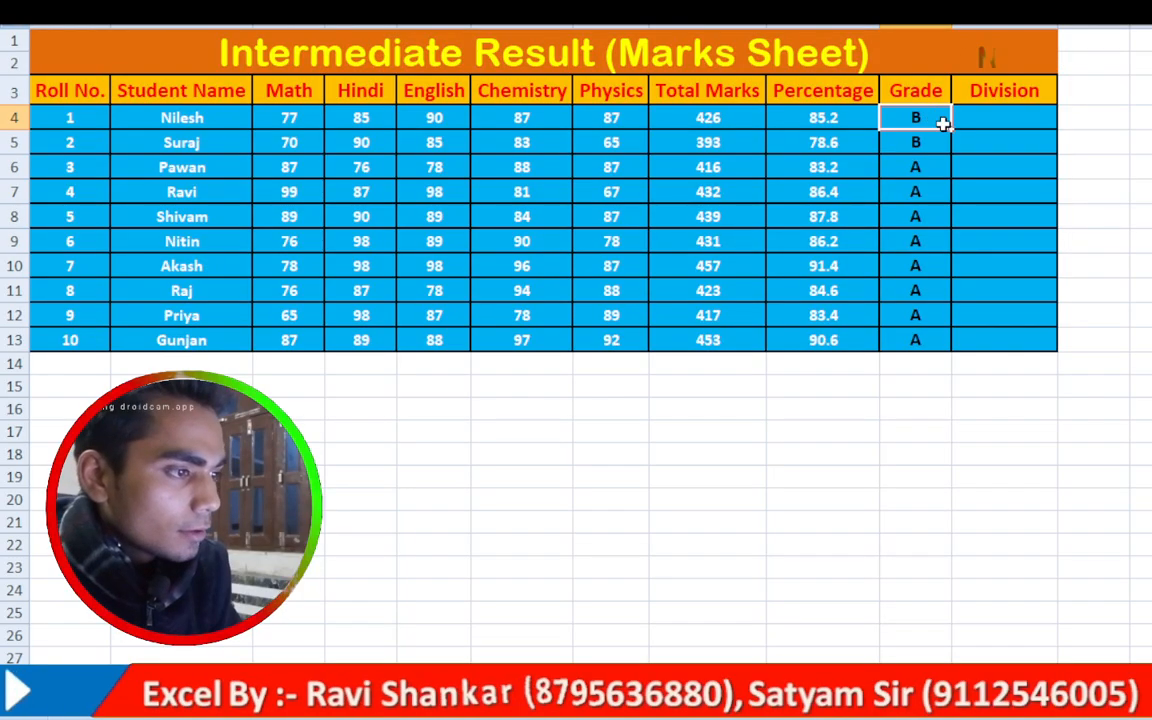
{"action": "left_click_drag", "start_coordinate": [951, 127], "coordinate": [948, 347]}
{"action": "left_click", "coordinate": [910, 405]}
- Compare the percentages and nested IF grades in rows 5 and 4, and examine the formula in J5
{"action": "left_click", "coordinate": [914, 141]}
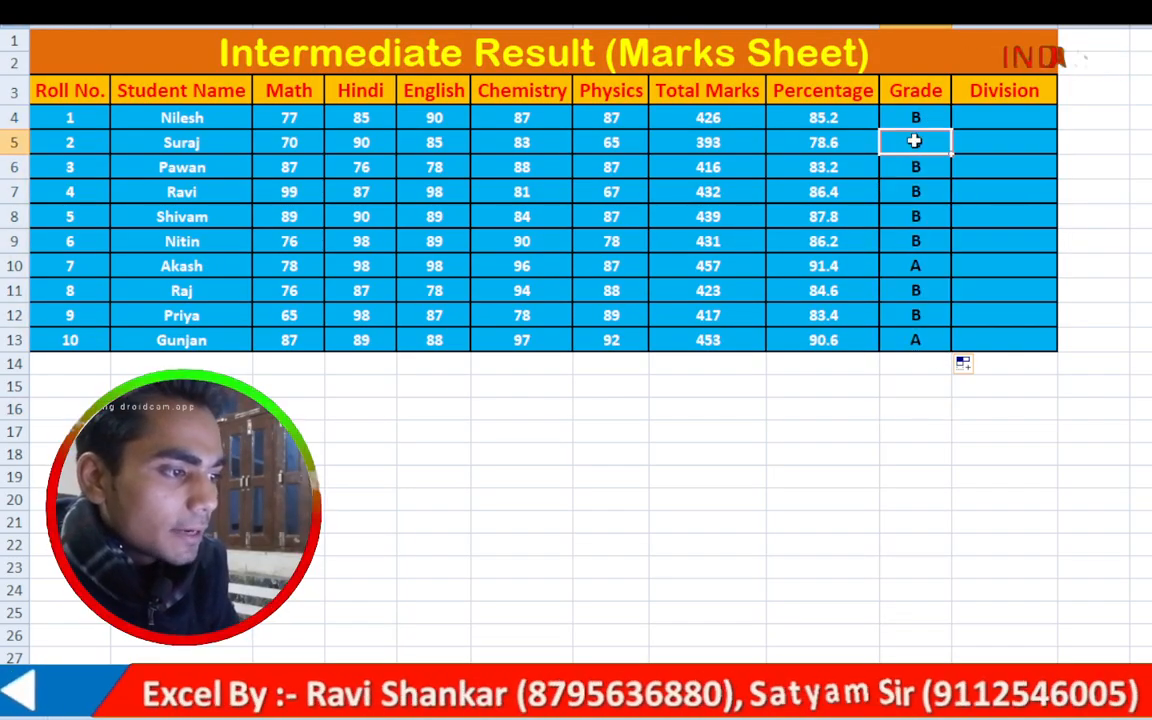
{"action": "left_click", "coordinate": [854, 142]}
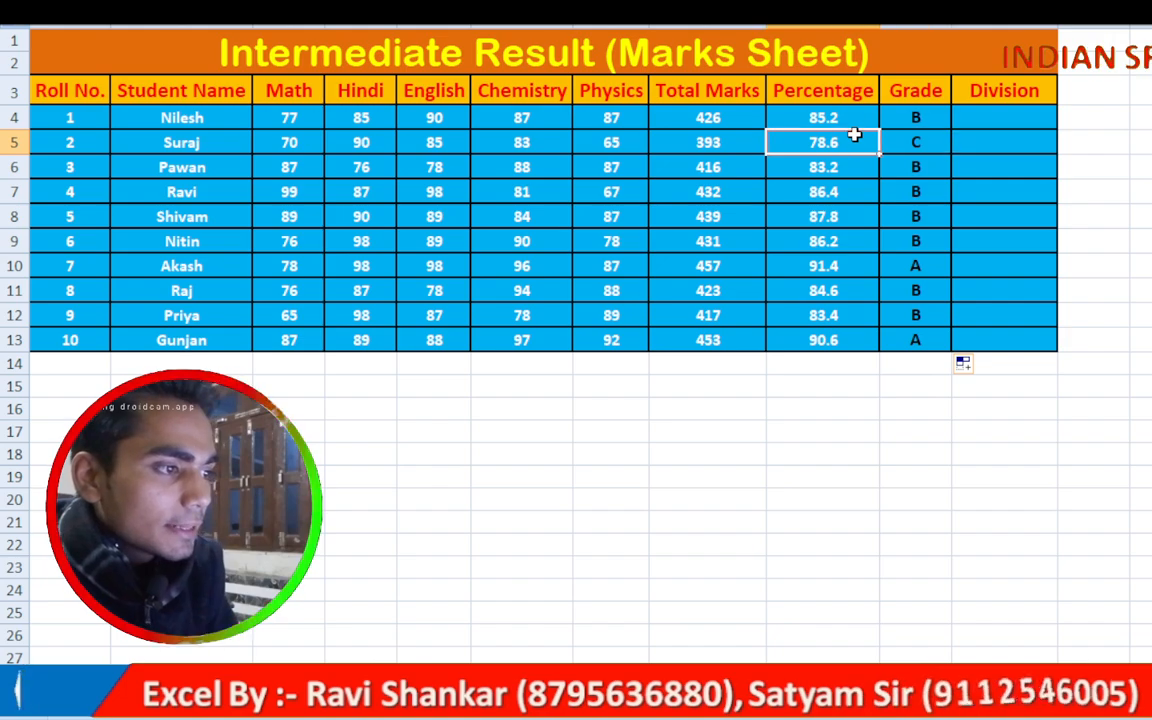
{"action": "left_click", "coordinate": [906, 147]}
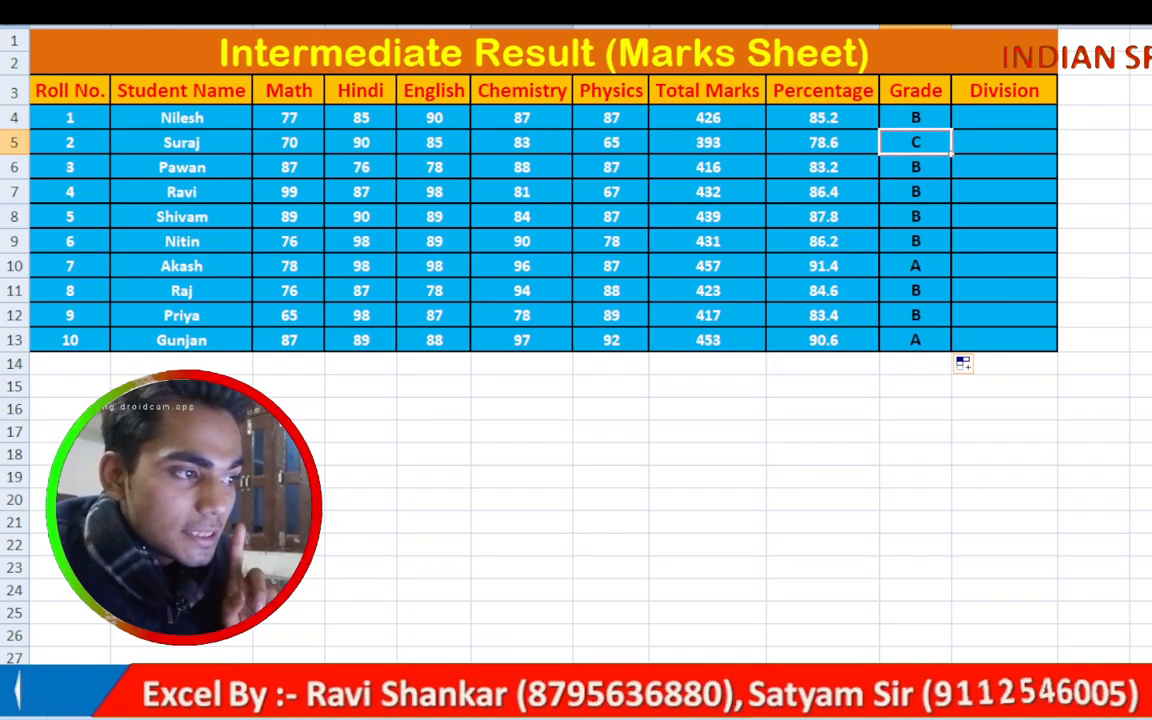
{"action": "type", "text": "=IF(H5>=9"}
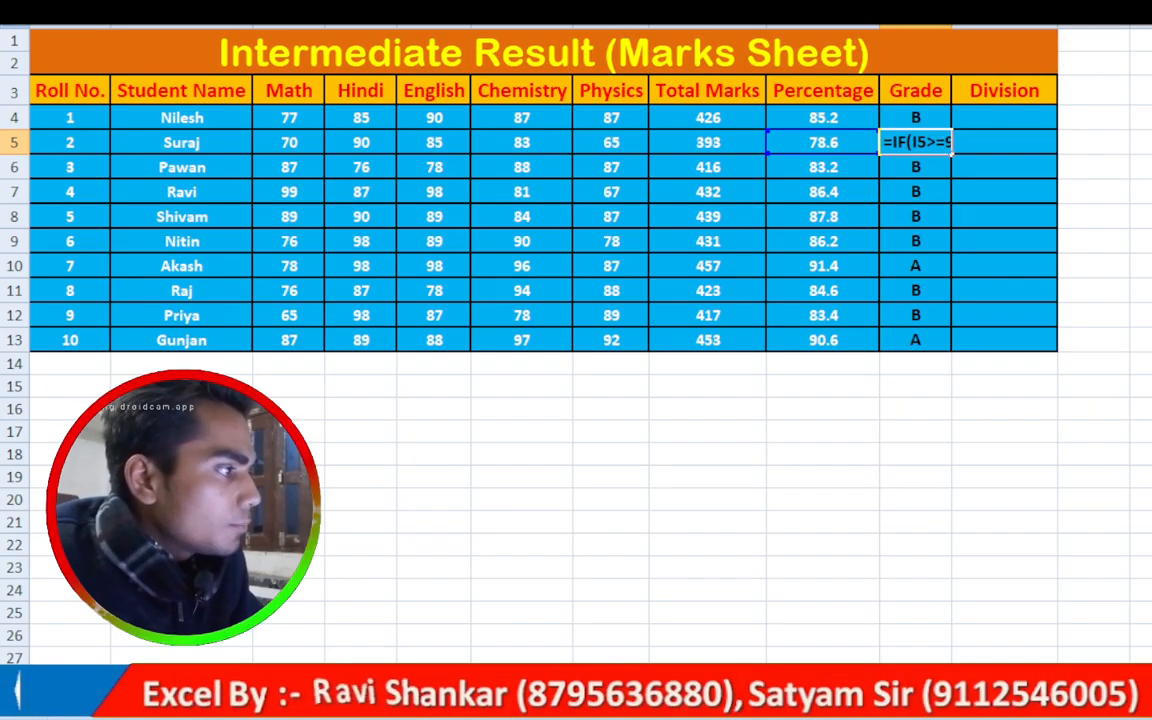
{"action": "left_click", "coordinate": [1128, 187]}
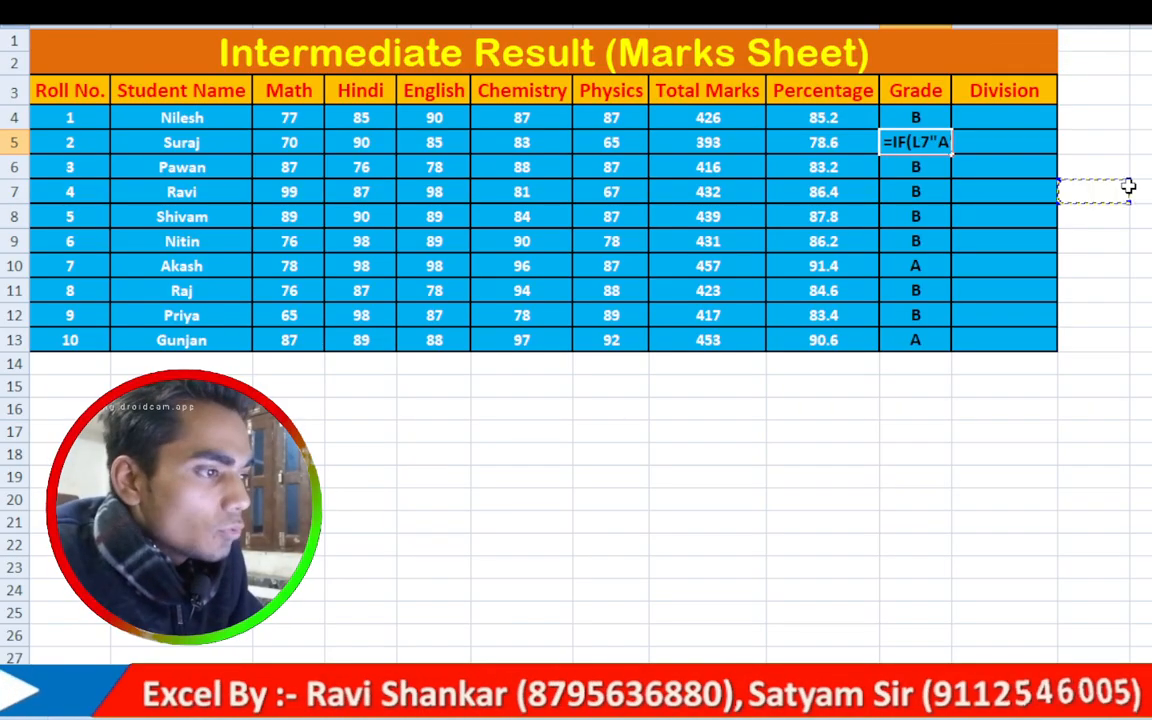
{"action": "left_click", "coordinate": [868, 150]}
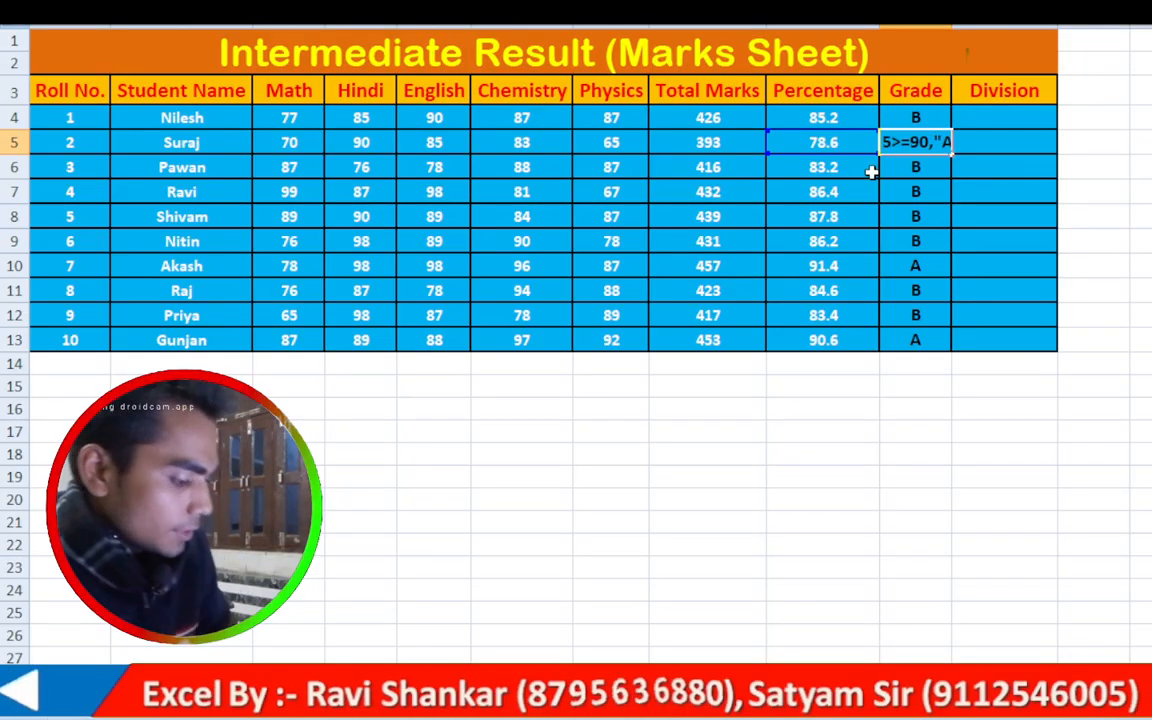
{"action": "key", "text": "Return"}
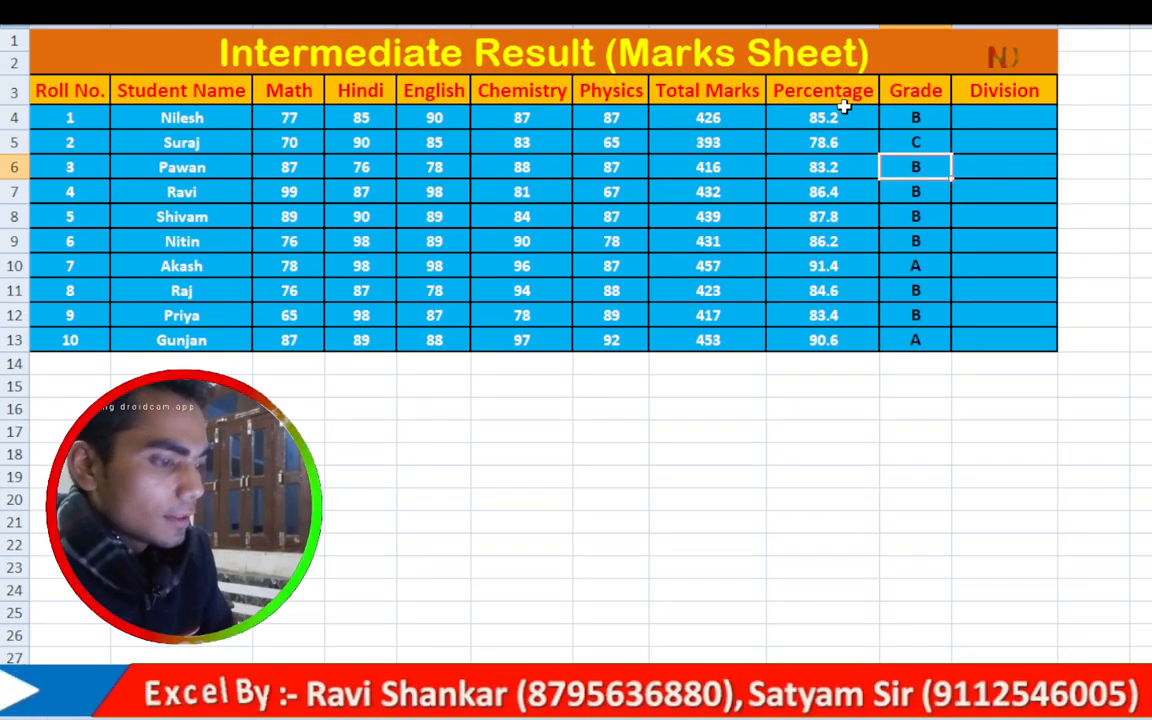
{"action": "left_click", "coordinate": [916, 117]}
{"action": "left_click", "coordinate": [824, 117]}
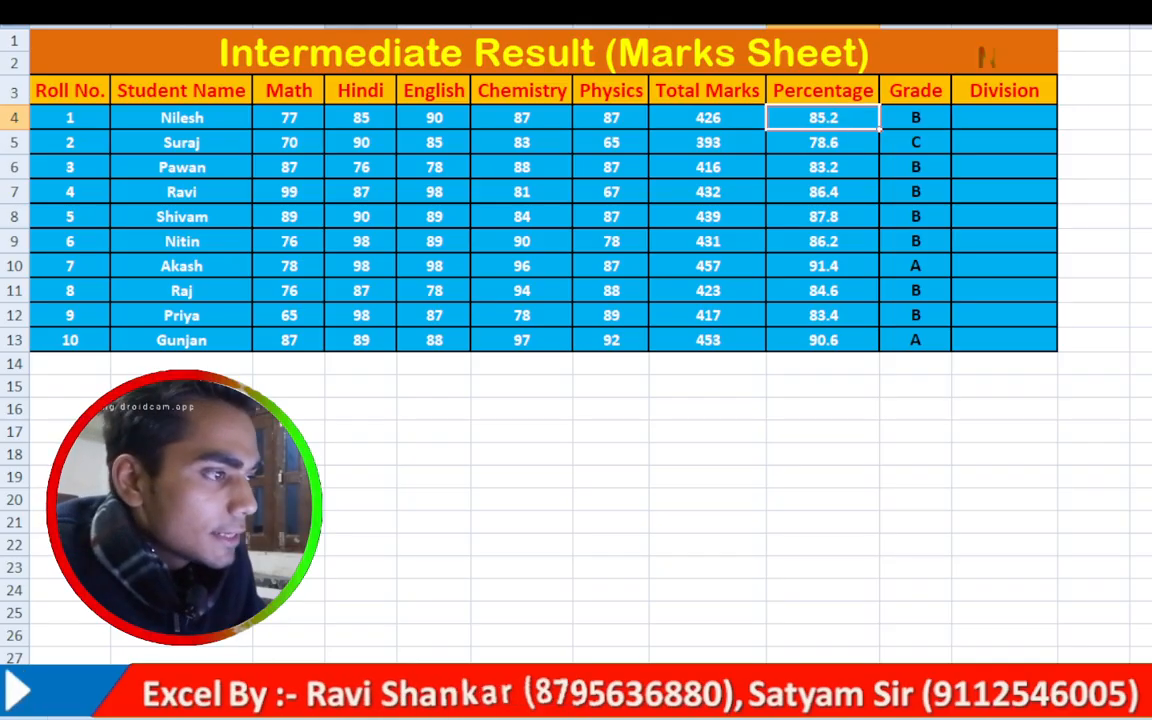
- Overwrite the percentage in I13 with 55 to test the nested IF grade in row 13
{"action": "left_click", "coordinate": [914, 121]}
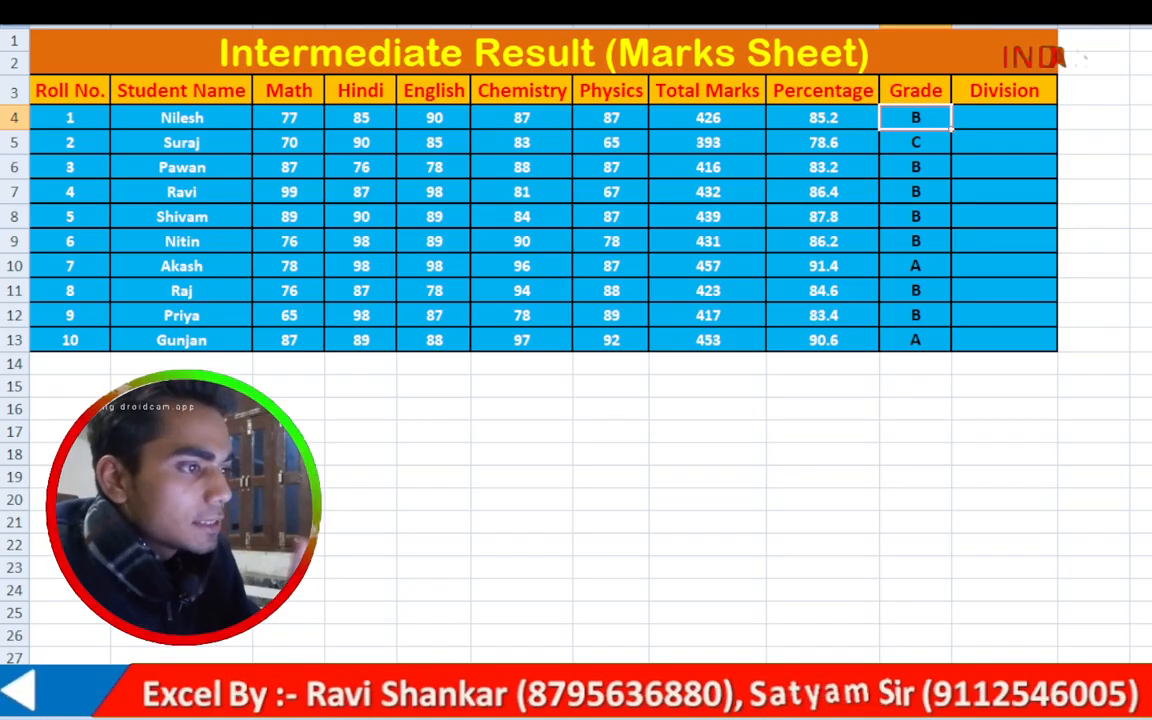
{"action": "left_click", "coordinate": [908, 142]}
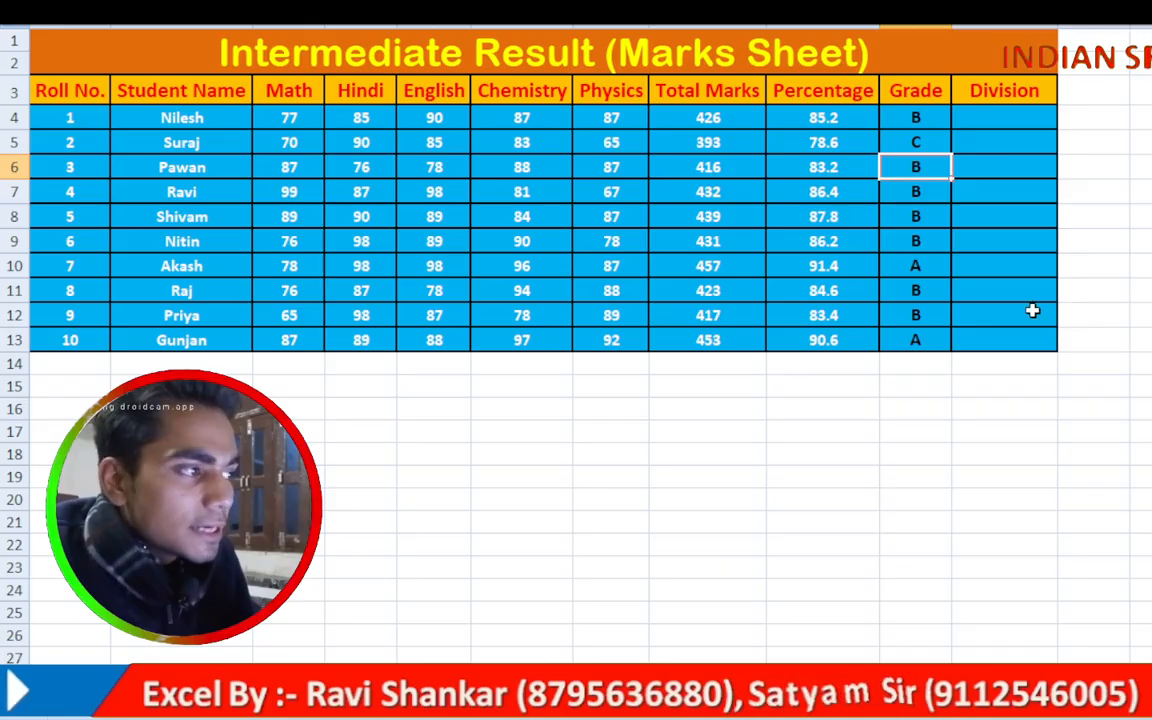
{"action": "left_click", "coordinate": [825, 338]}
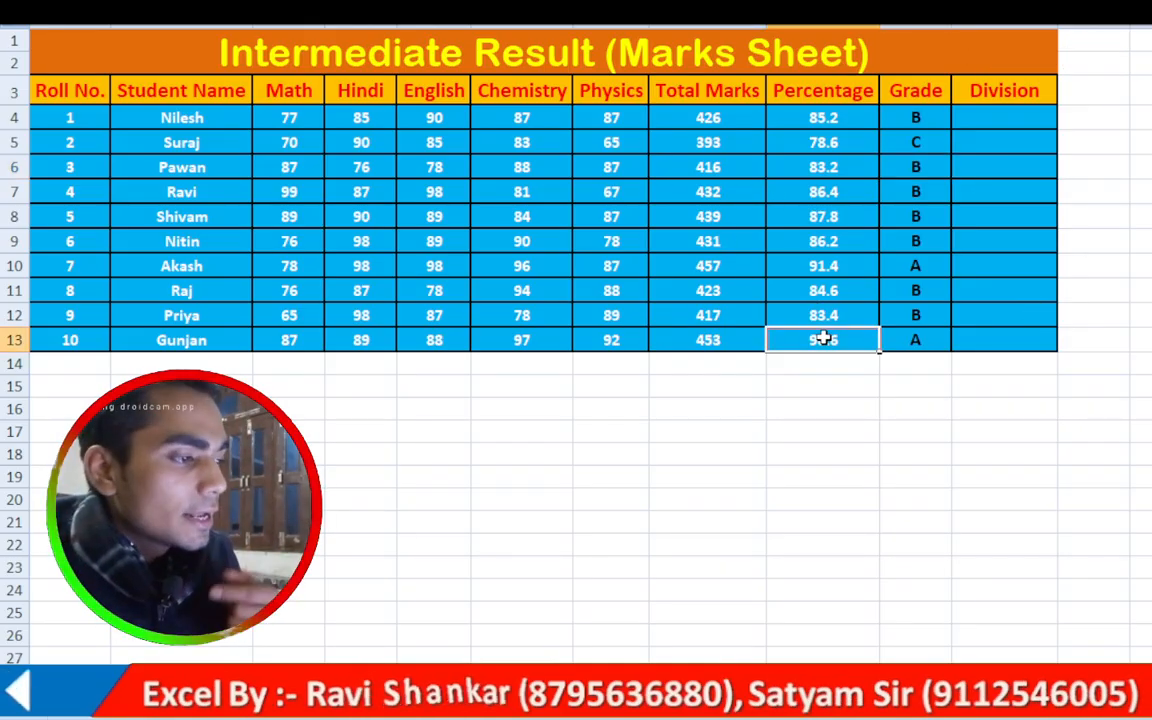
{"action": "key", "text": "F2"}
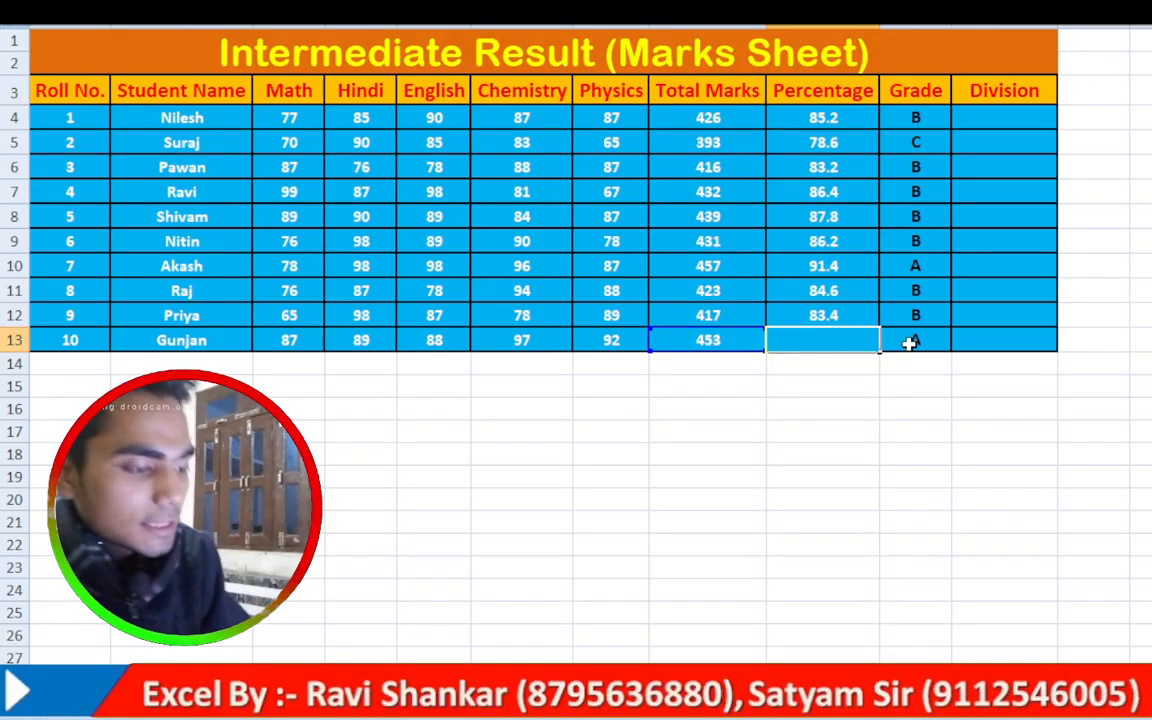
{"action": "type", "text": "55"}
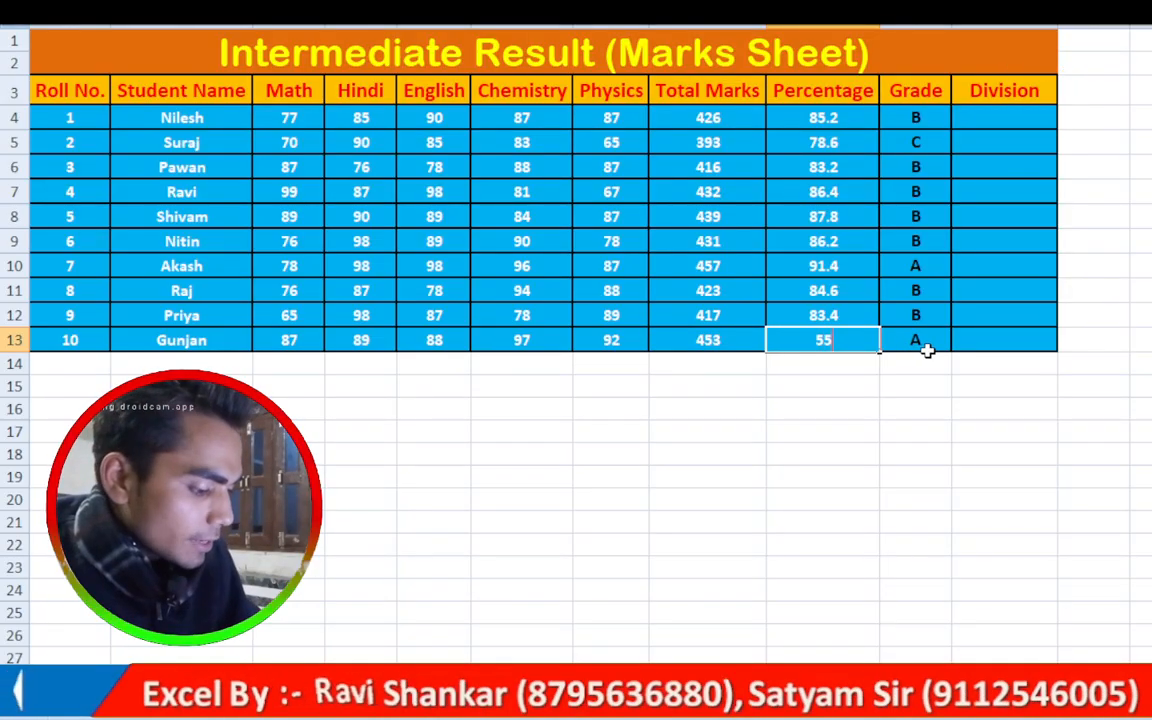
{"action": "key", "text": "Return"}
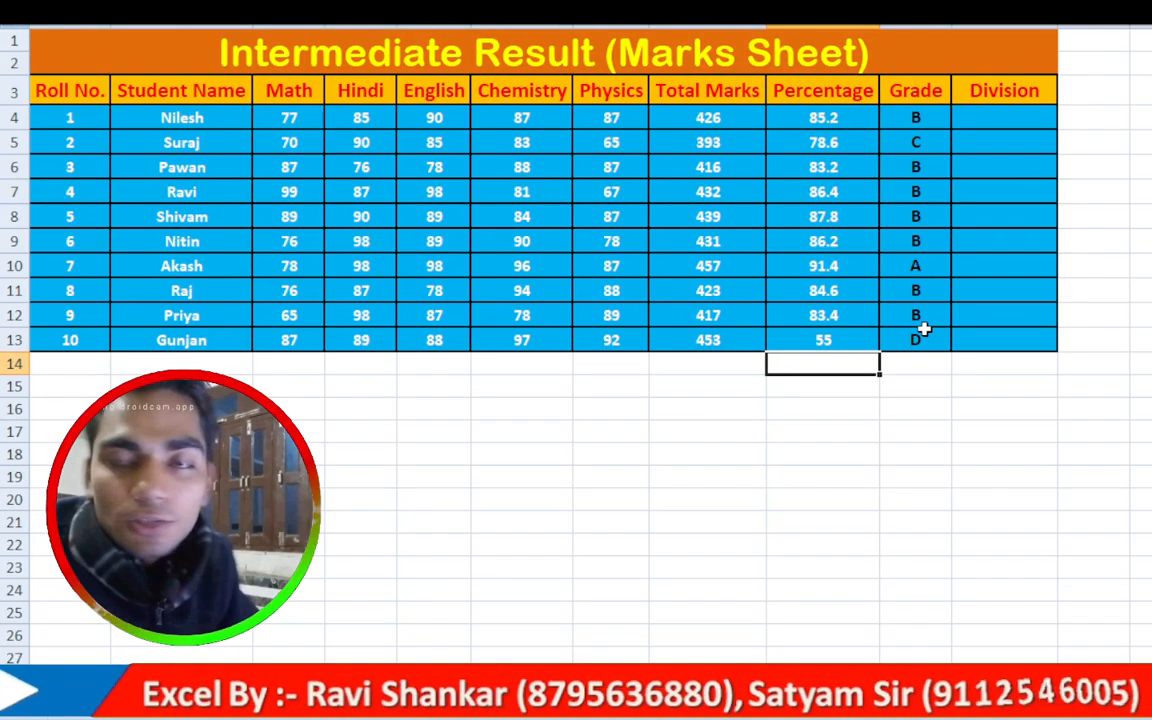
- Change the percentage in I13 to 70 and check the grade formula's result in J13
{"action": "left_click", "coordinate": [855, 338]}
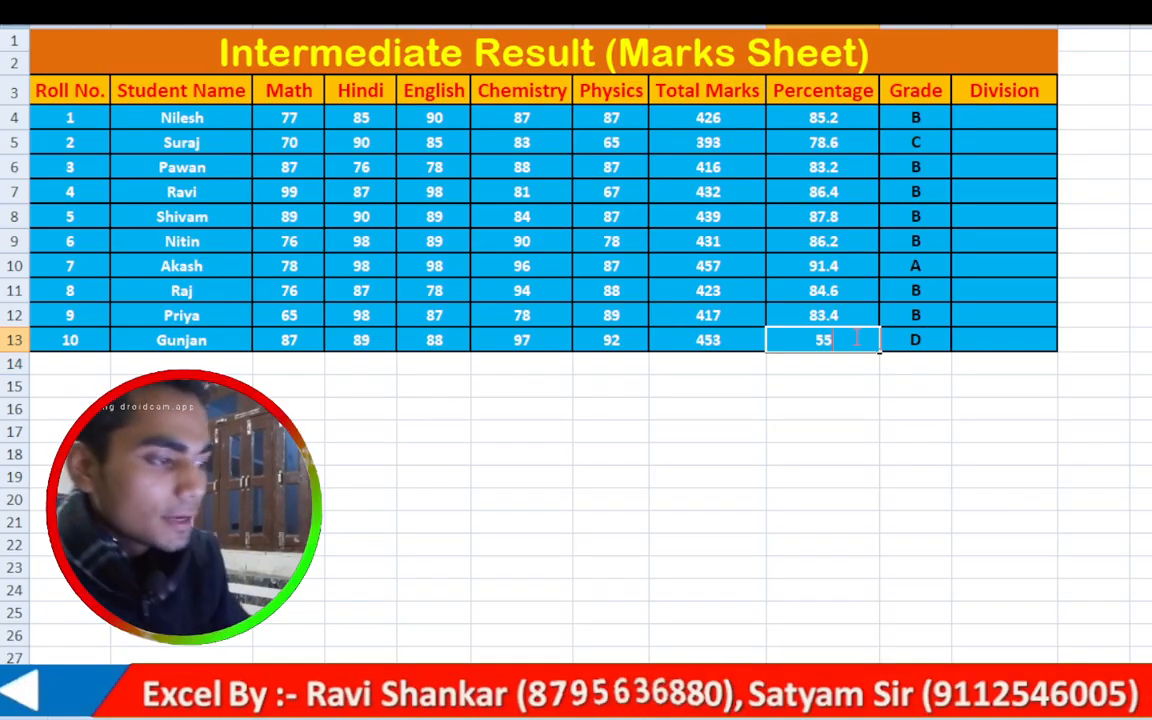
{"action": "key", "text": "BackSpace"}
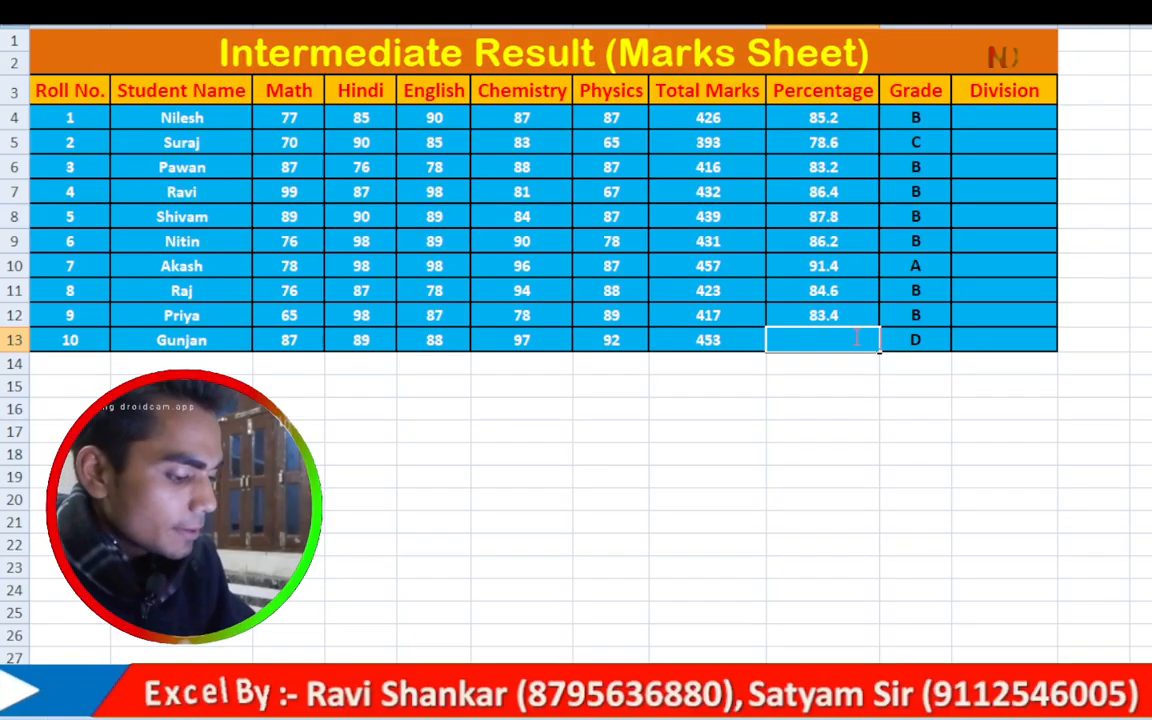
{"action": "type", "text": "7"}
{"action": "key", "text": "BackSpace"}
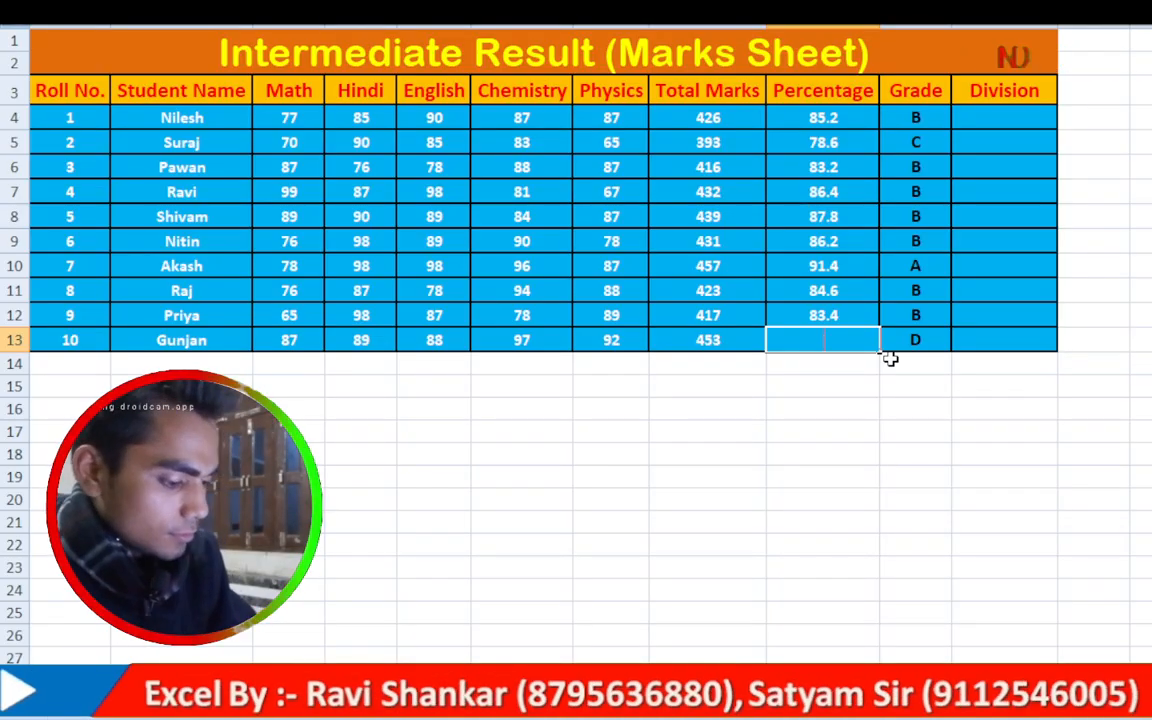
{"action": "type", "text": "70"}
{"action": "key", "text": "Return"}
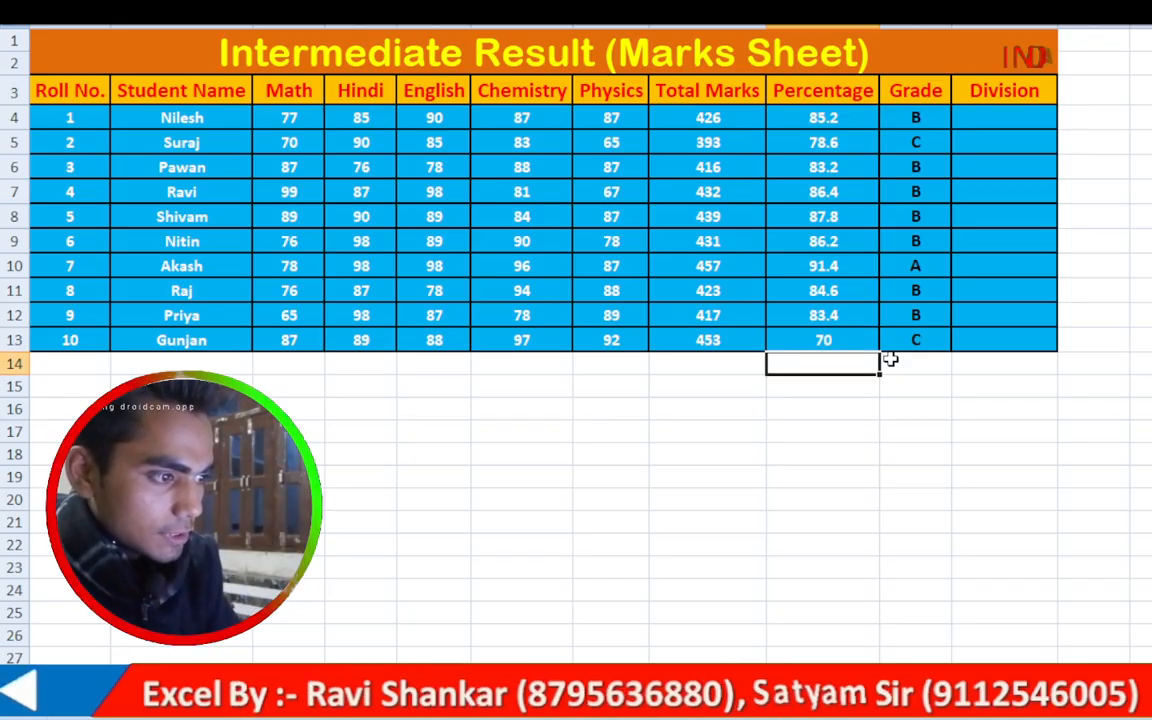
{"action": "left_click", "coordinate": [845, 337]}
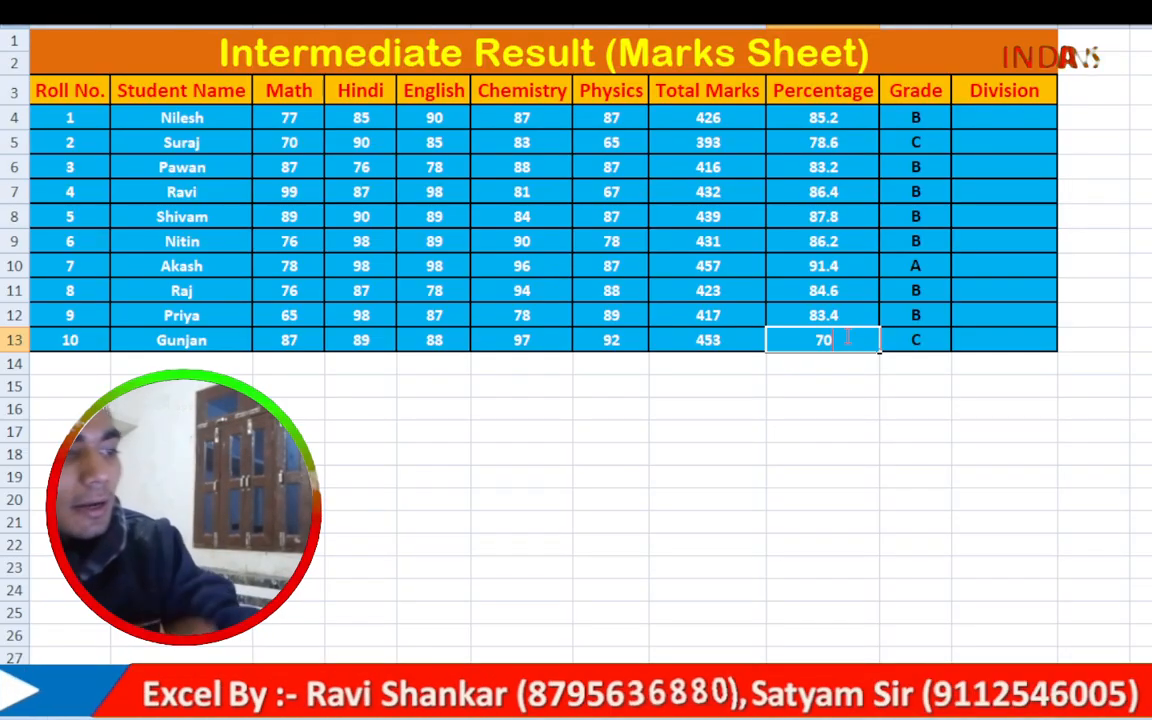
{"action": "left_click", "coordinate": [920, 340]}
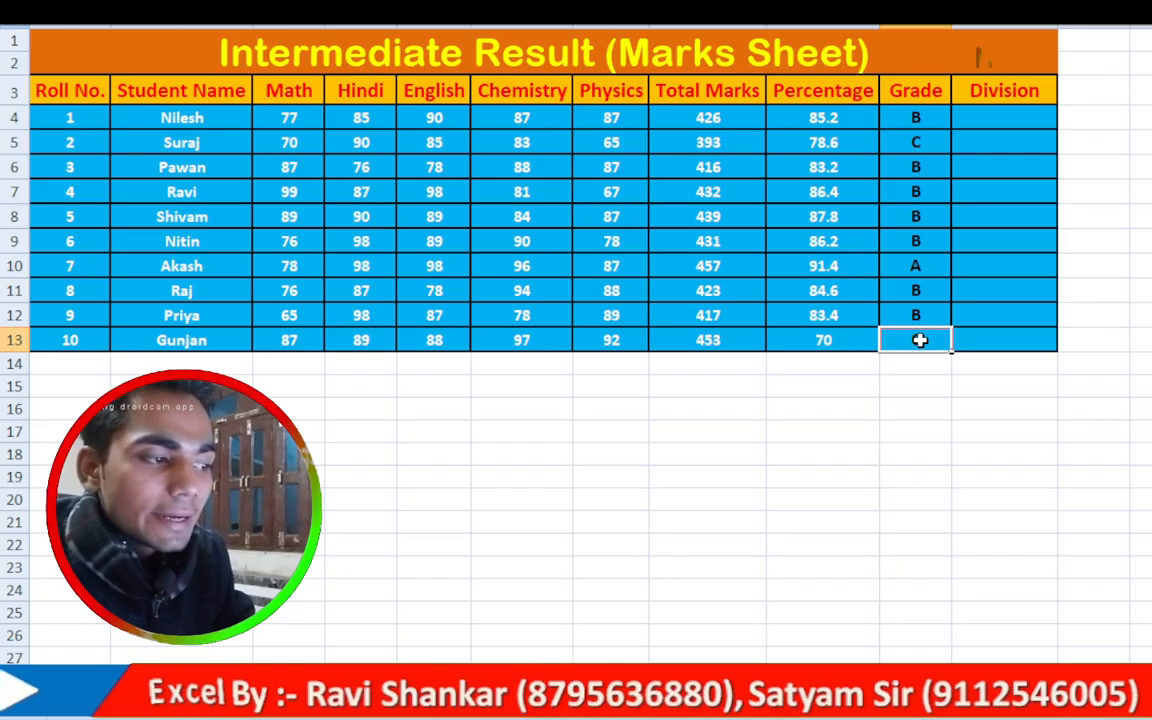
{"action": "left_click", "coordinate": [869, 368]}
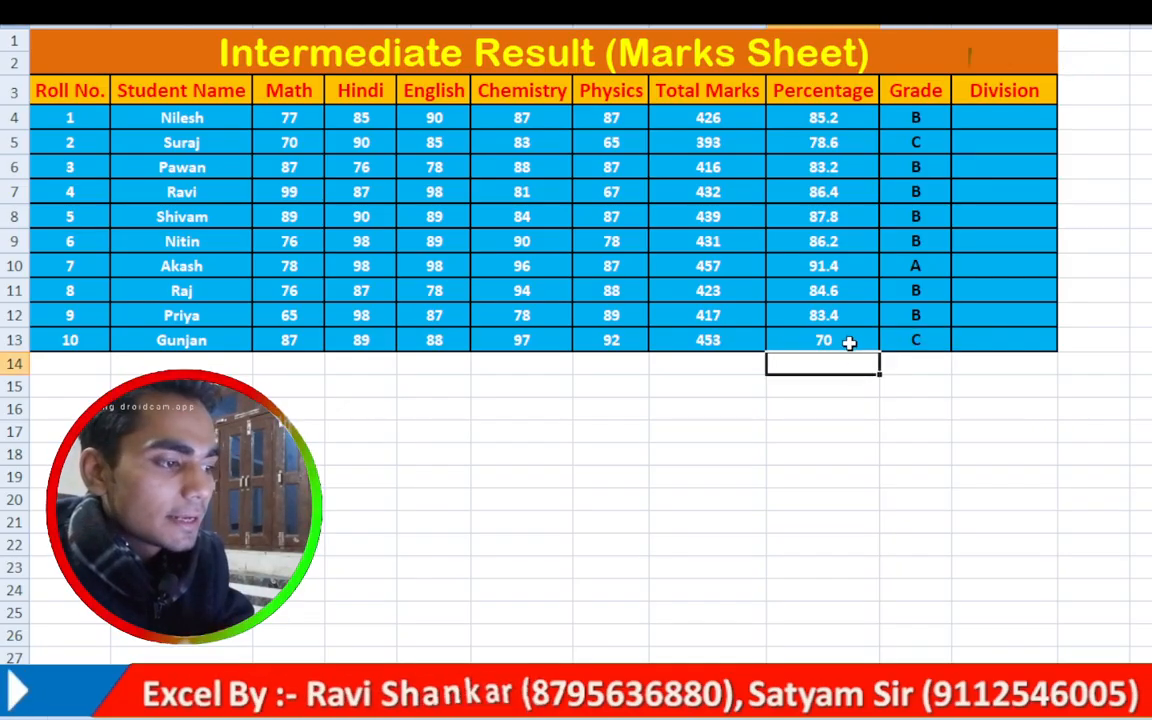
- Restore the percentage formula in I13 by filling it down from I12
{"action": "left_click", "coordinate": [849, 342]}
{"action": "left_click", "coordinate": [866, 320]}
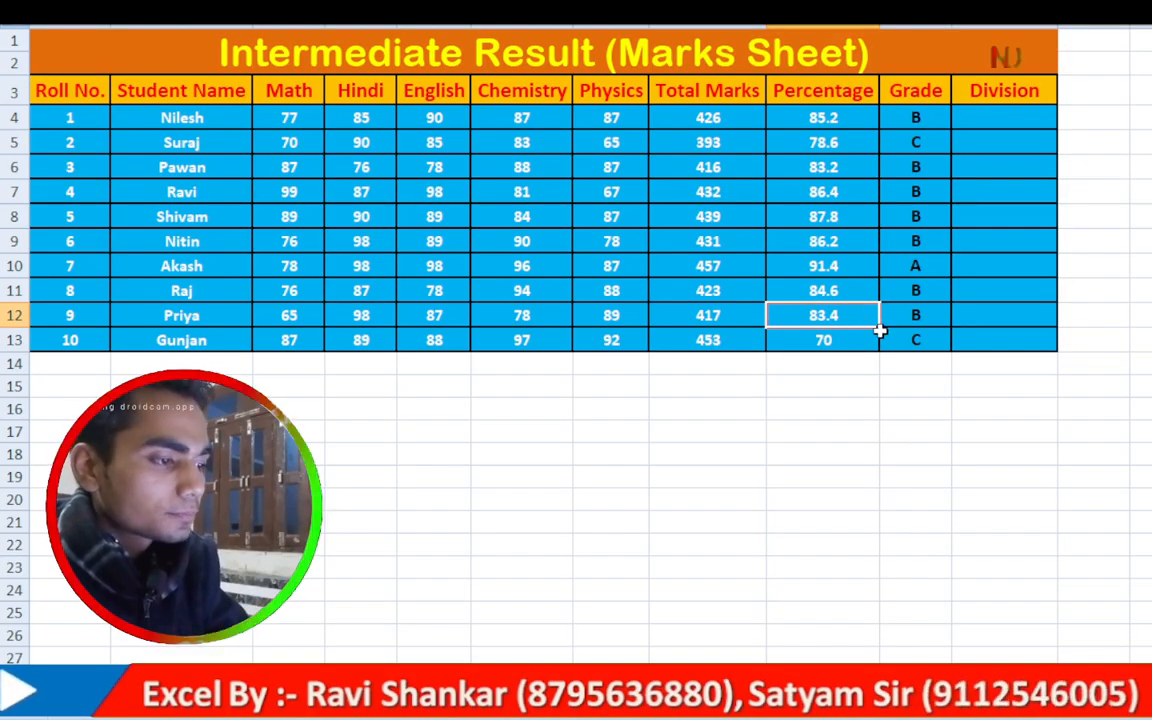
{"action": "left_click_drag", "start_coordinate": [879, 328], "coordinate": [877, 352]}
{"action": "left_click", "coordinate": [861, 390]}
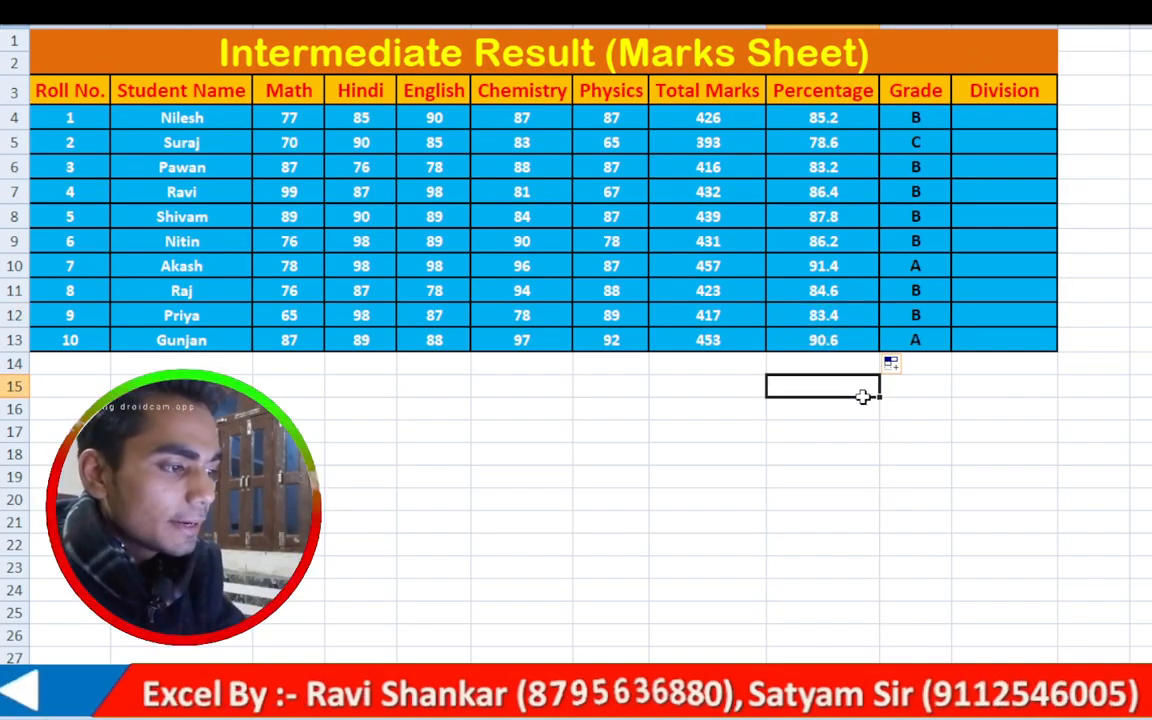
- Start an IF formula in the first Division cell, K4, with the condition I4>=85
{"action": "left_click", "coordinate": [1033, 125]}
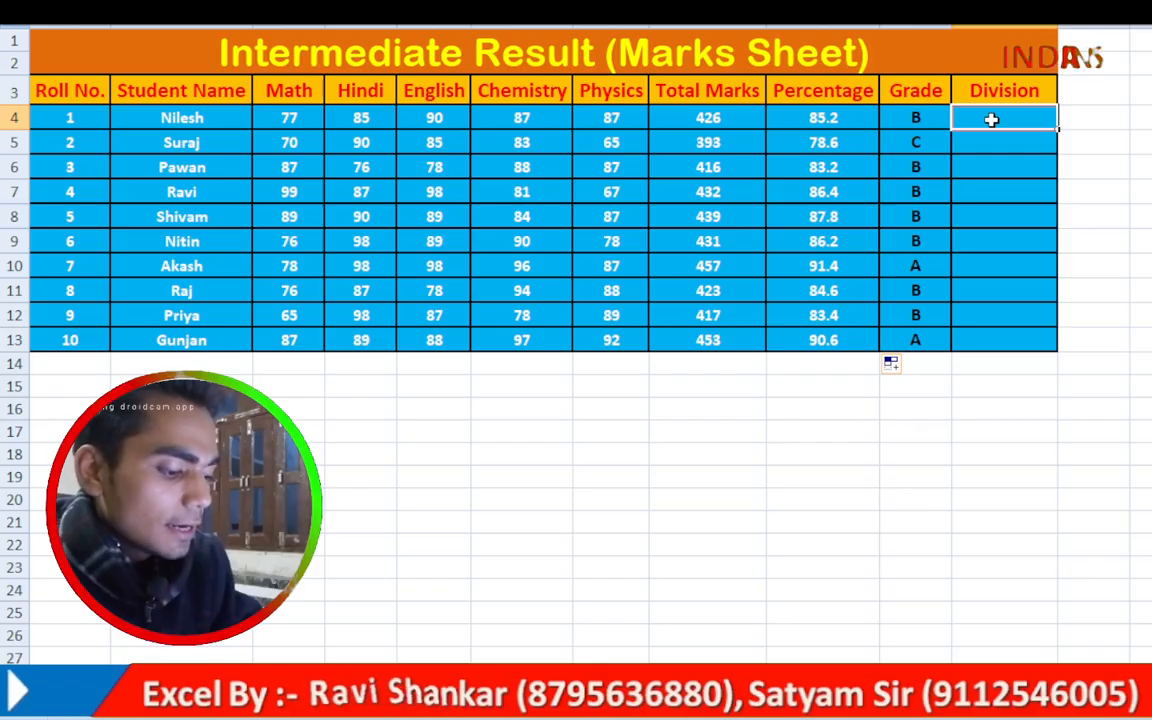
{"action": "type", "text": "="}
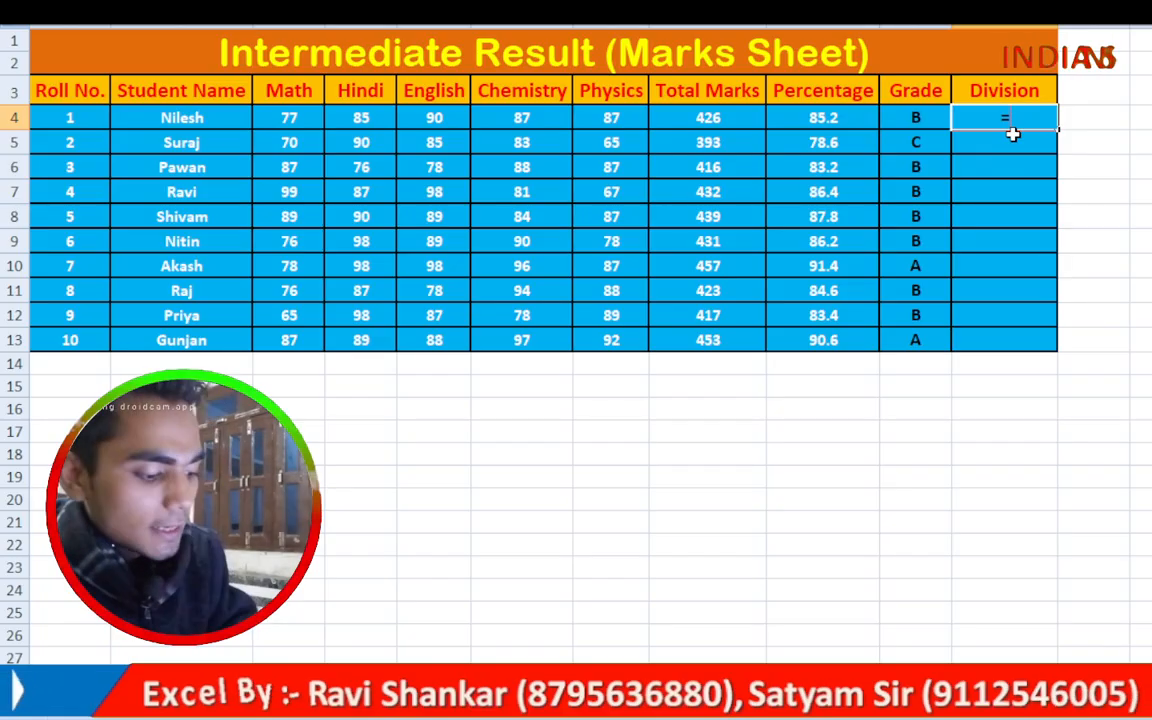
{"action": "type", "text": "if"}
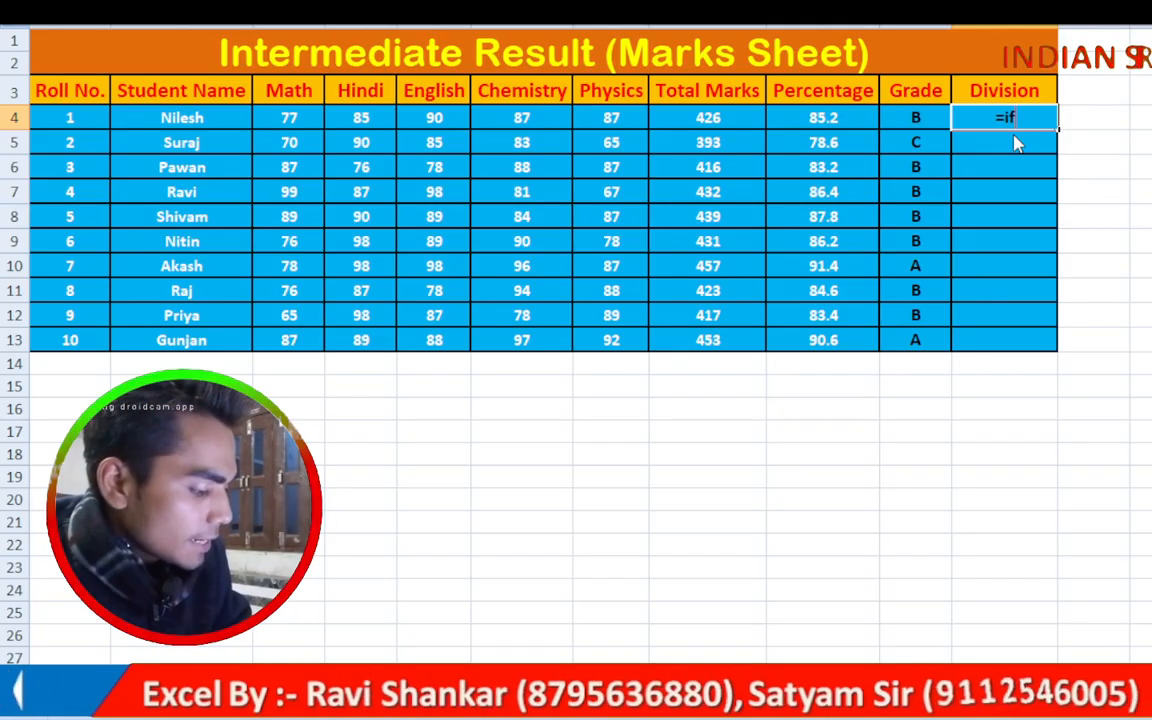
{"action": "key", "text": "Tab"}
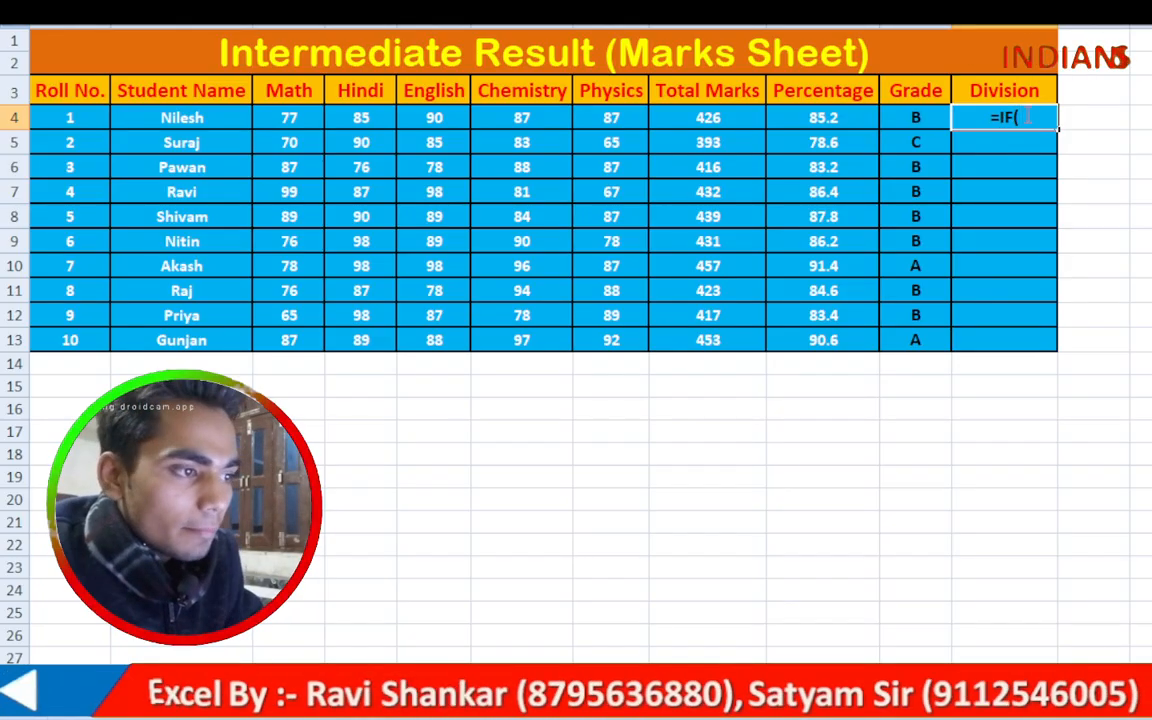
{"action": "left_click", "coordinate": [840, 117]}
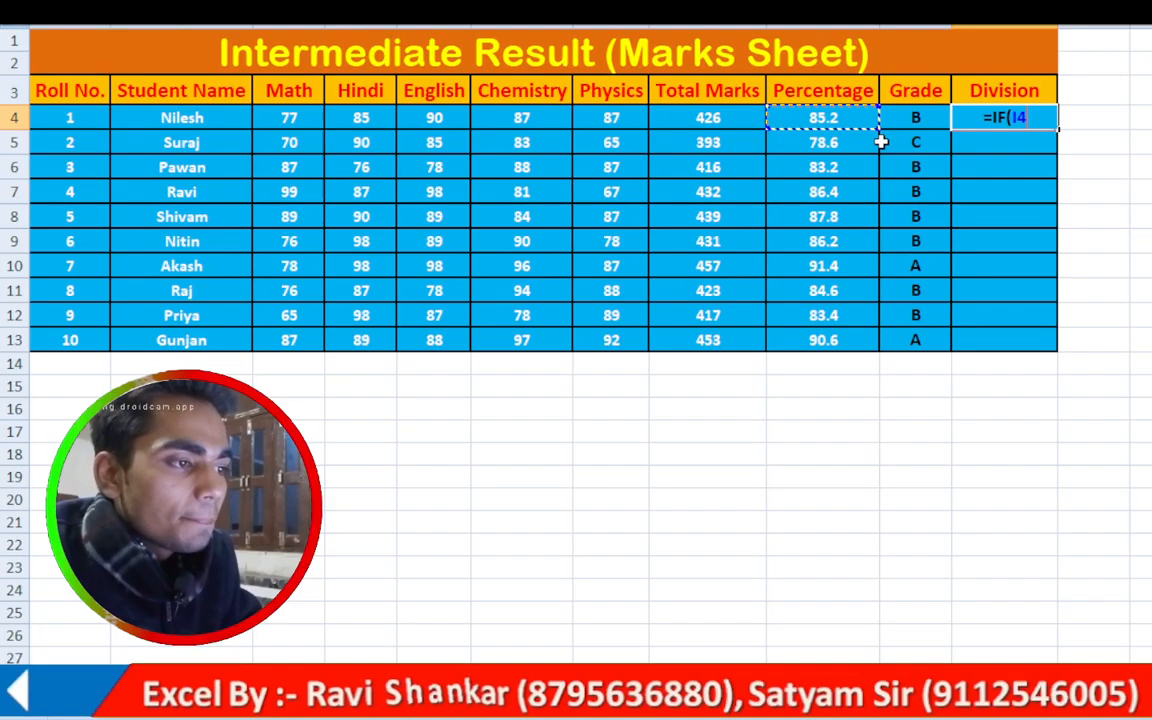
{"action": "type", "text": "="}
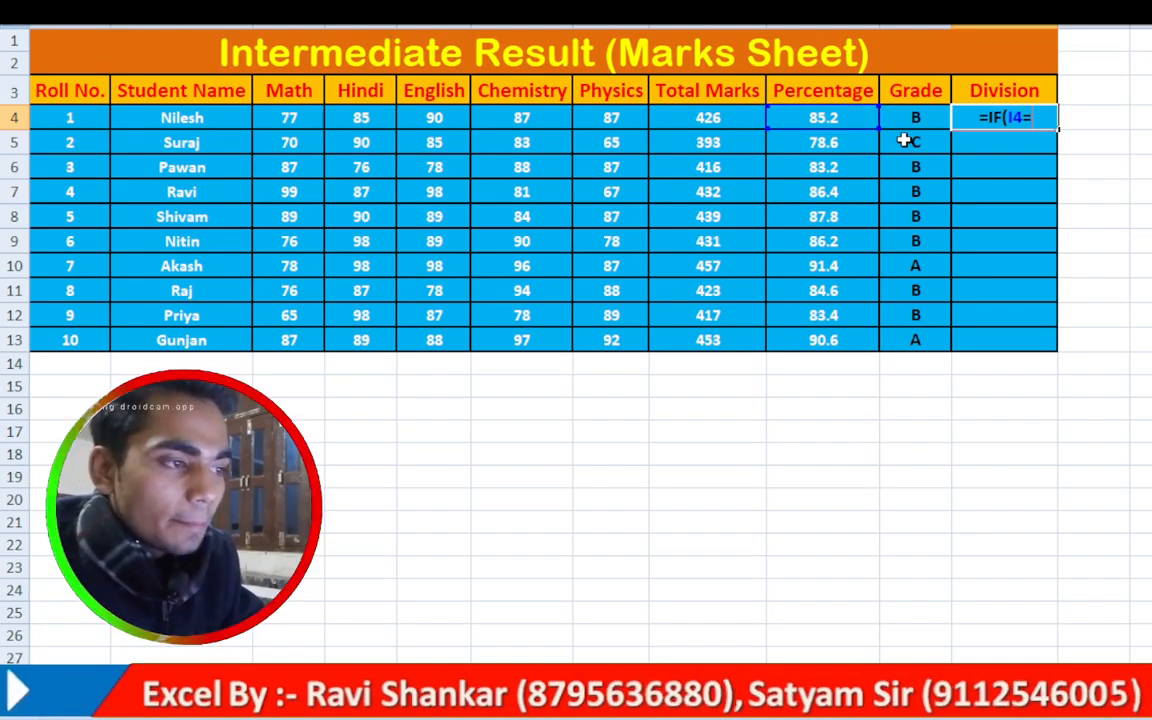
{"action": "type", "text": ">"}
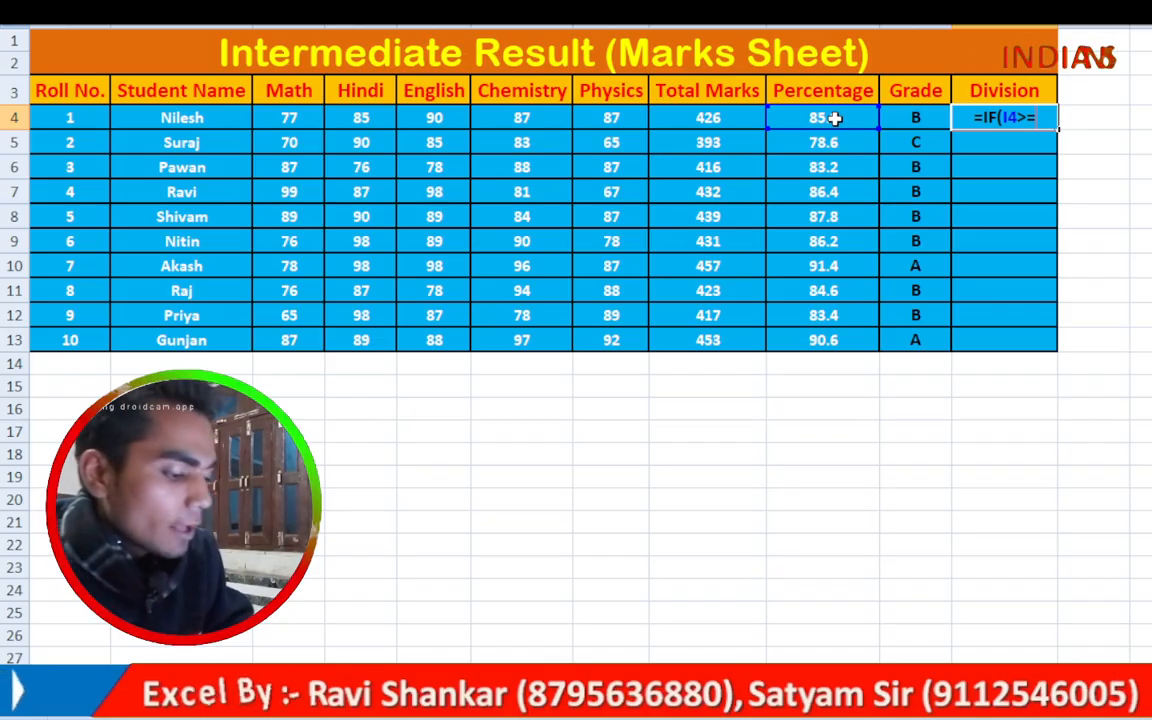
{"action": "type", "text": "85"}
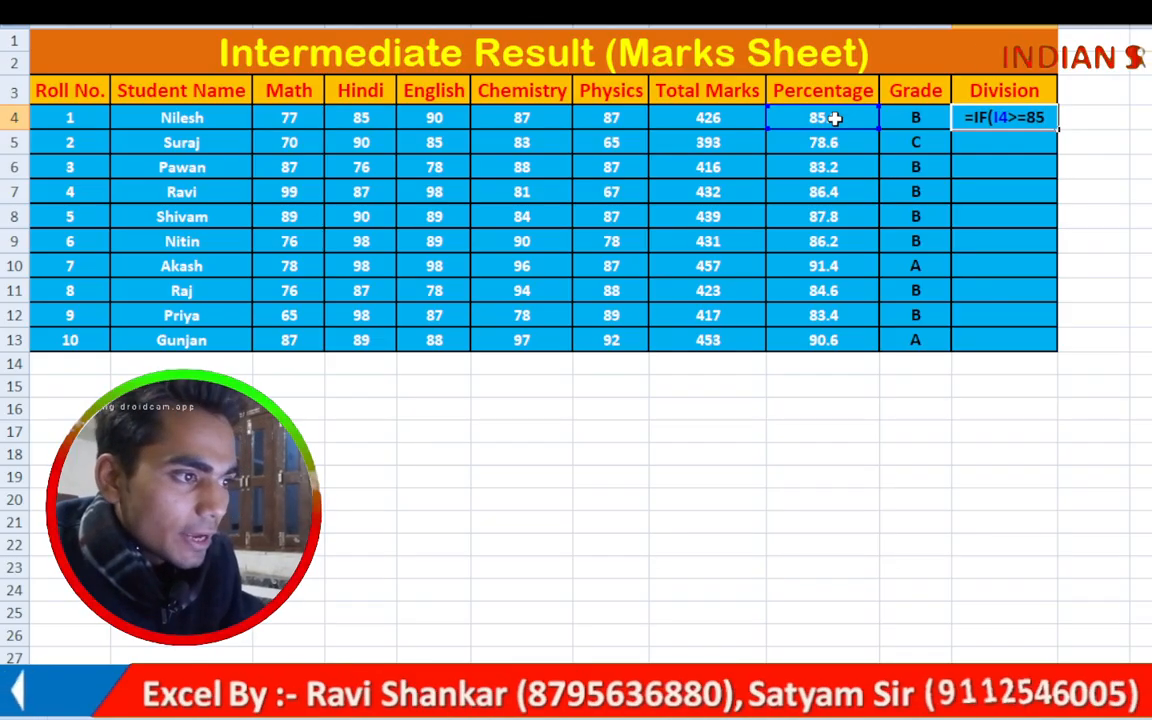
- Add "First Div." as the true result of the IF formula in K4
{"action": "type", "text": ","}
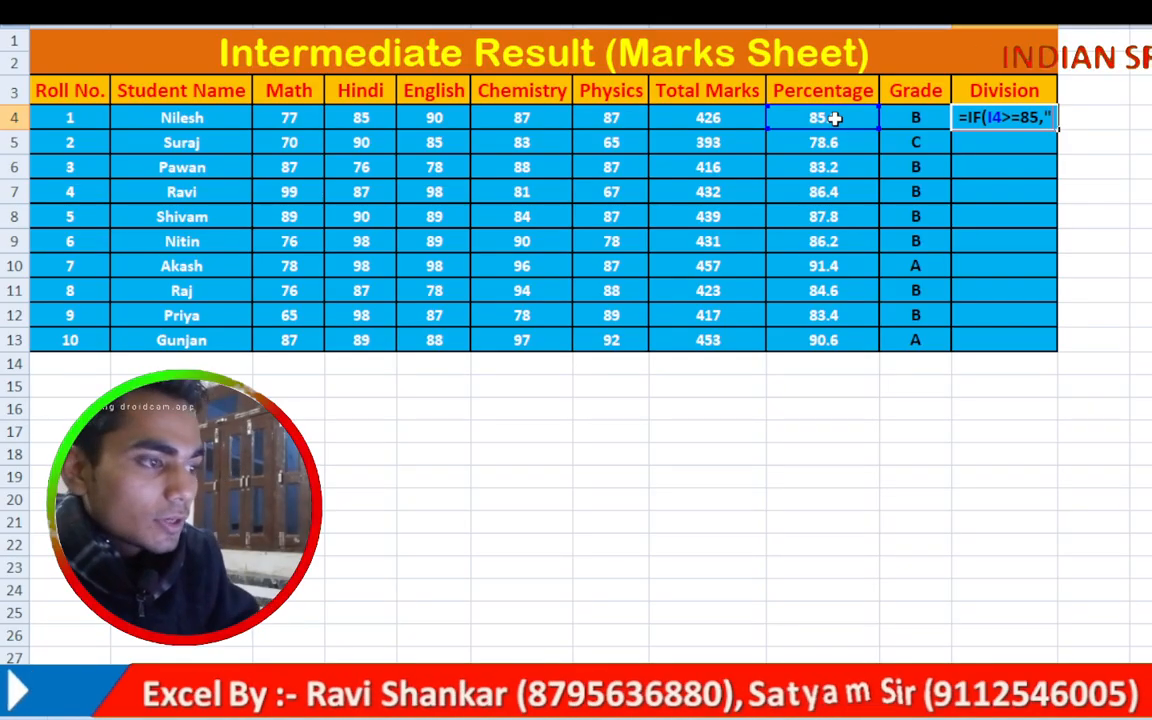
{"action": "type", "text": "\"Fist"}
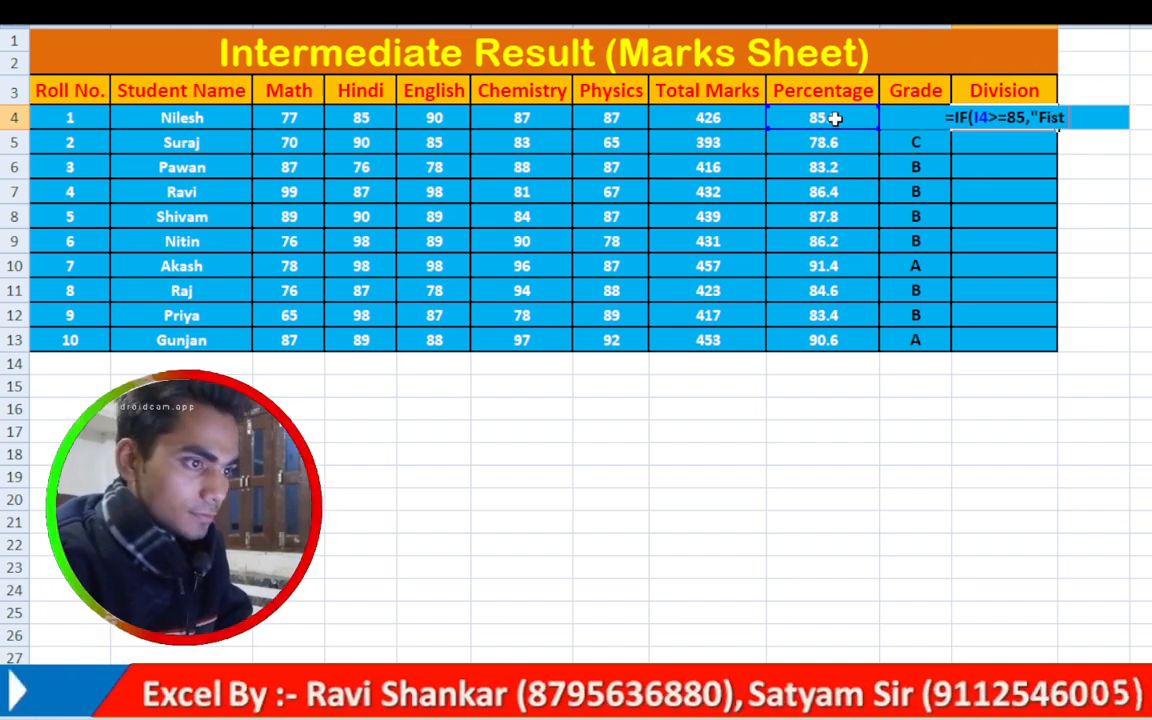
{"action": "key", "text": "BackSpace"}
{"action": "key", "text": "BackSpace"}
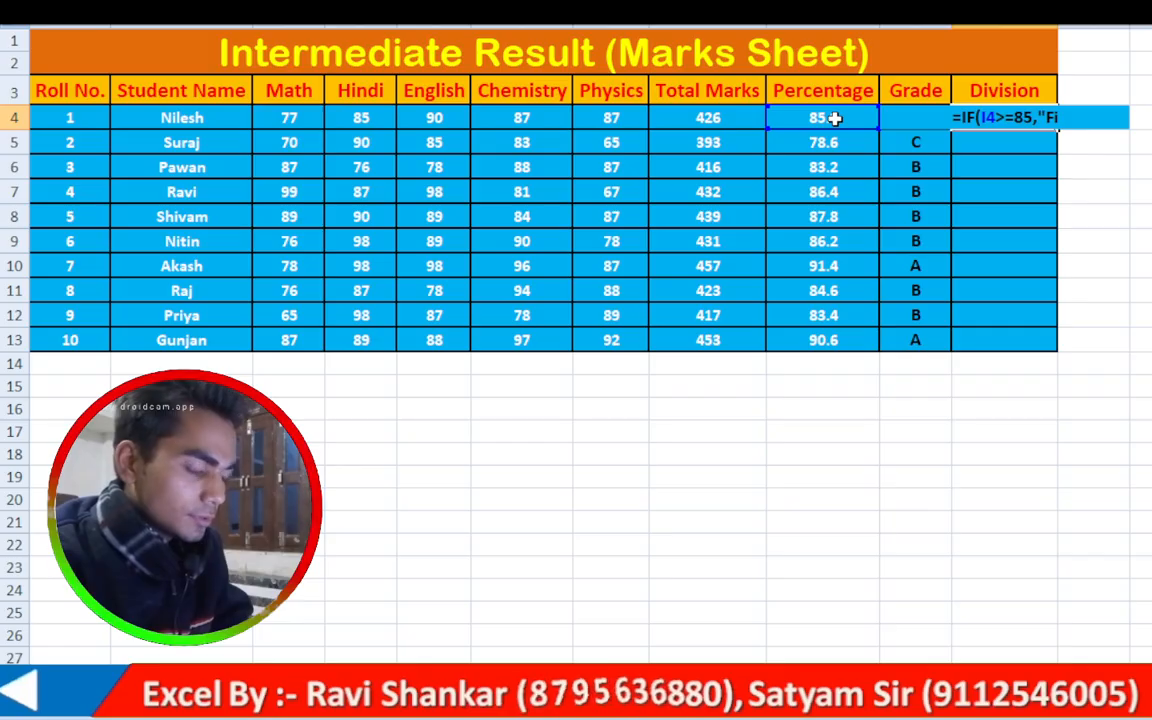
{"action": "type", "text": "rst"}
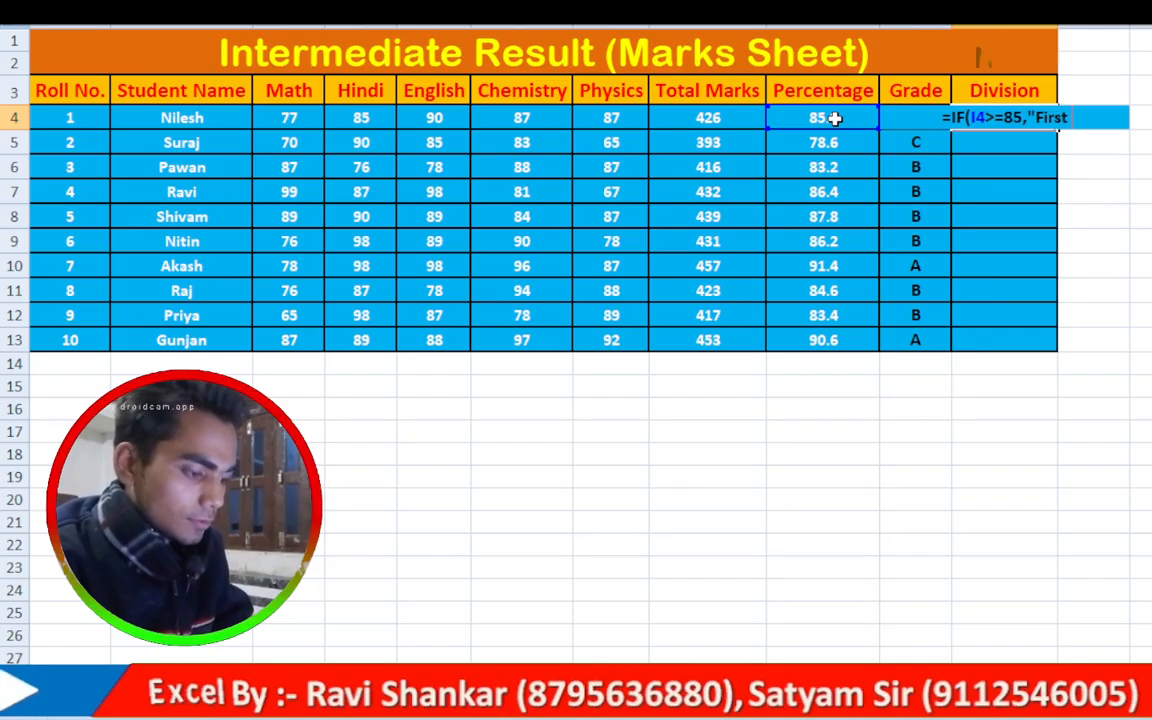
{"action": "type", "text": " Divi"}
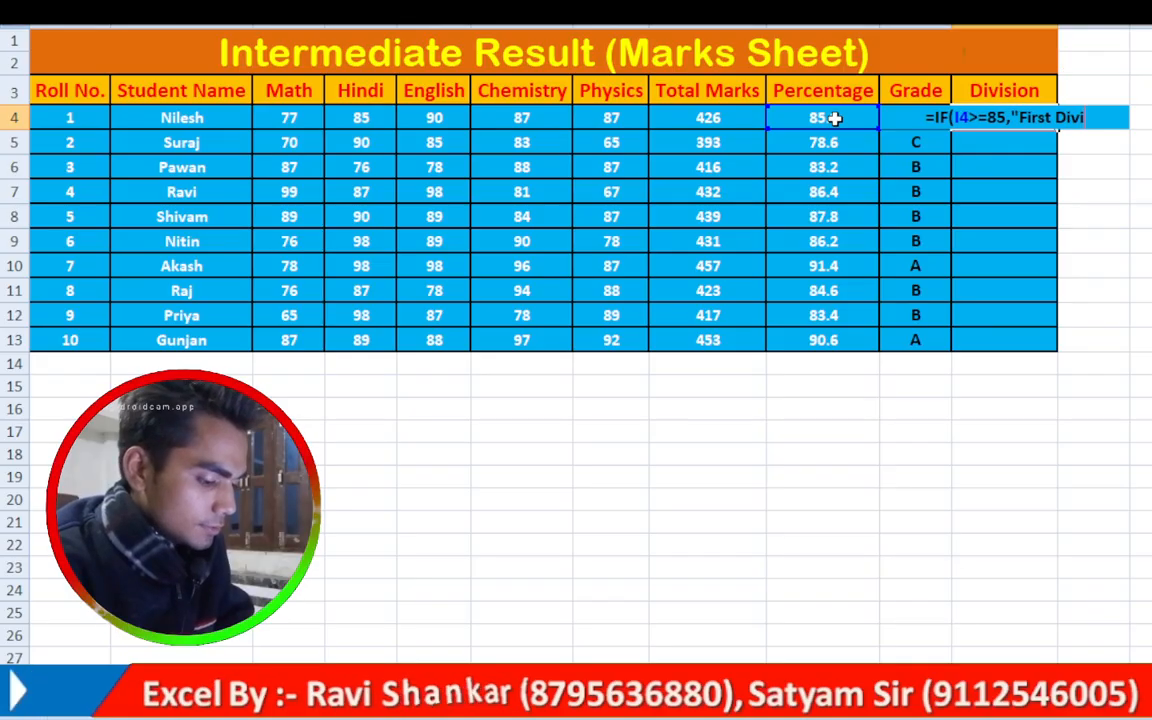
{"action": "key", "text": "BackSpace"}
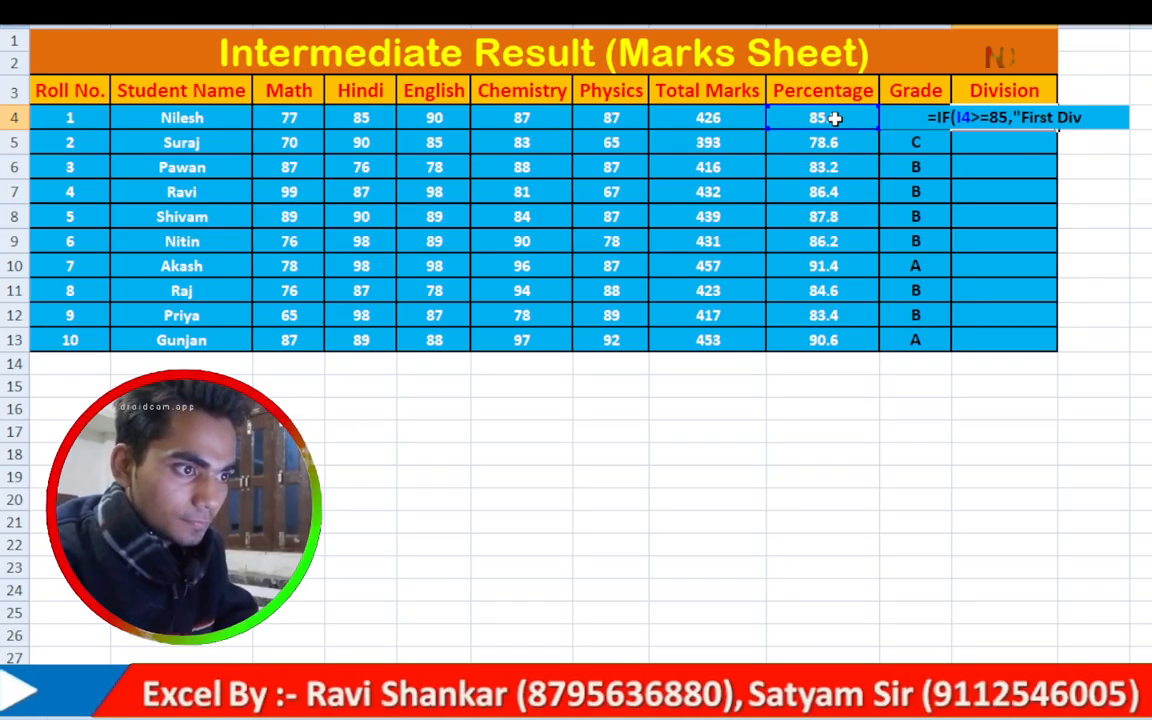
{"action": "type", "text": ".\""}
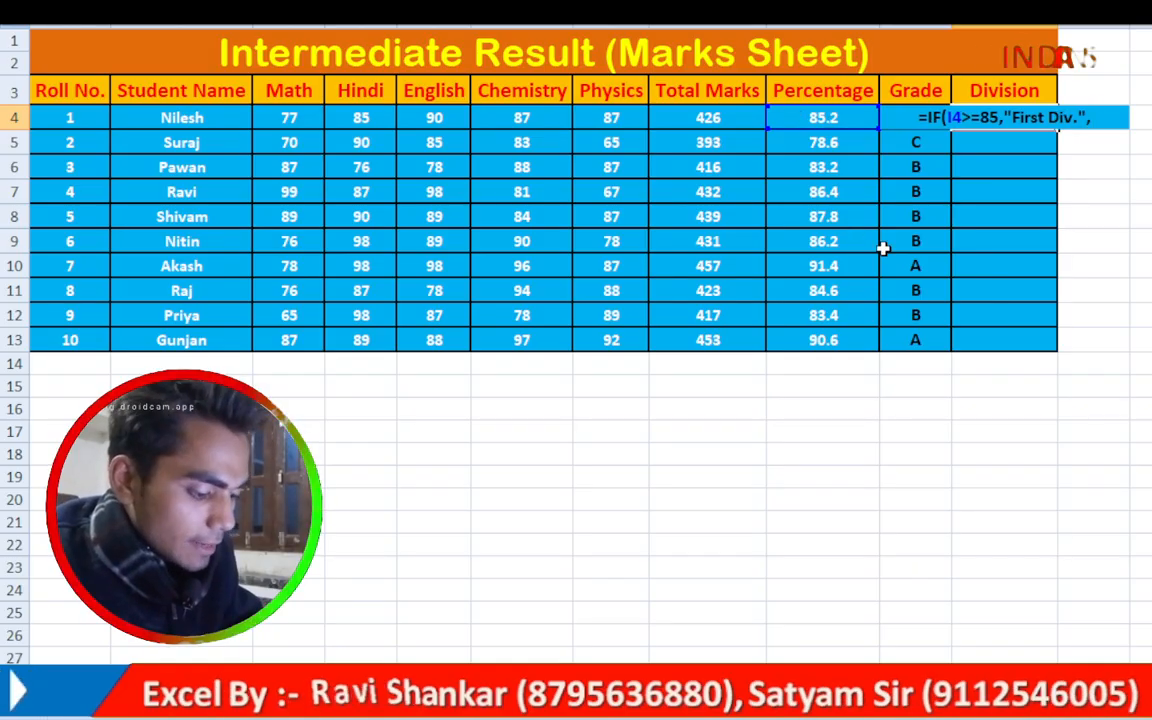
{"action": "type", "text": ","}
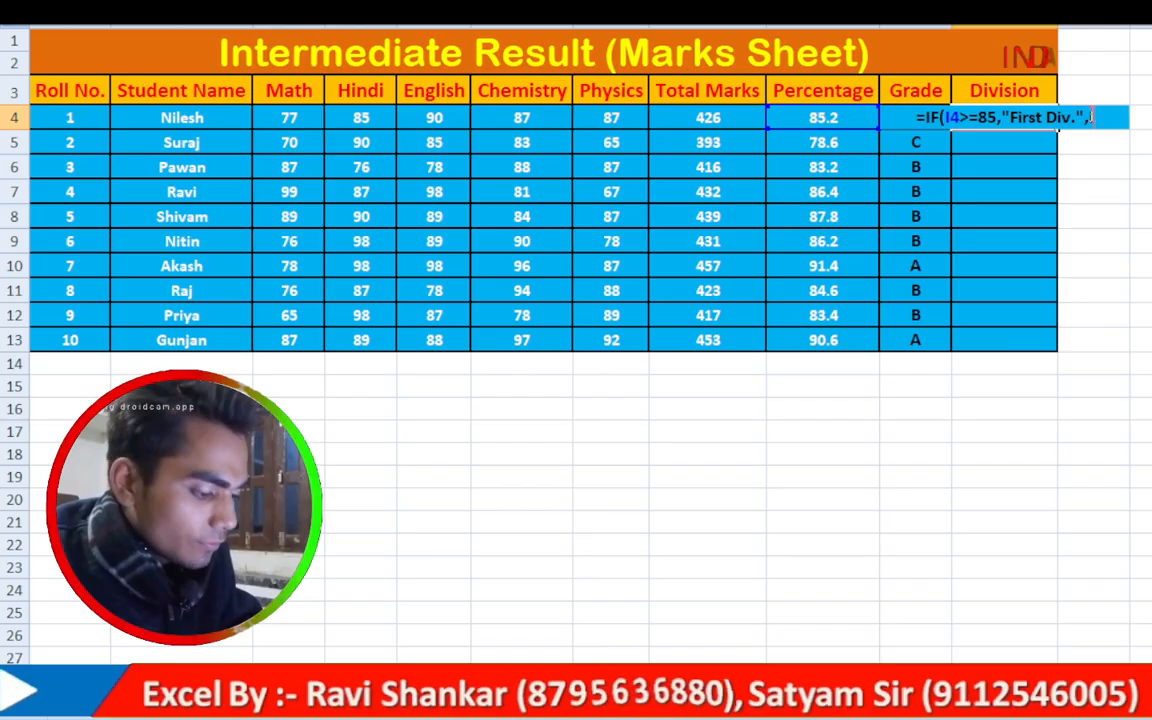
- Nest a second IF in the K4 Division formula with the condition I4>=65
{"action": "type", "text": "IF"}
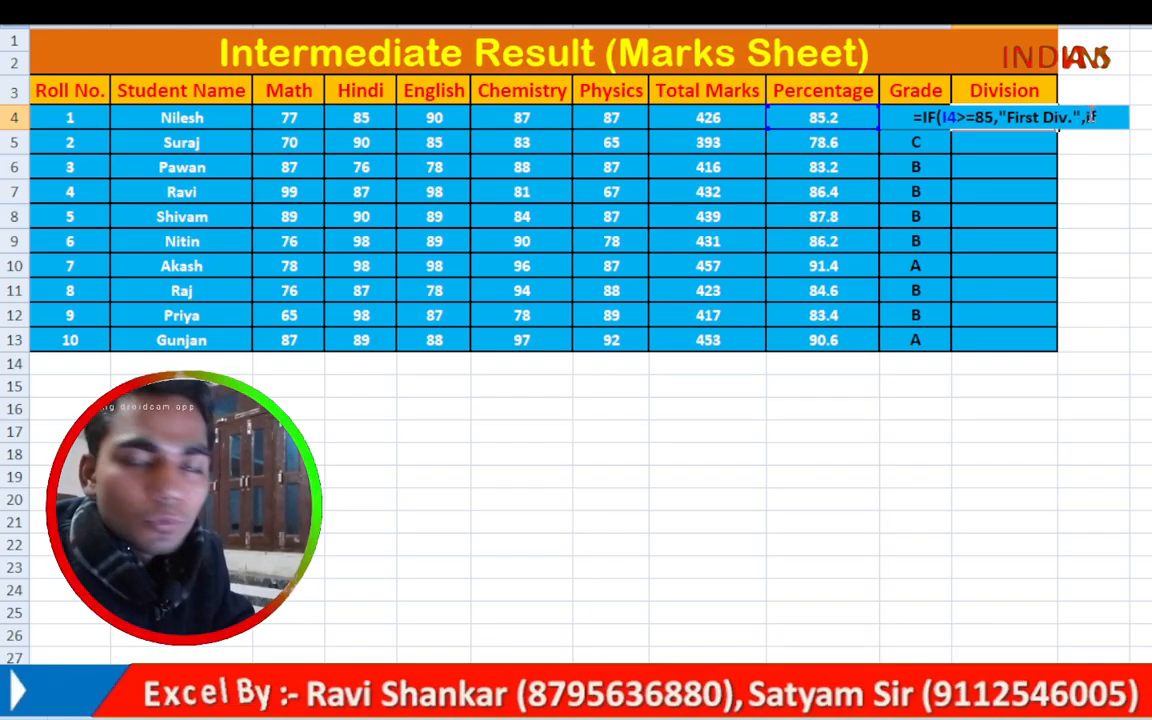
{"action": "type", "text": "("}
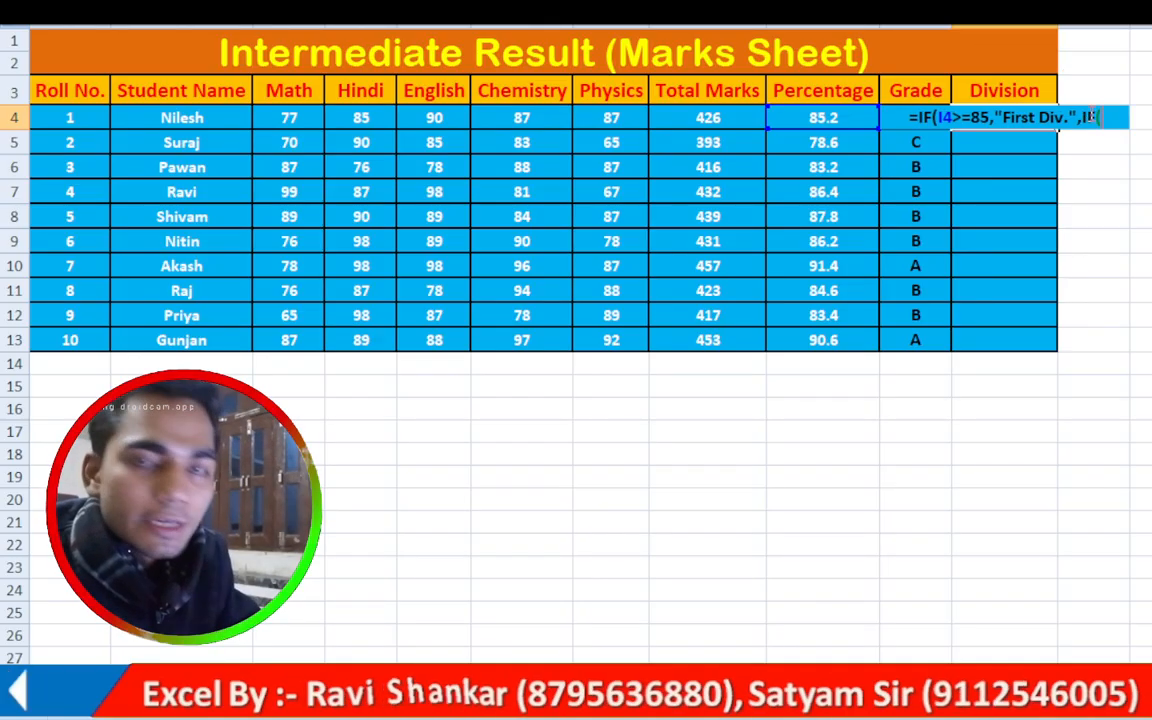
{"action": "left_click", "coordinate": [817, 118]}
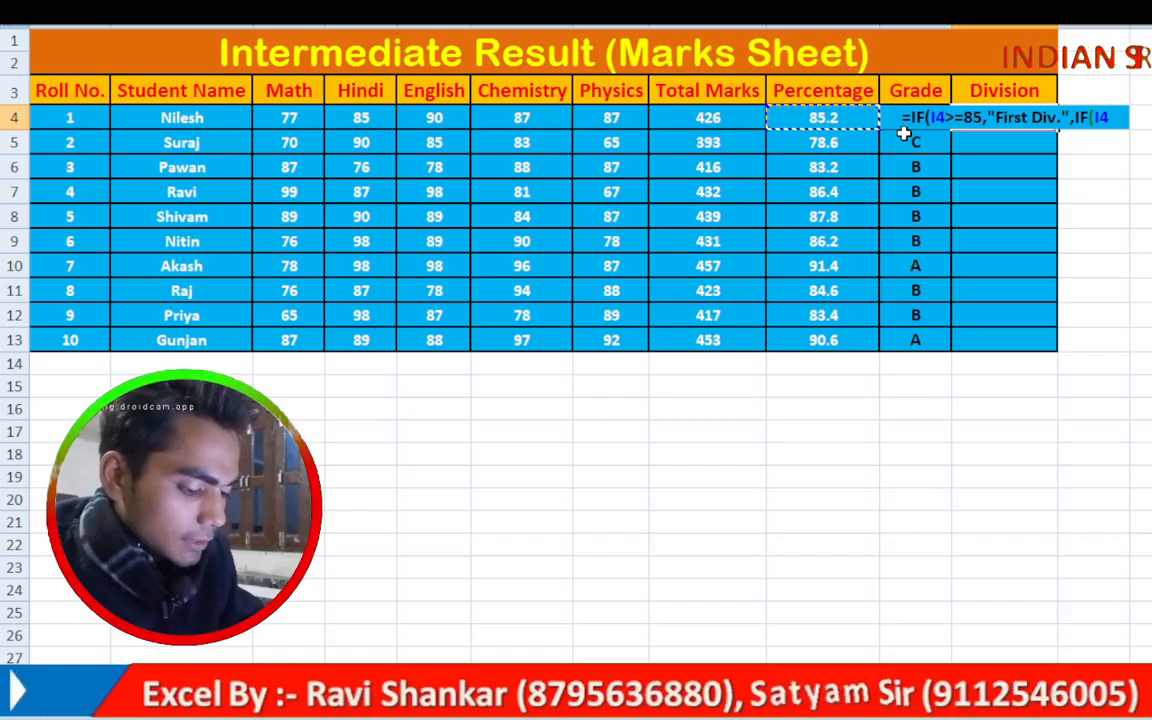
{"action": "type", "text": ">="}
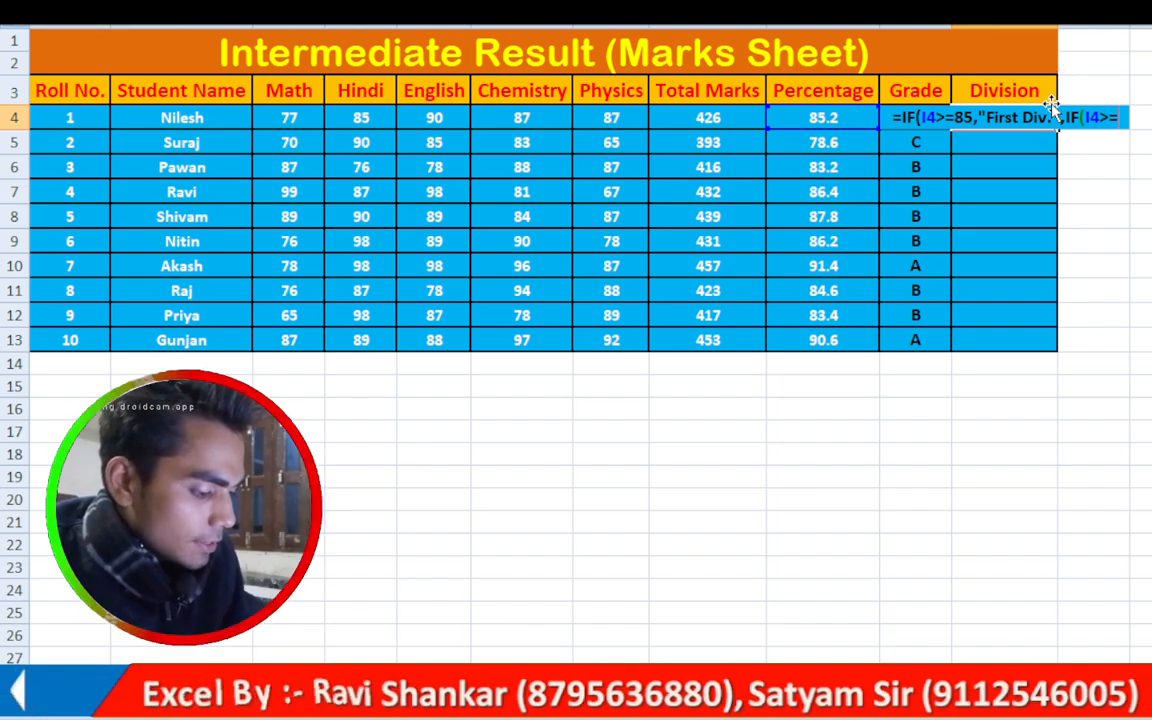
{"action": "type", "text": "65"}
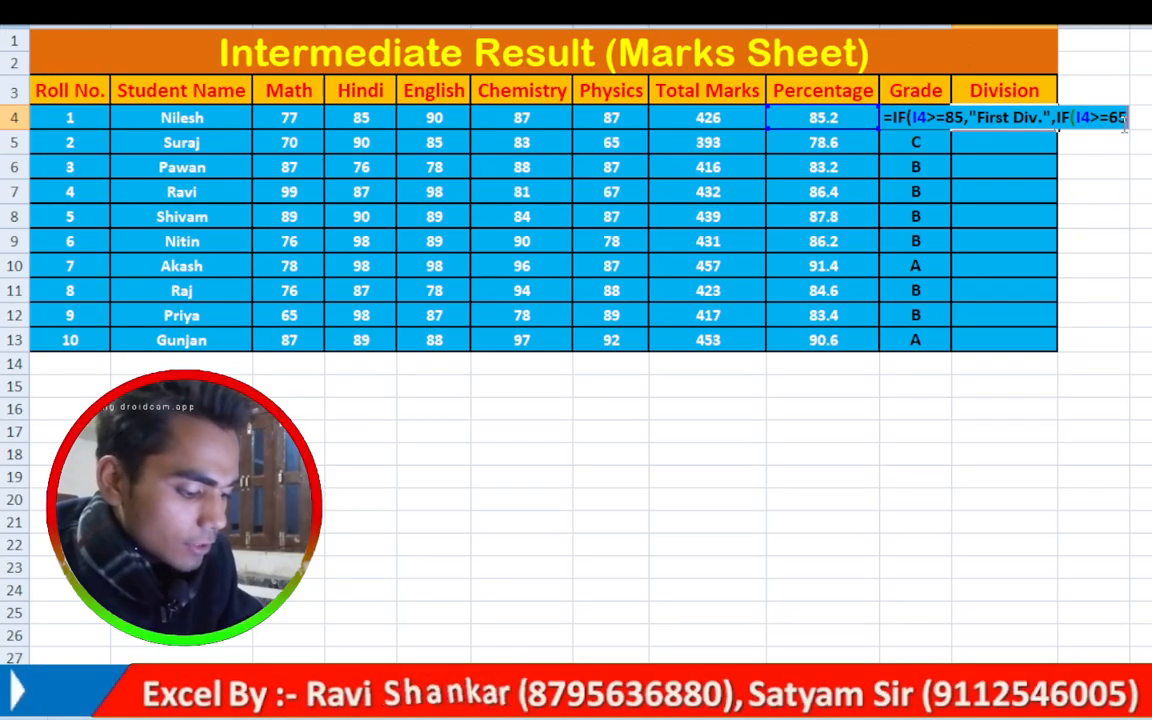
- Add "Second Div." as the true result of the nested IF in K4
{"action": "type", "text": ",\""}
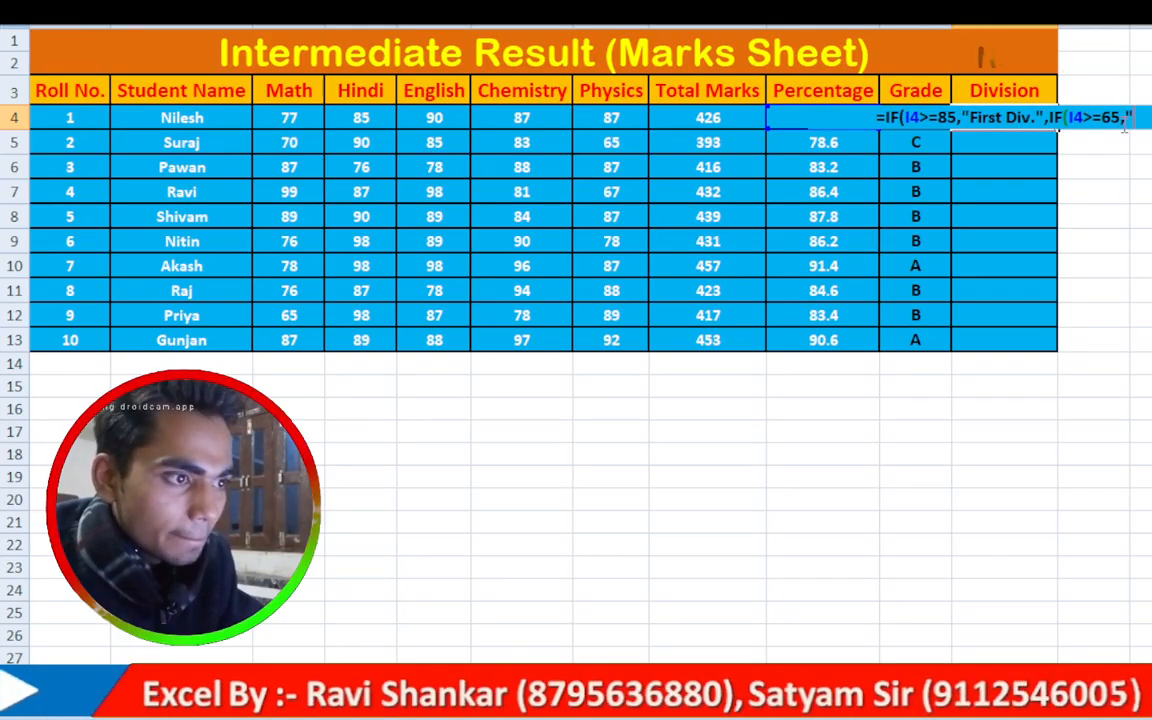
{"action": "type", "text": "Sec"}
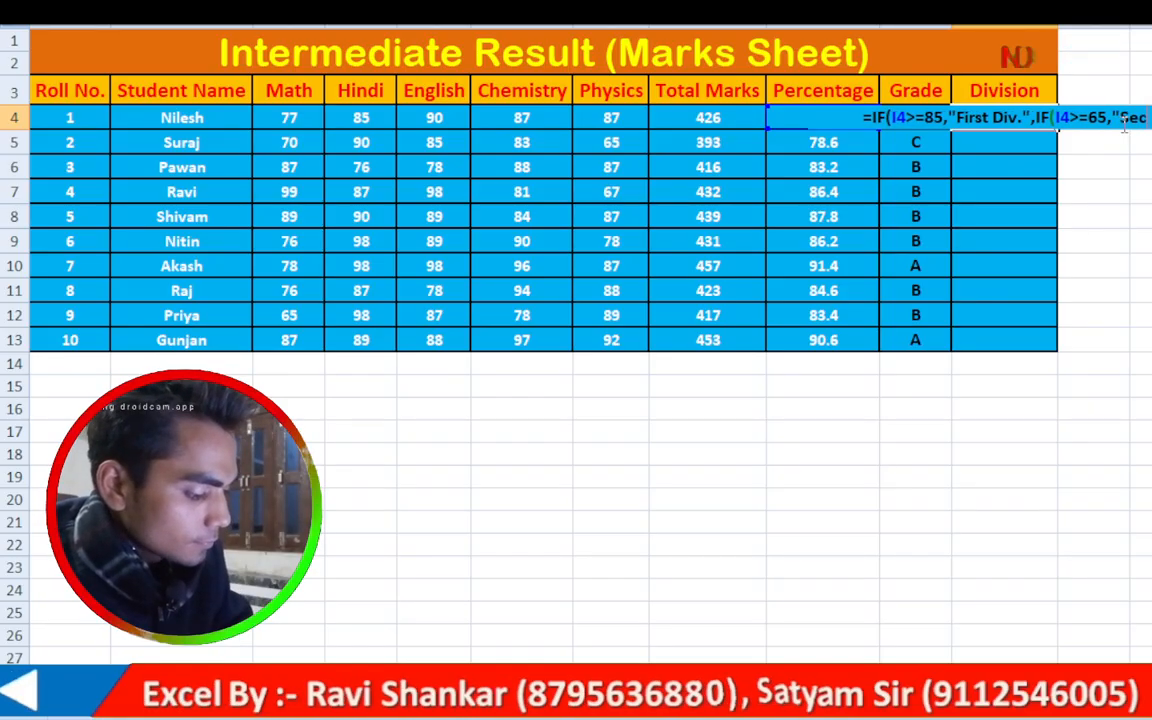
{"action": "type", "text": "on"}
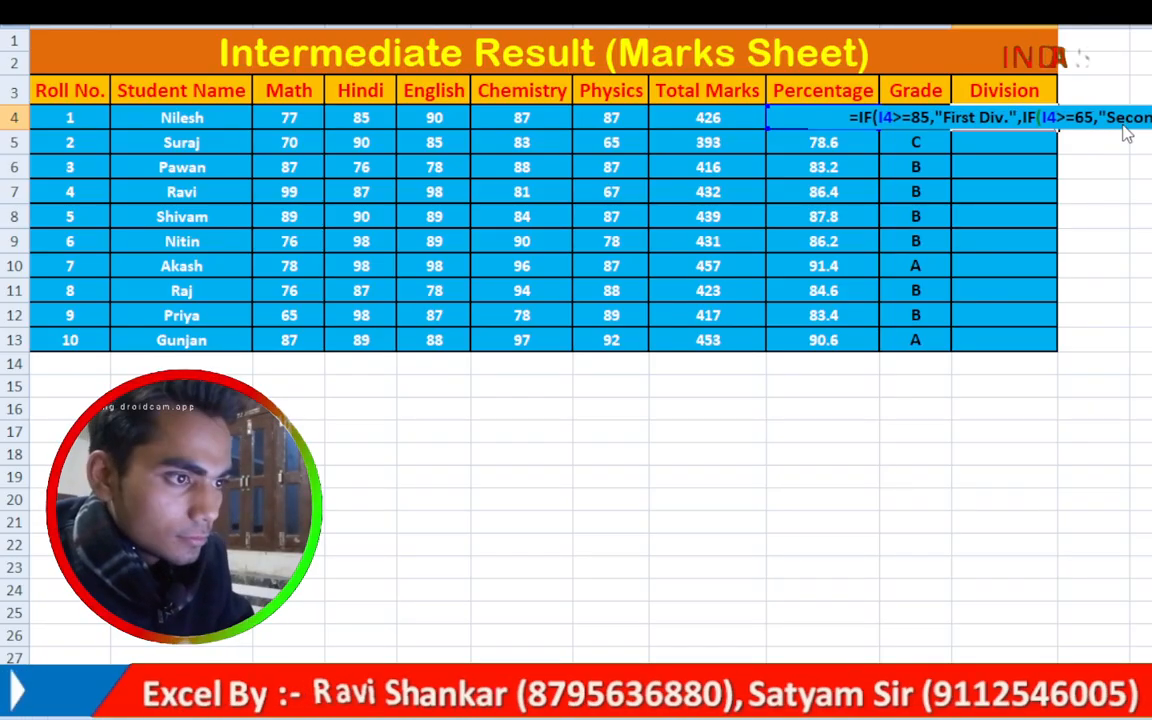
{"action": "type", "text": "d"}
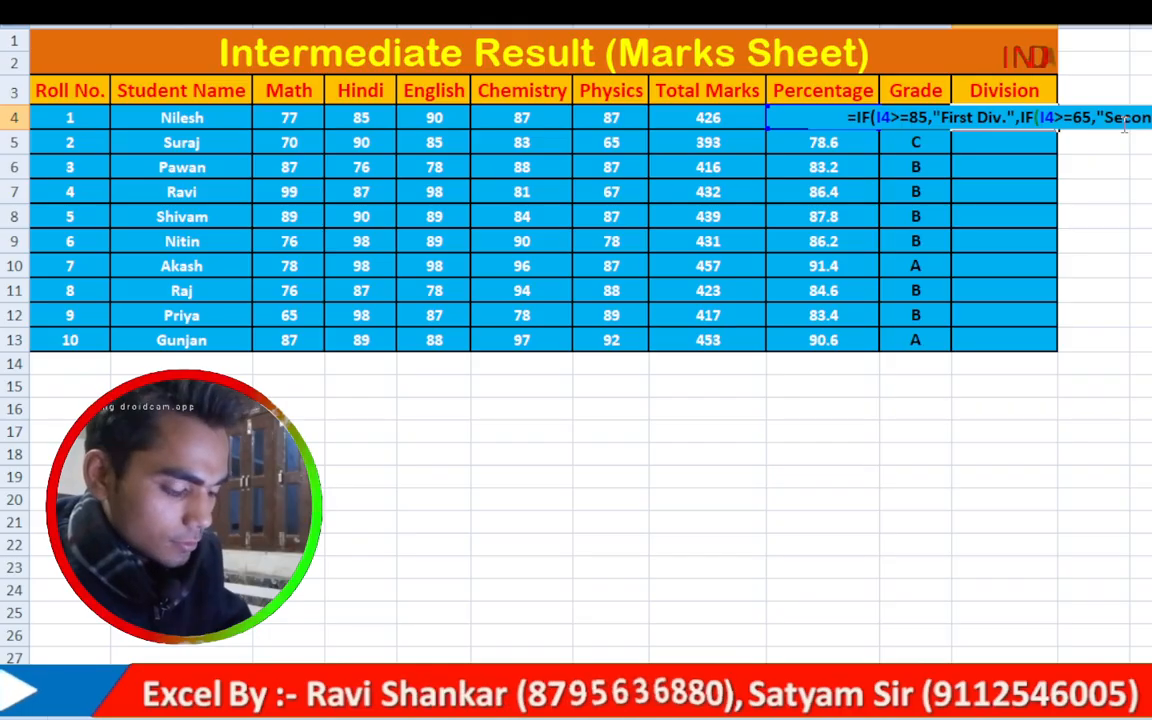
{"action": "type", "text": " Div"}
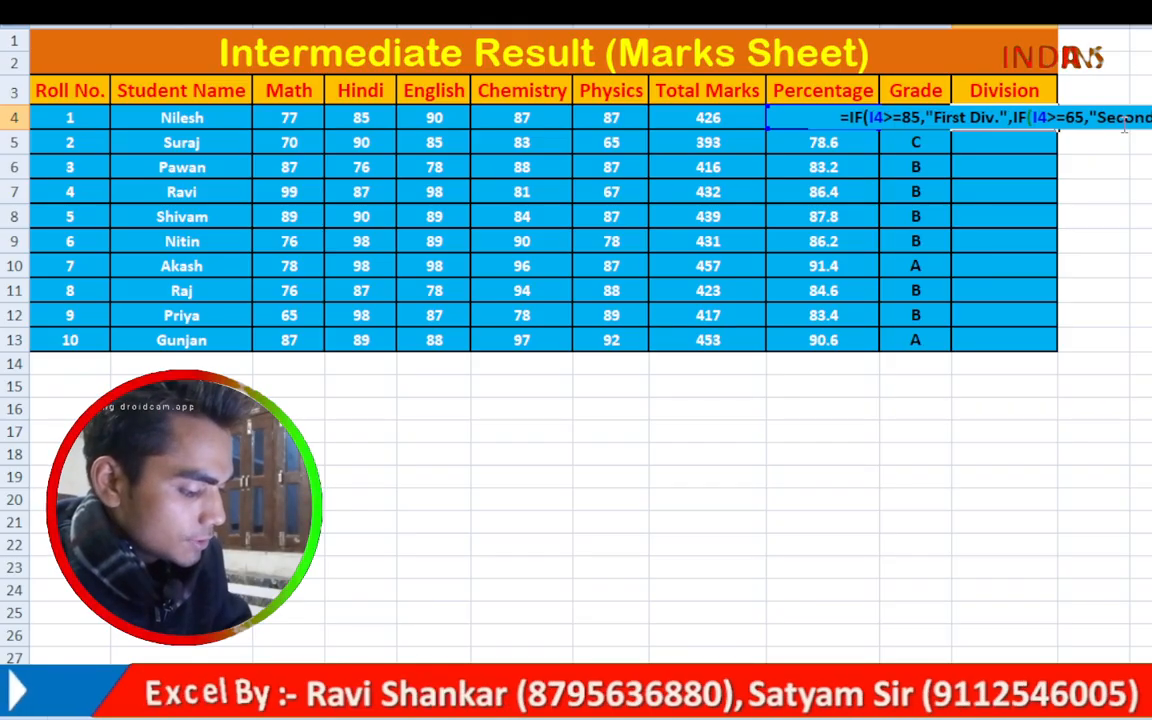
{"action": "type", "text": ".\""}
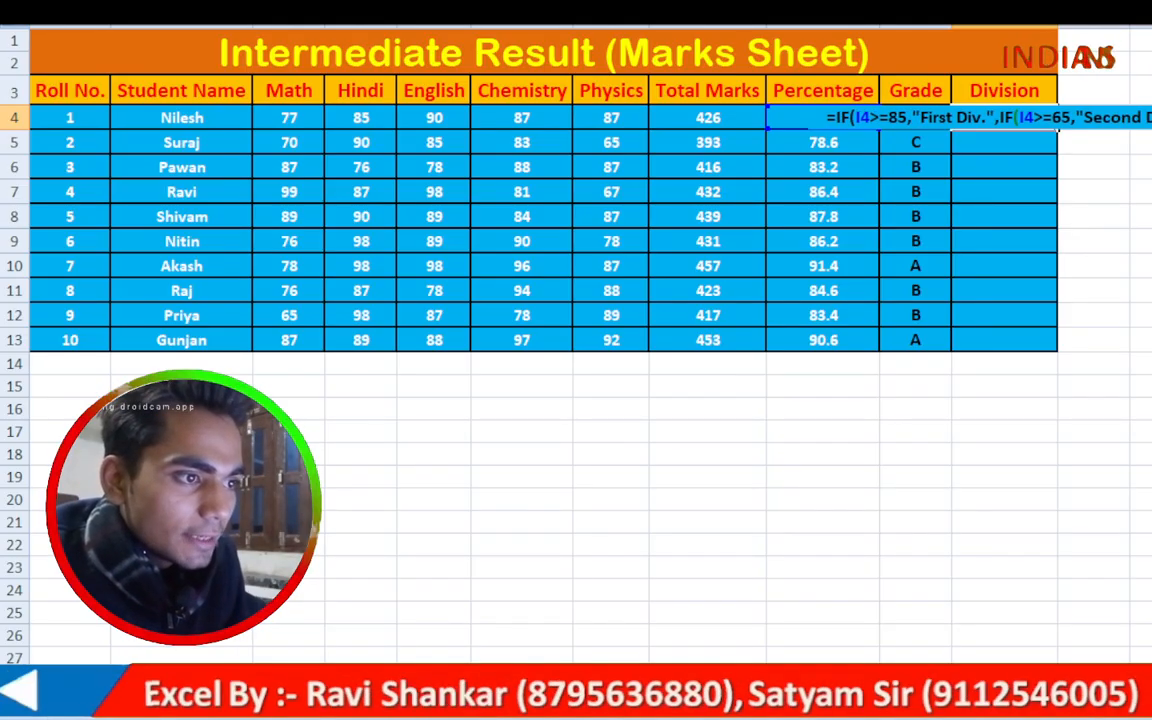
- Add "Third Div." as the false result of the nested IF in K4
{"action": "type", "text": ","}
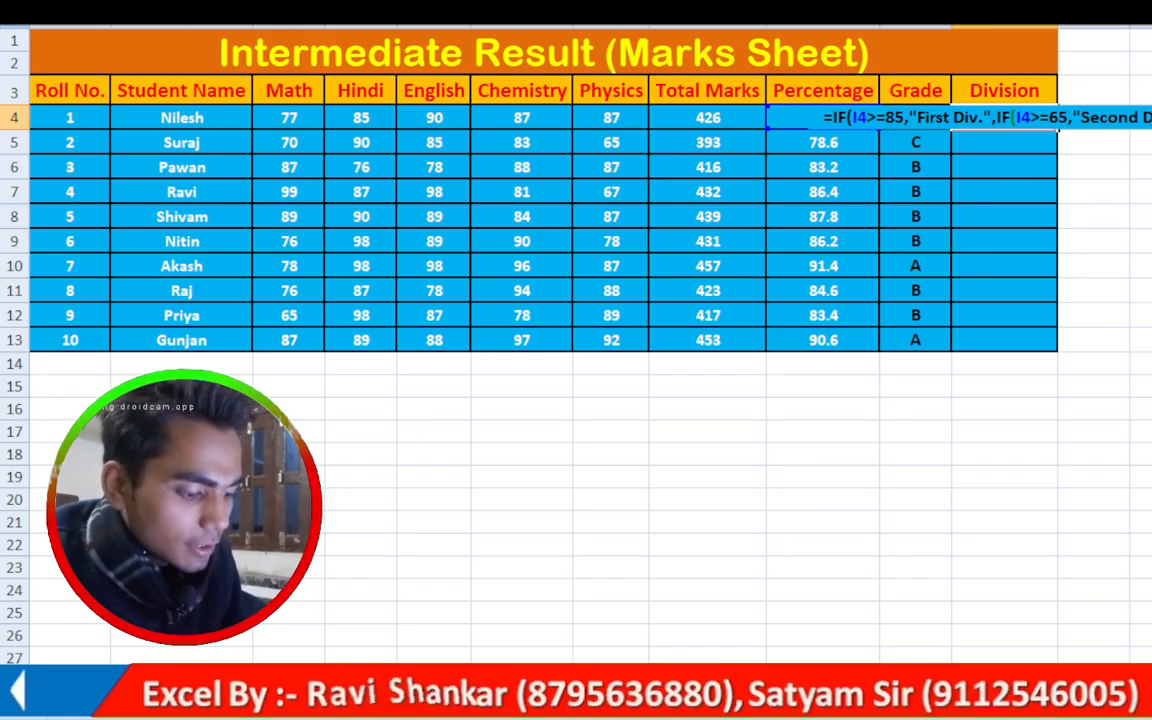
{"action": "type", "text": "\""}
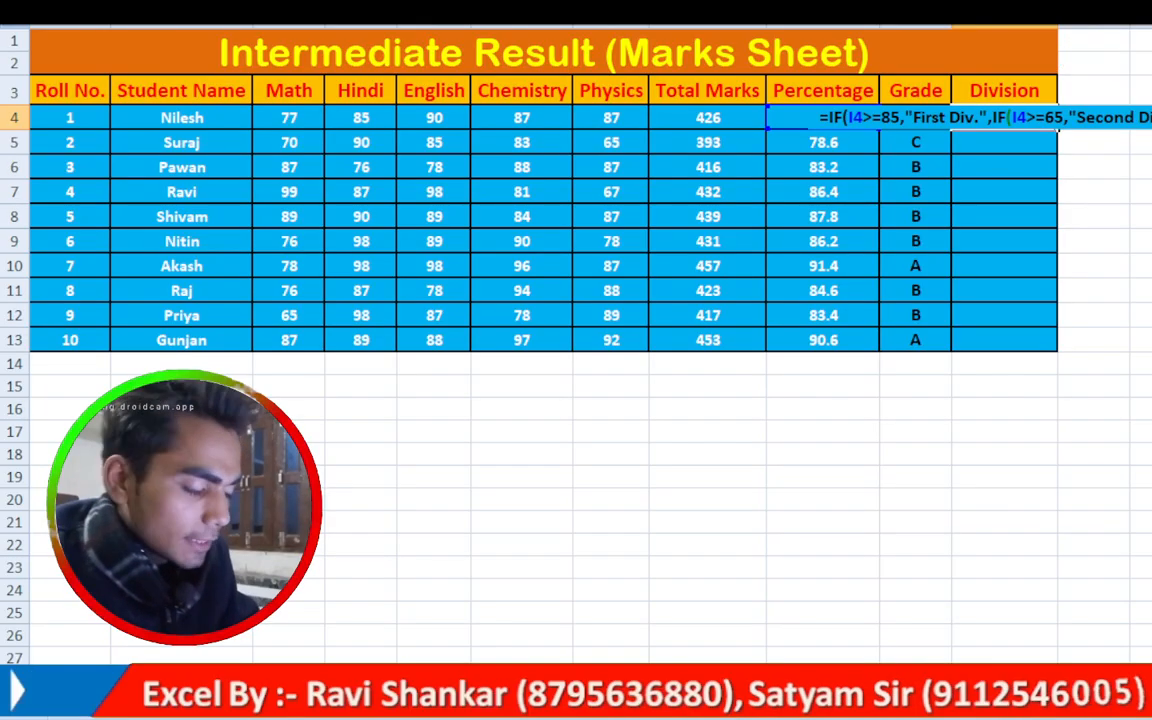
{"action": "type", "text": "Third"}
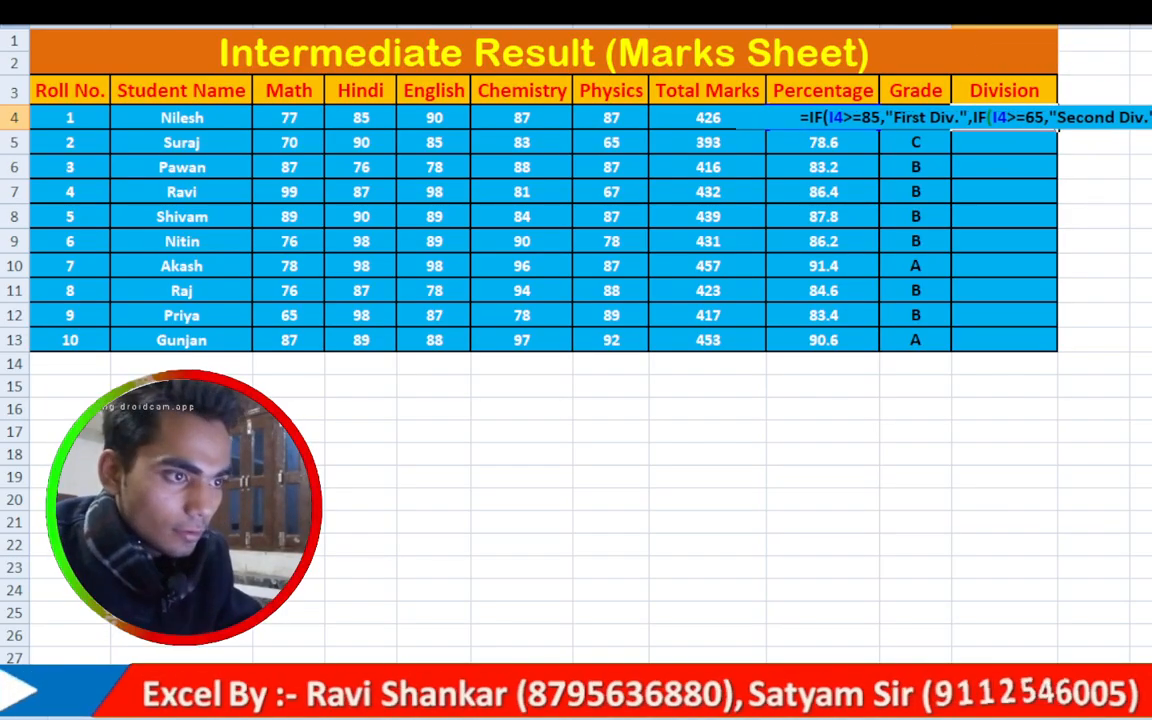
{"action": "type", "text": " Div."}
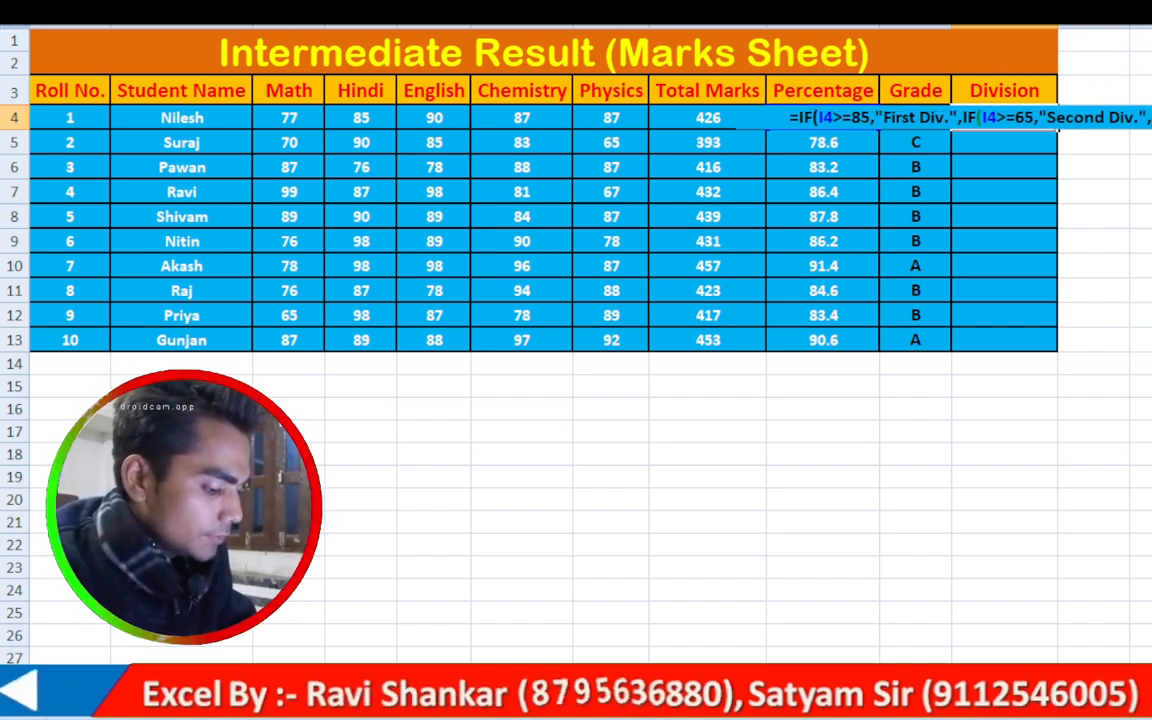
{"action": "type", "text": "\""}
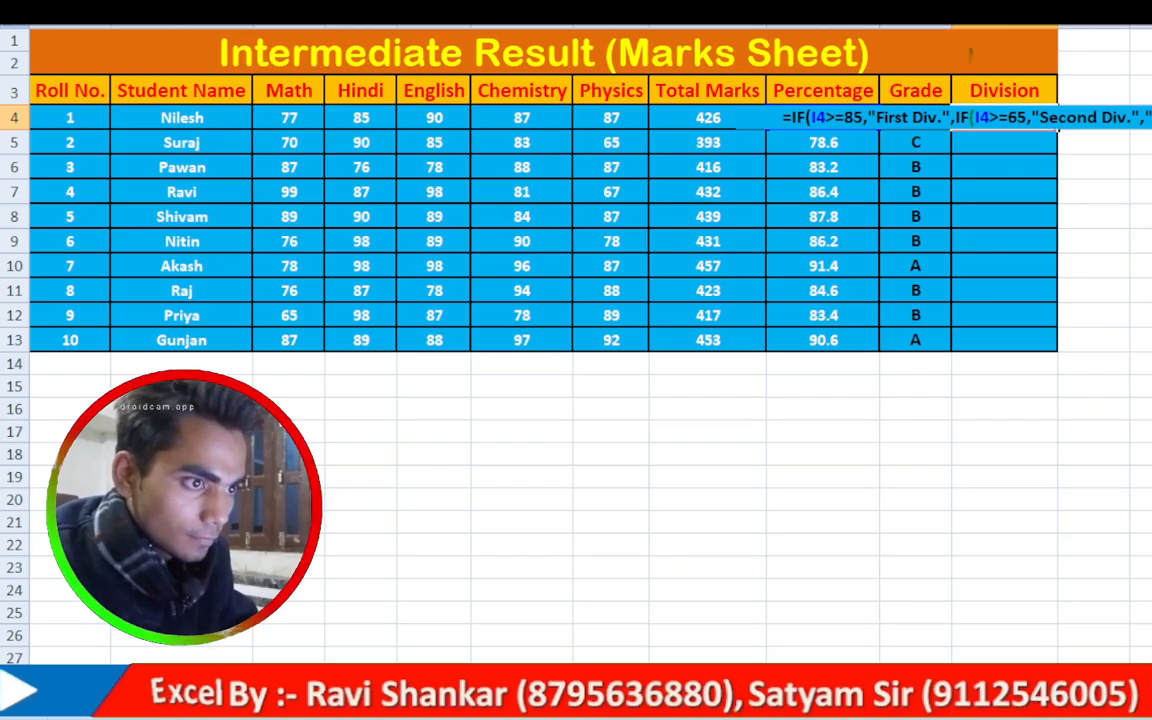
{"action": "type", "text": "\""}
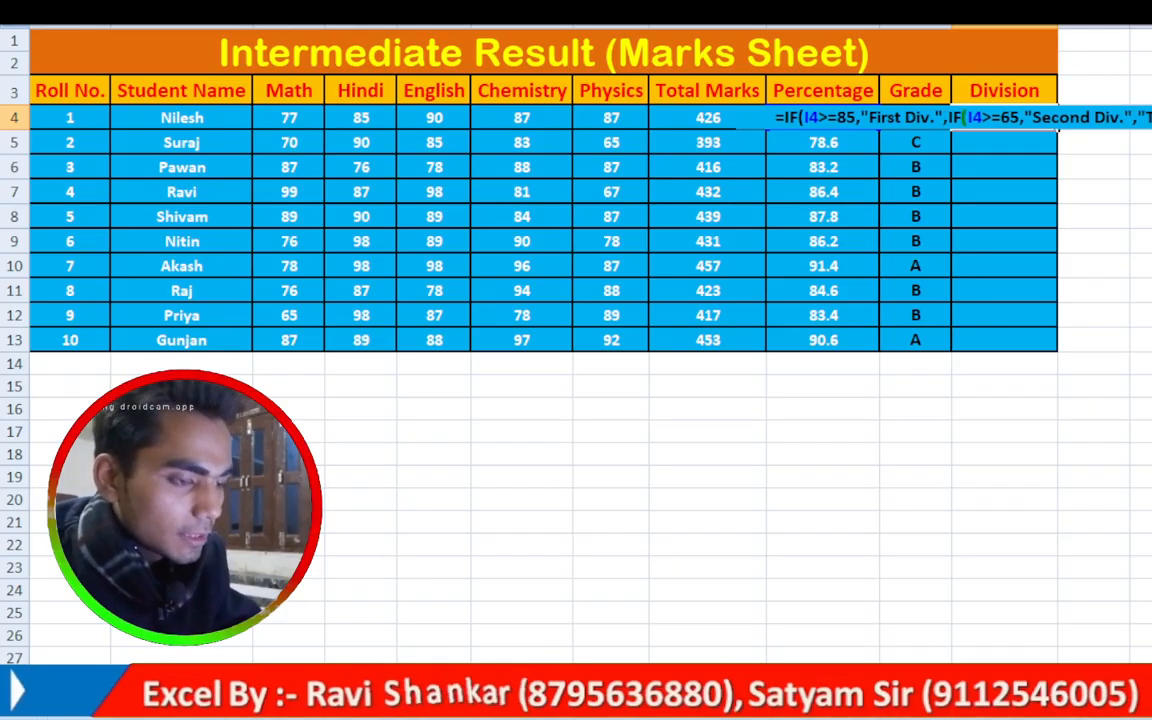
{"action": "type", "text": "T"}
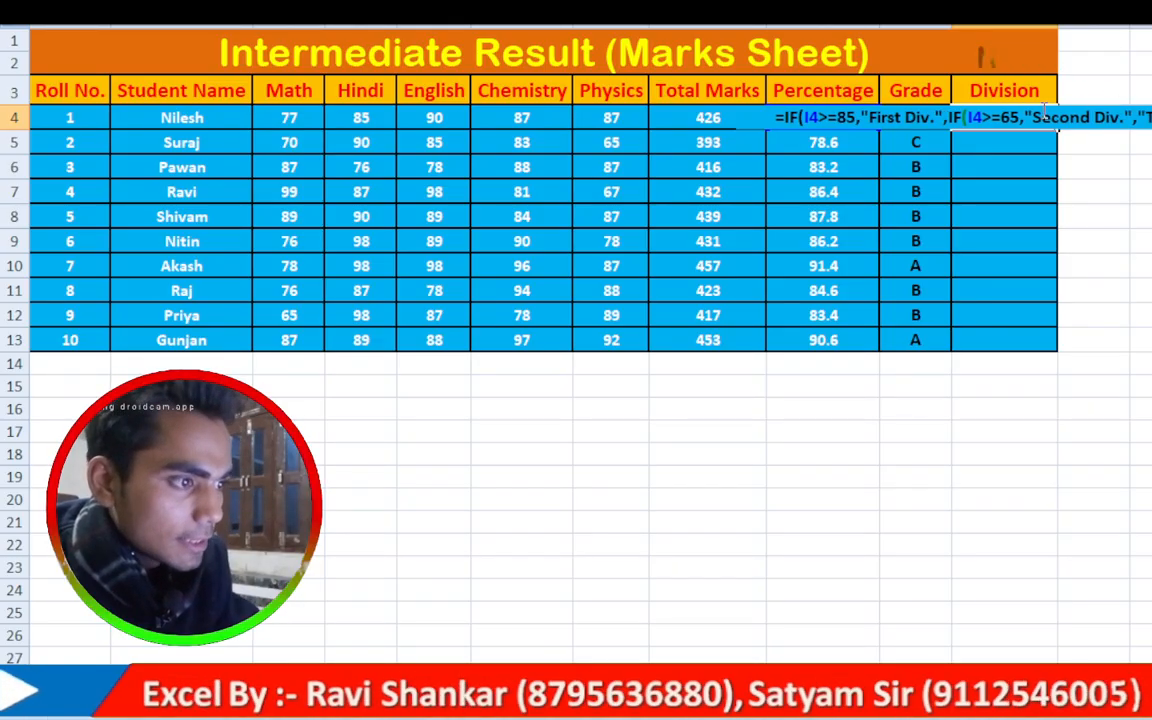
- Close the parentheses of both IF functions and enter the Division formula in K4
{"action": "left_click_drag", "start_coordinate": [1150, 118], "coordinate": [963, 117]}
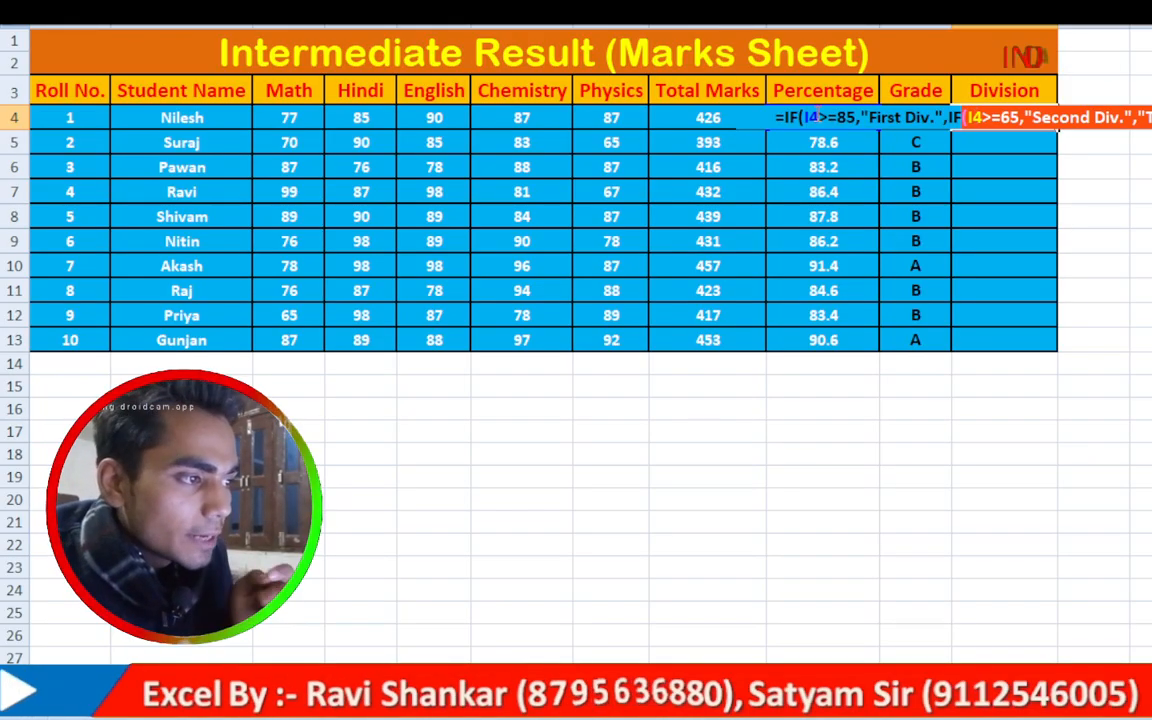
{"action": "left_click", "coordinate": [805, 117]}
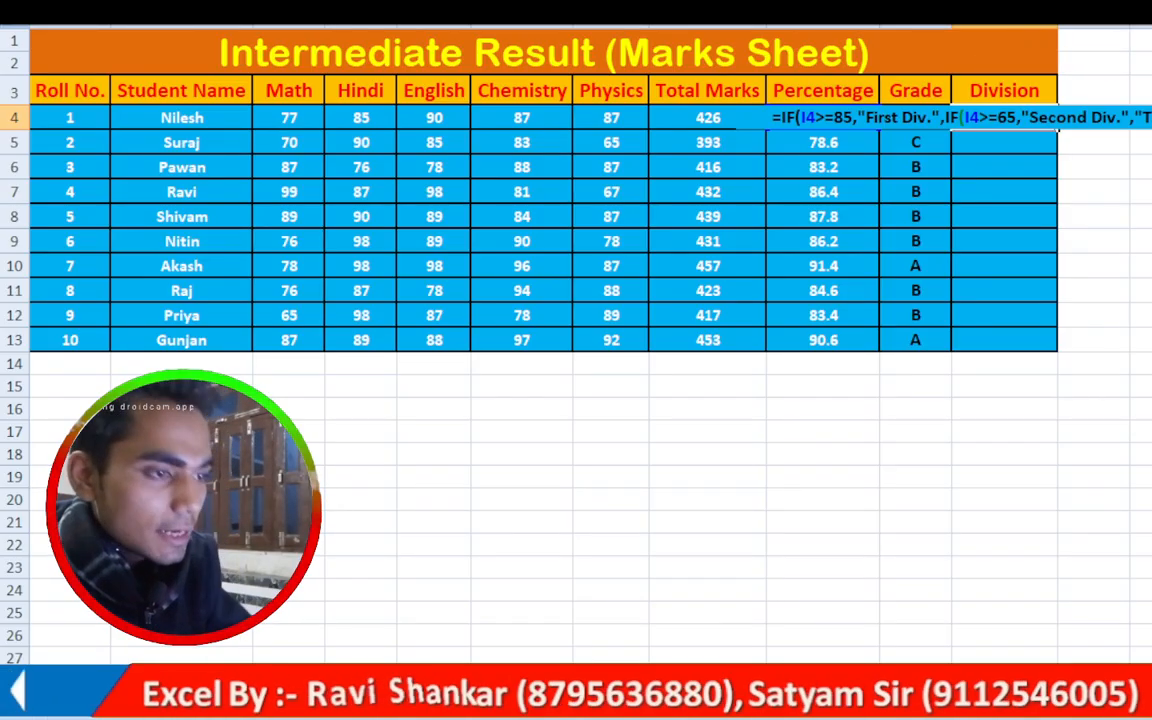
{"action": "key", "text": "Return"}
{"action": "left_click", "coordinate": [1042, 117]}
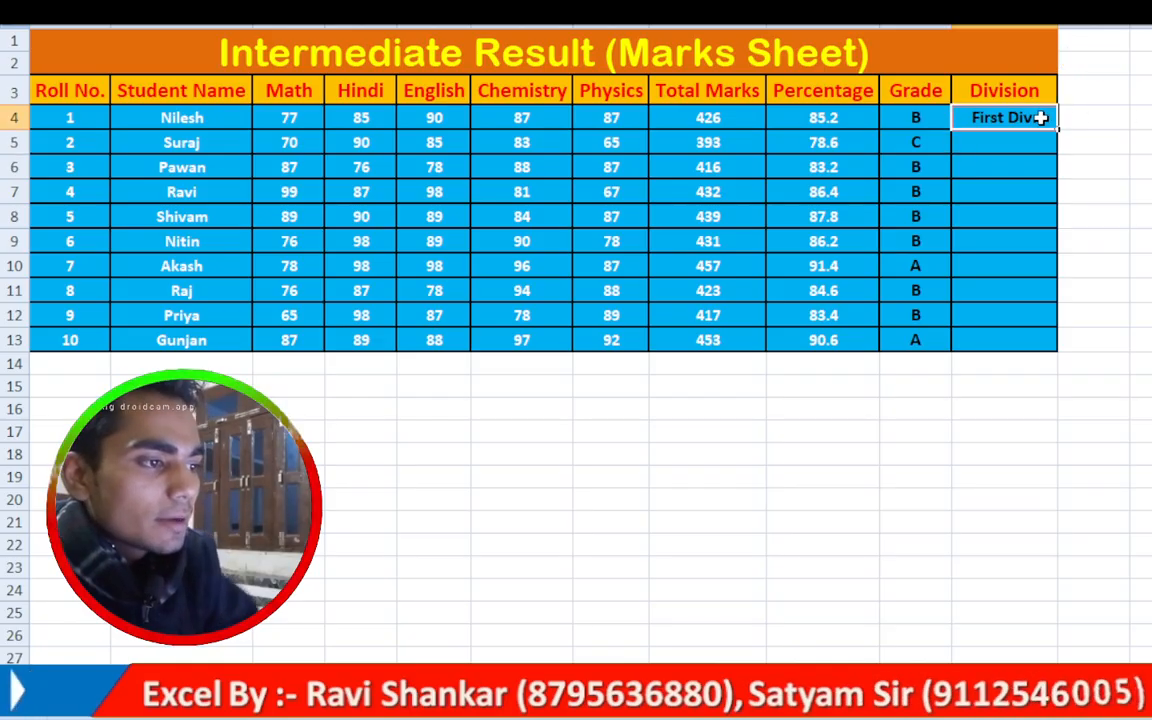
- Fill the Division formula from K4 down to K13 for all students
{"action": "double_click", "coordinate": [818, 117]}
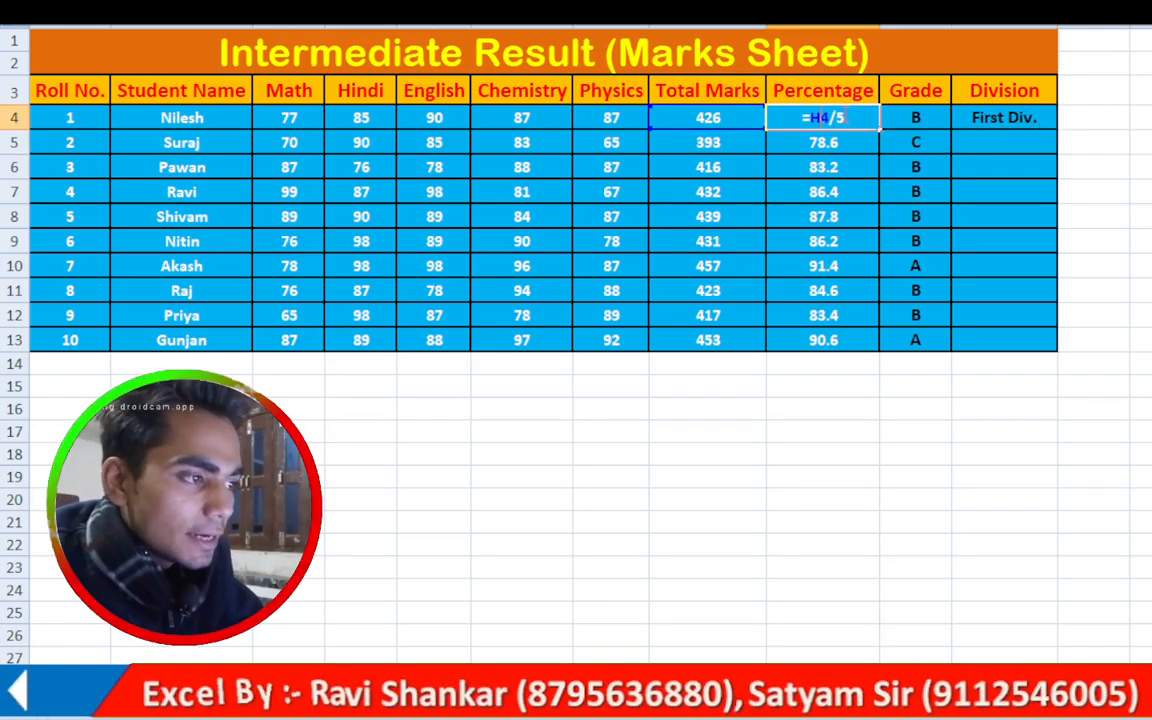
{"action": "key", "text": "Escape"}
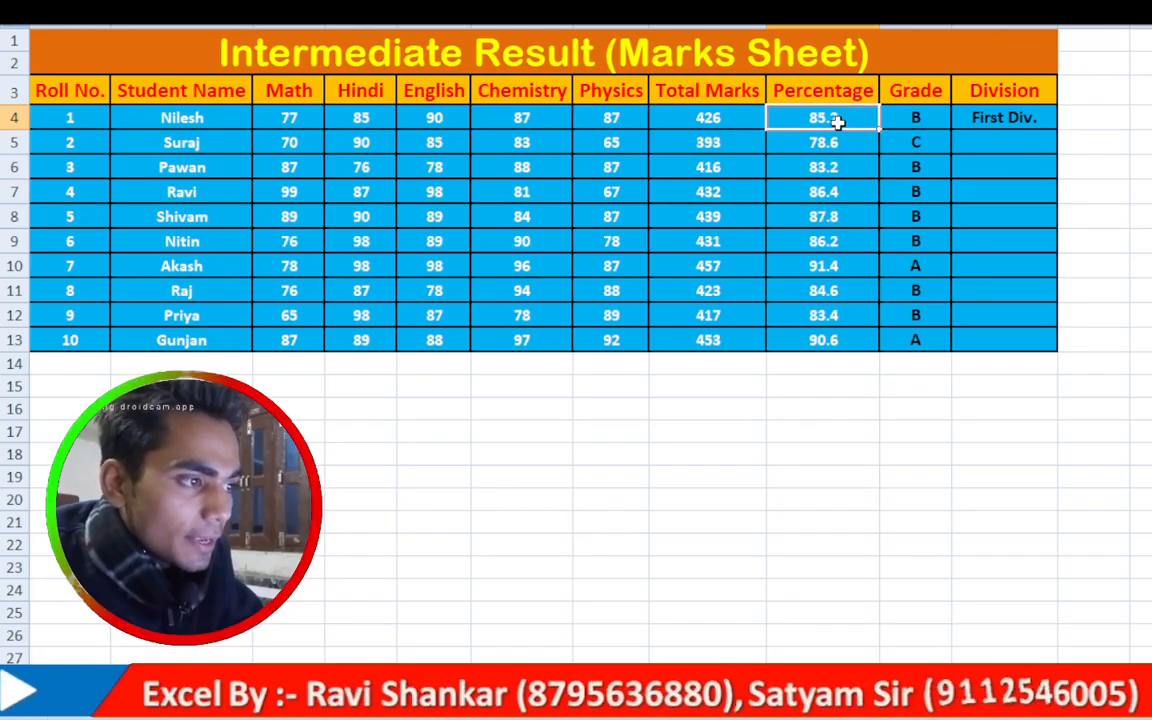
{"action": "left_click", "coordinate": [1054, 121]}
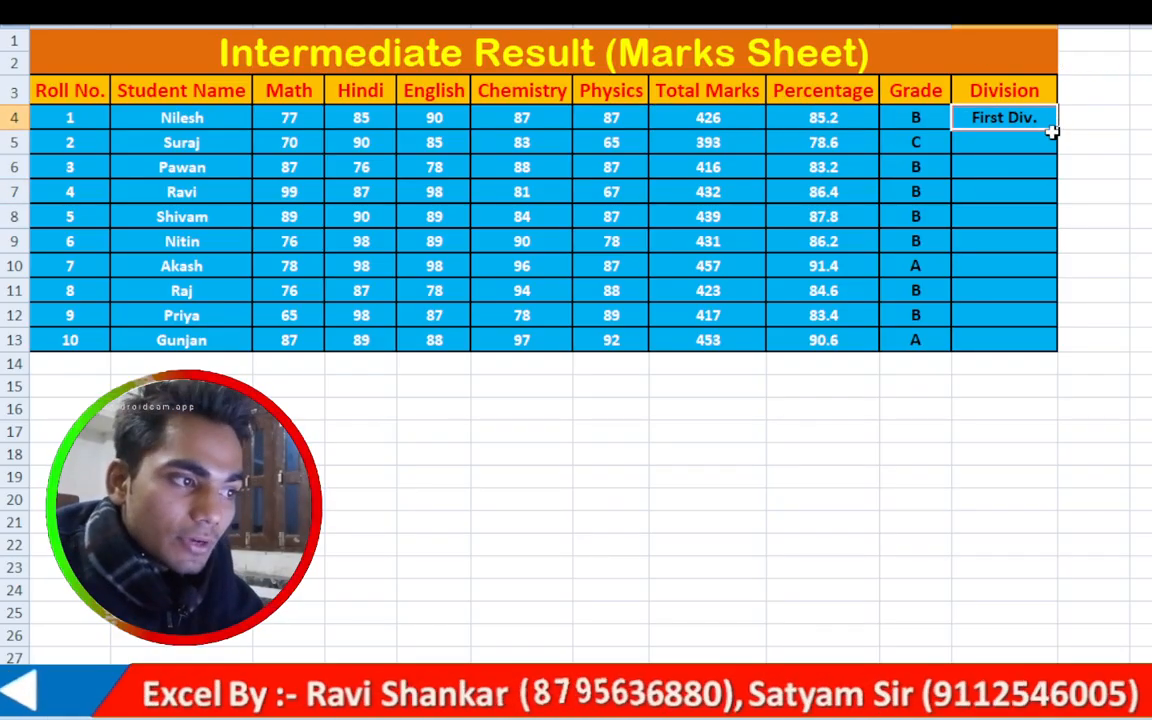
{"action": "left_click_drag", "start_coordinate": [1055, 129], "coordinate": [1047, 352]}
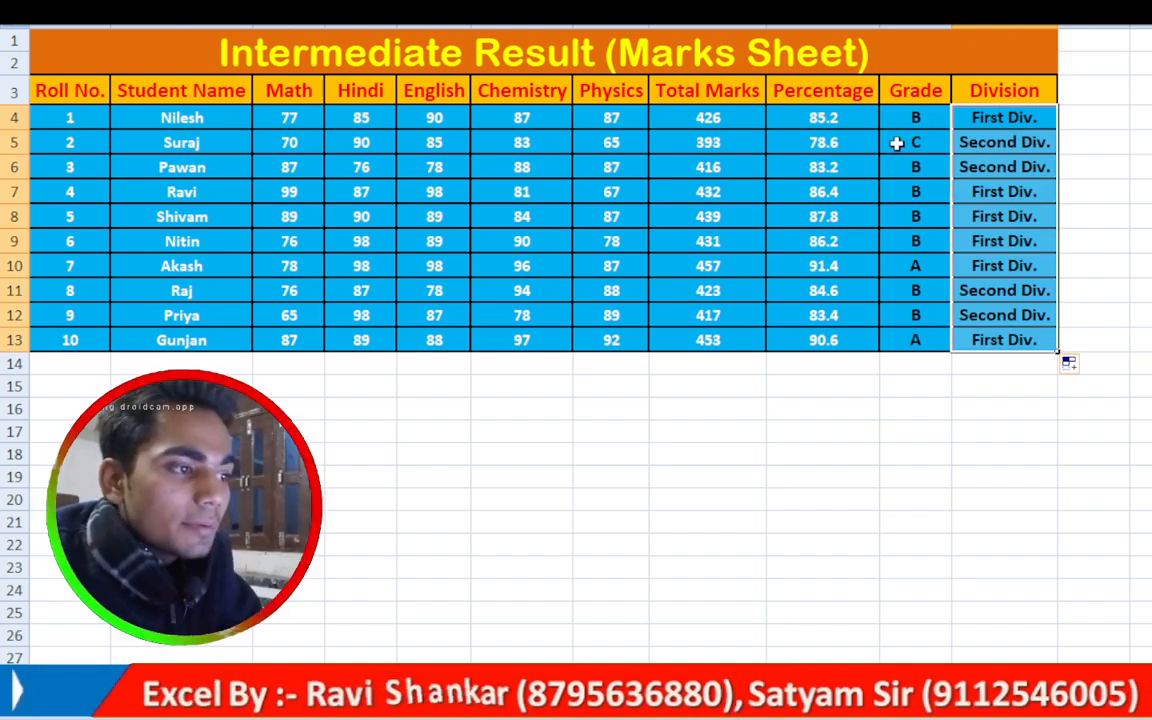
{"action": "double_click", "coordinate": [826, 143]}
{"action": "left_click", "coordinate": [1146, 191]}
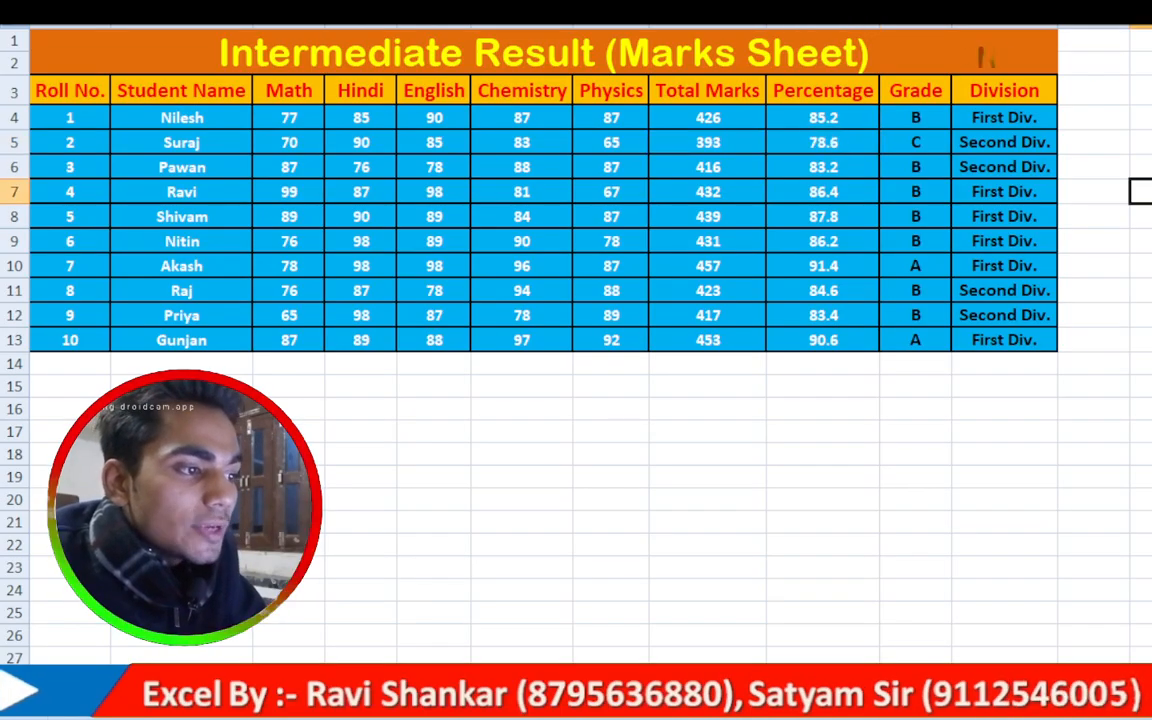
{"action": "left_click", "coordinate": [860, 145]}
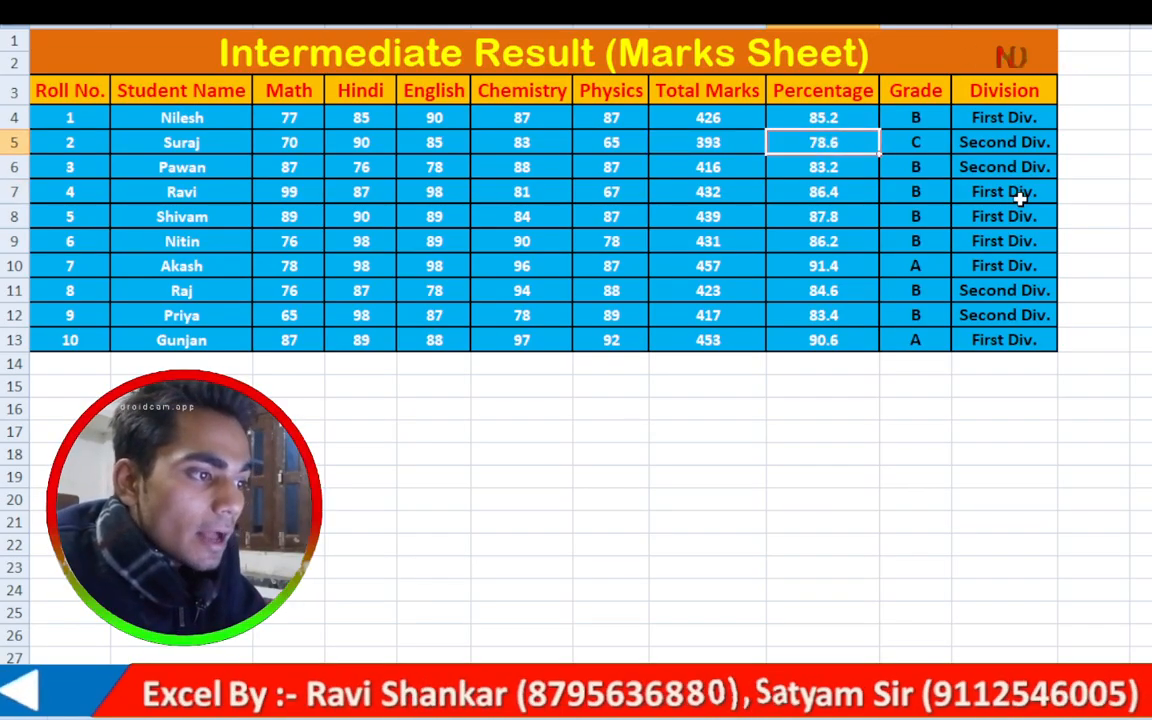
- Replace the percentage in I13 with 55 to test the Division formula in K13
{"action": "left_click", "coordinate": [845, 342]}
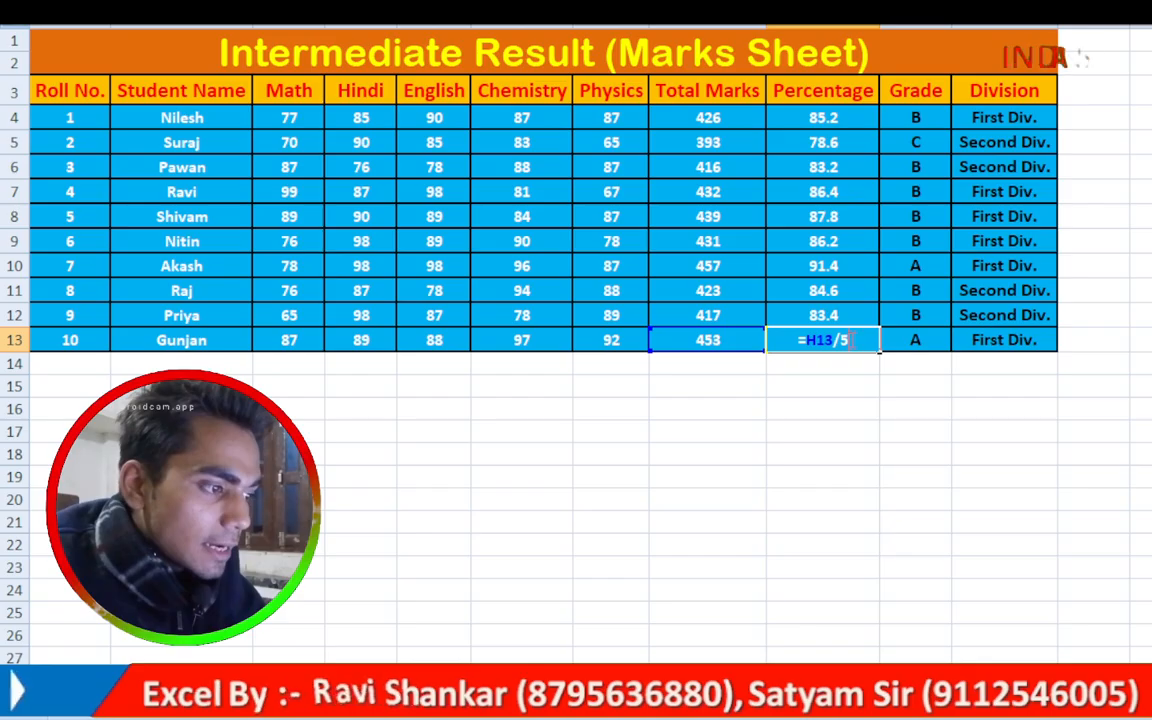
{"action": "left_click", "coordinate": [874, 379]}
{"action": "left_click", "coordinate": [862, 342]}
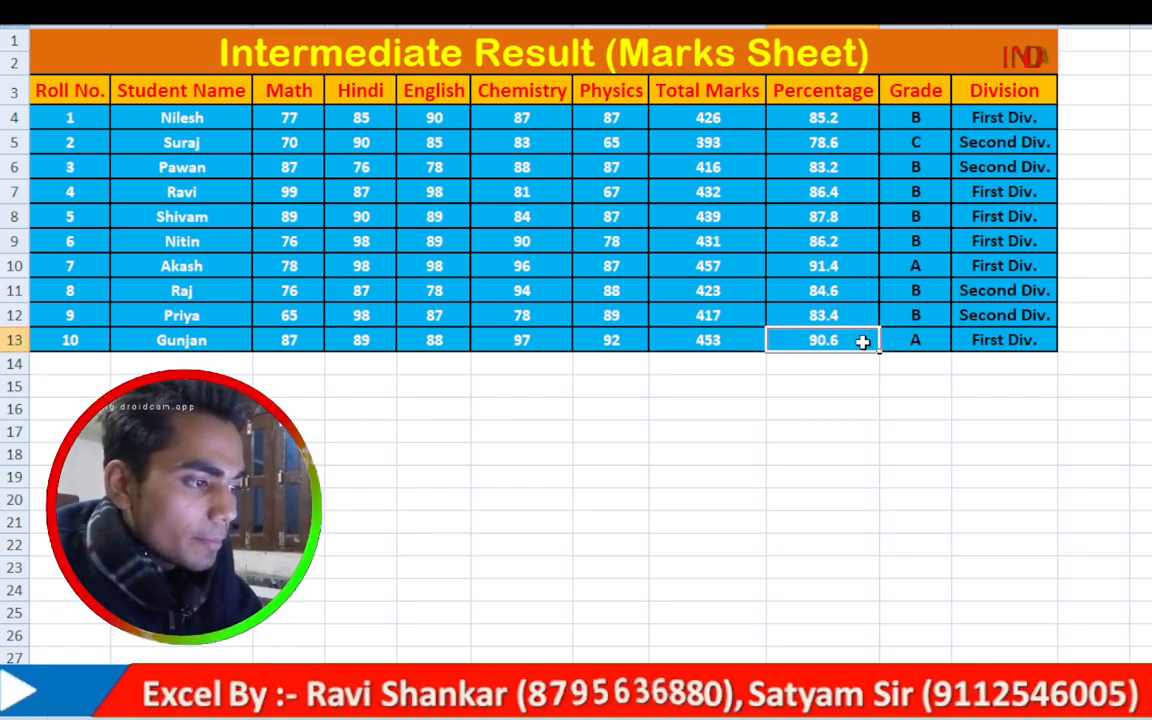
{"action": "double_click", "coordinate": [864, 340]}
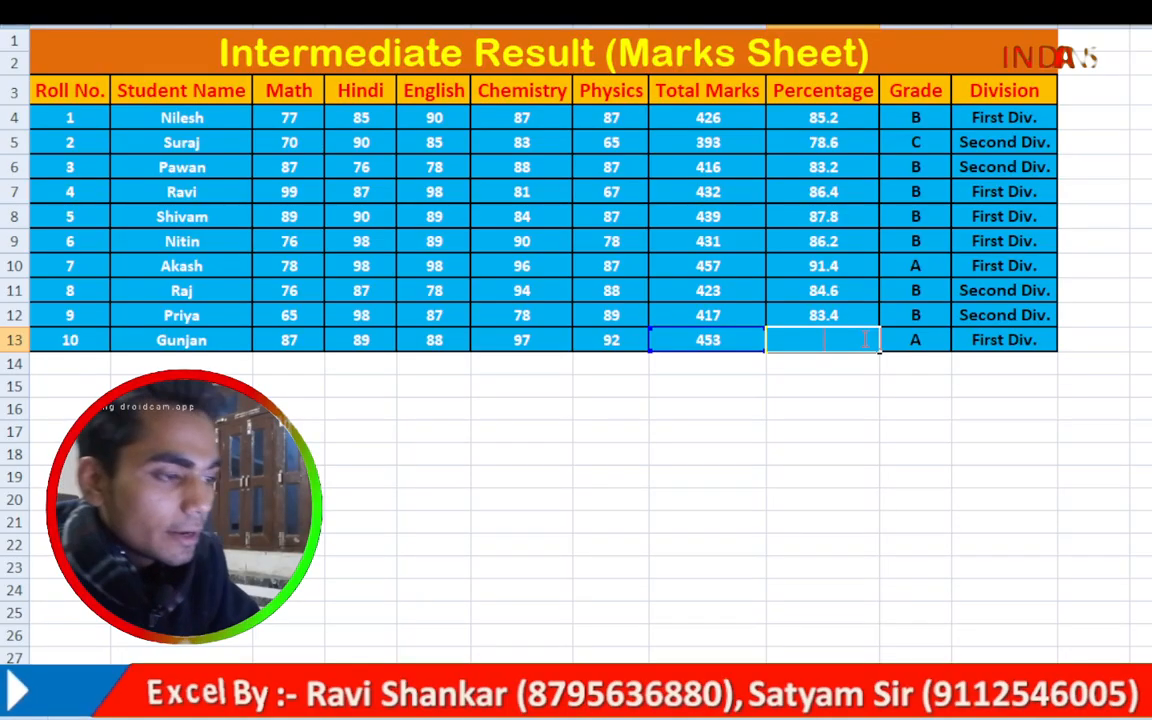
{"action": "type", "text": "55"}
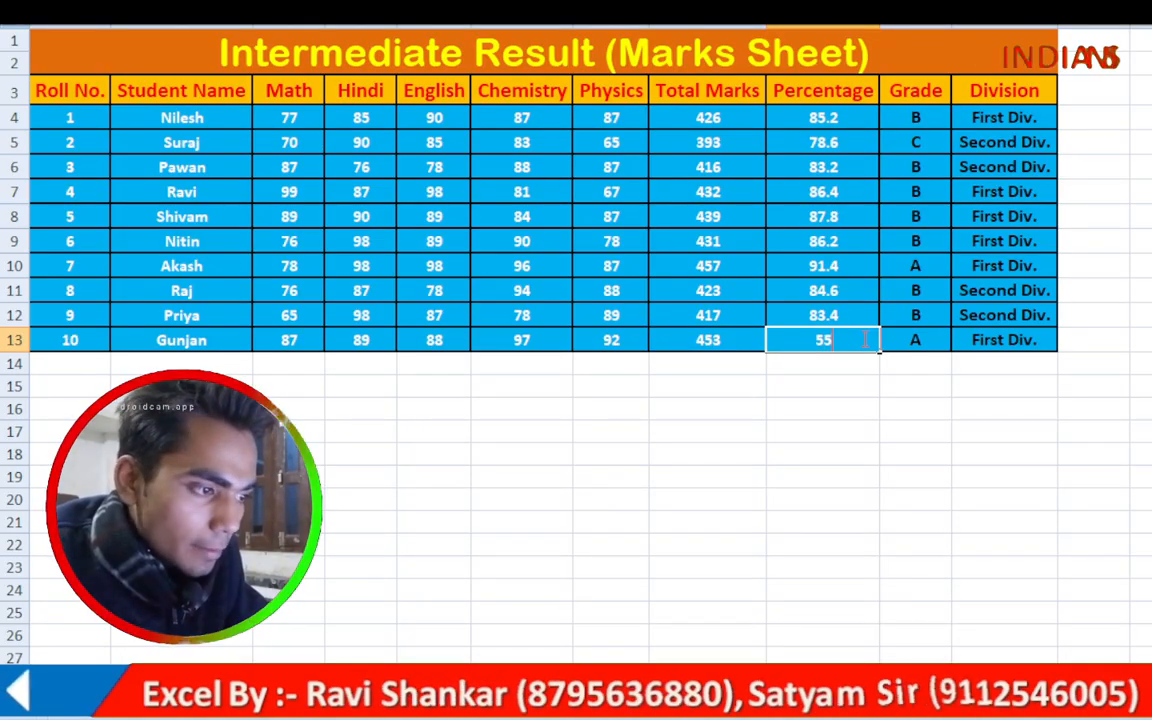
{"action": "key", "text": "Return"}
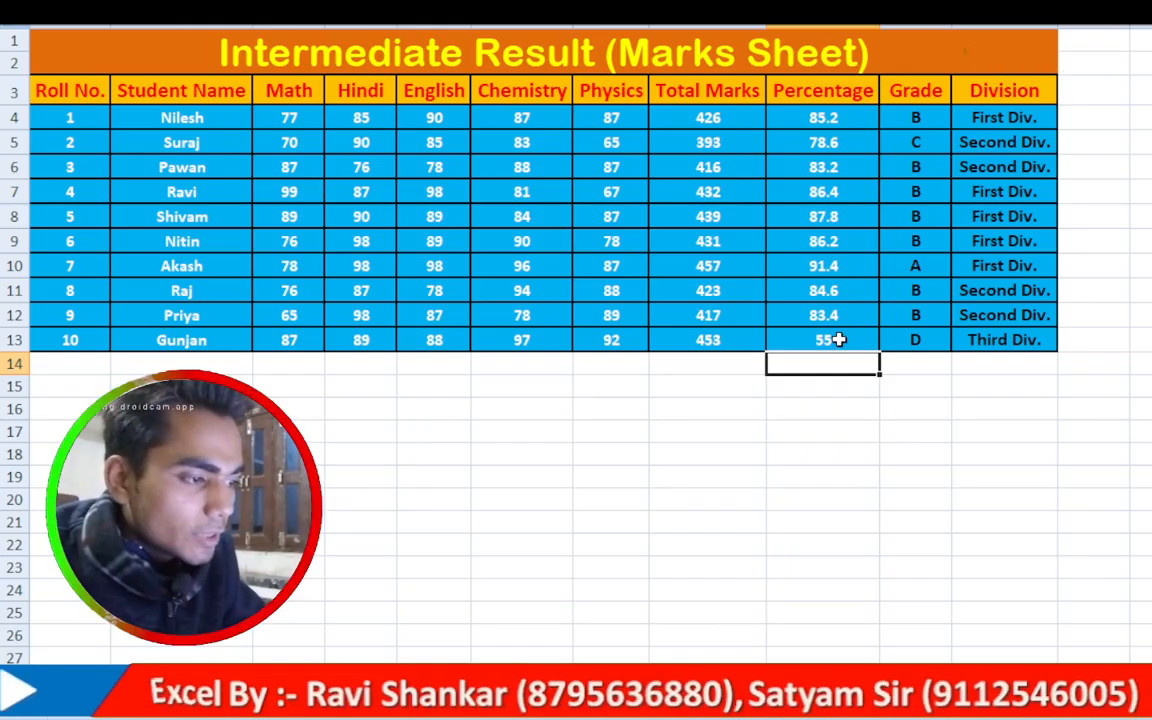
- Set the percentage in I13 to 44 and check the Division formula's result in K13
{"action": "left_click", "coordinate": [838, 340]}
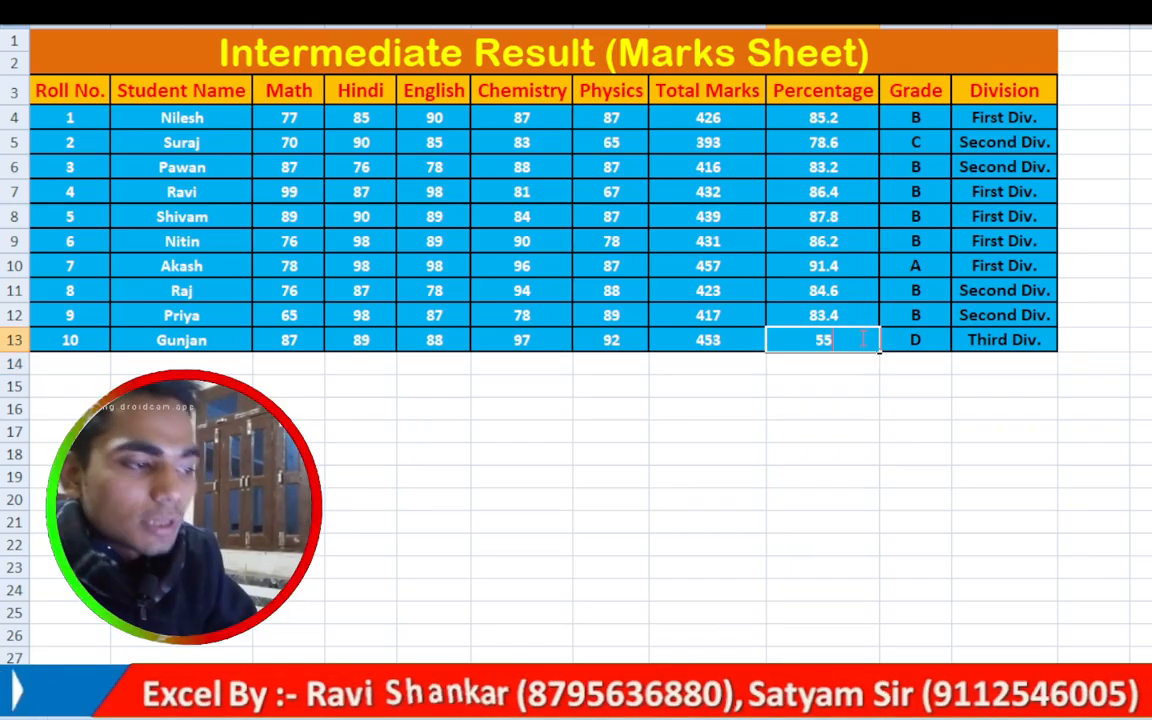
{"action": "key", "text": "Delete"}
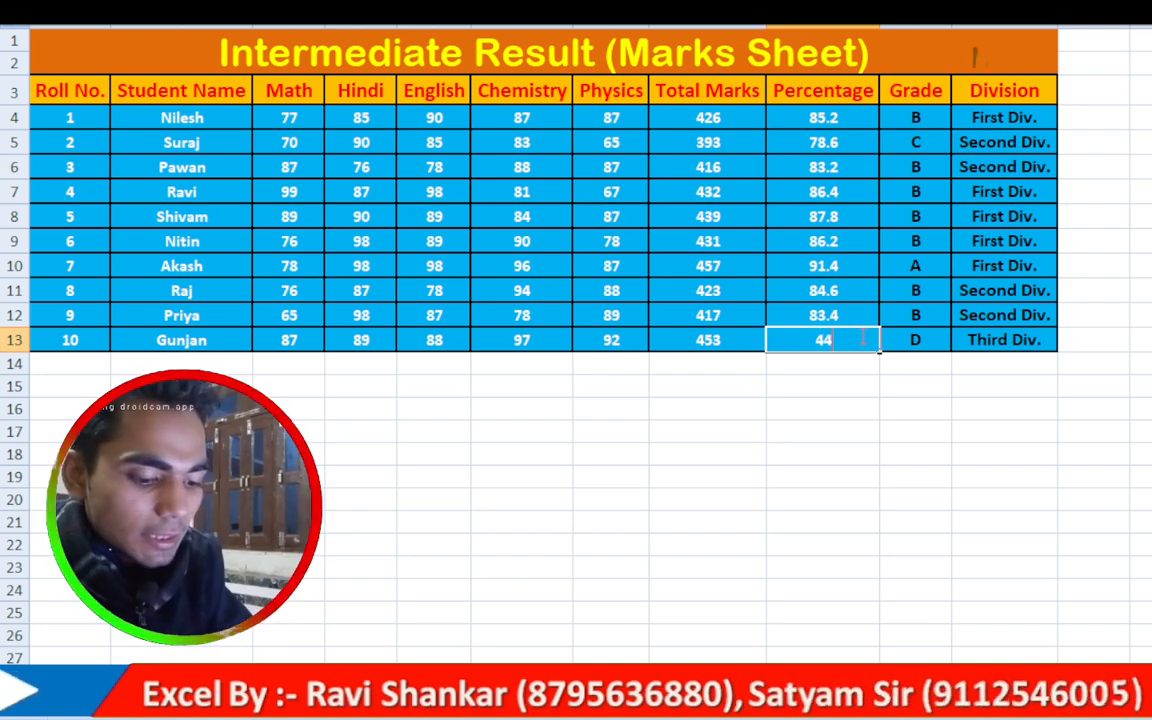
{"action": "key", "text": "Return"}
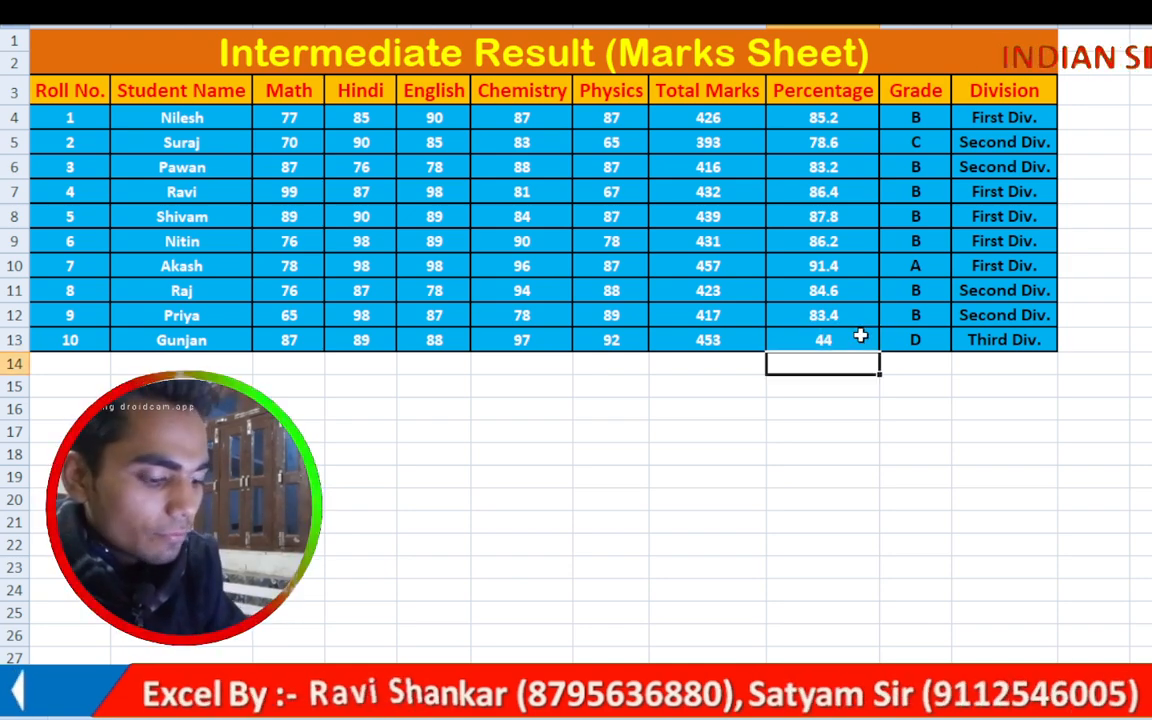
{"action": "left_click", "coordinate": [937, 449]}
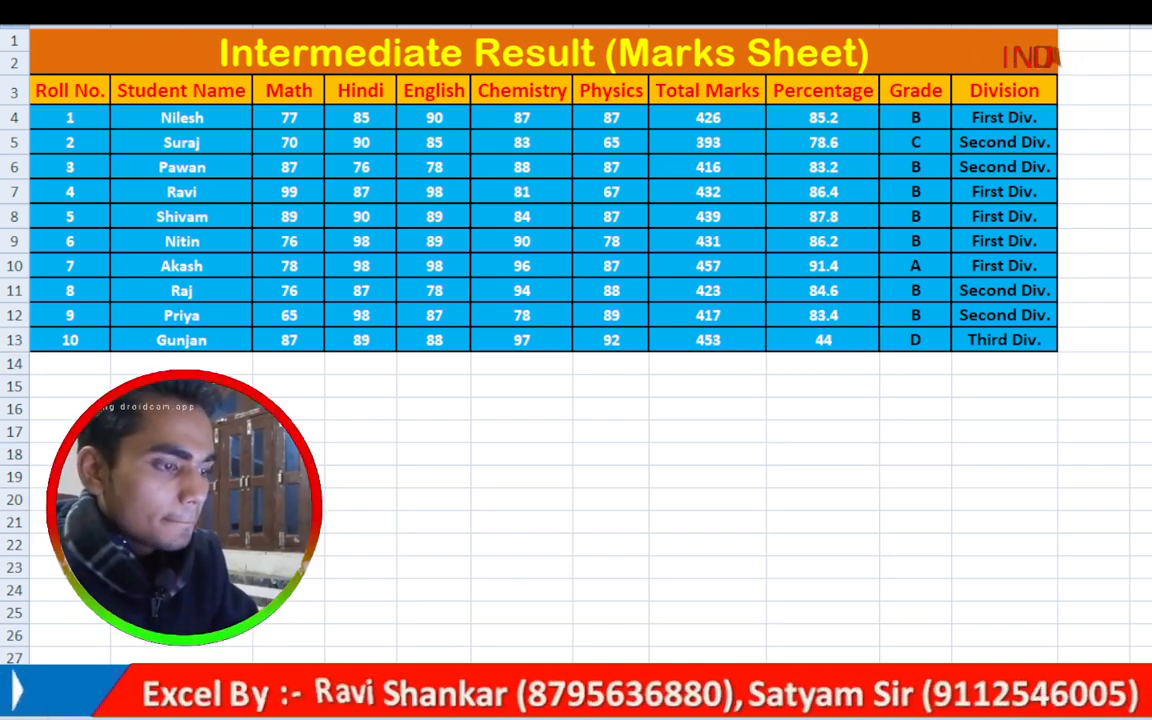